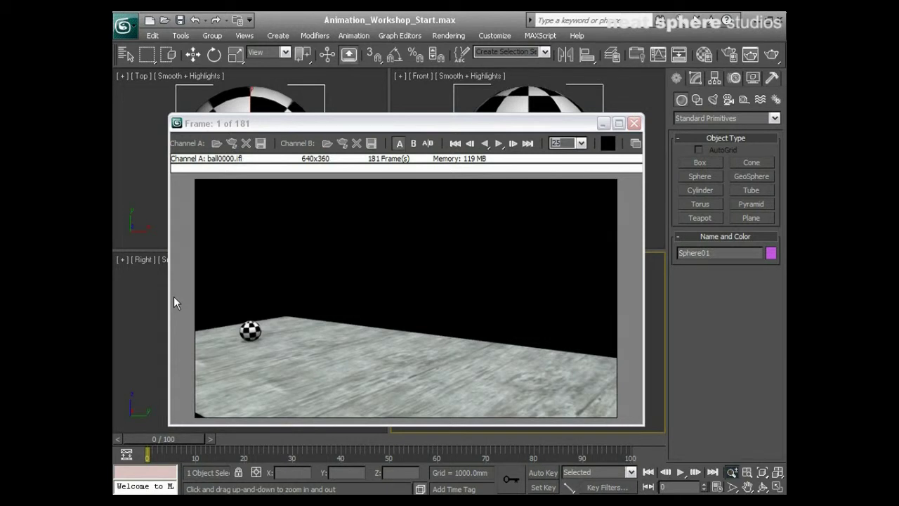
Step: Play the rendered ball animation in the RAM Player, then exit the player
{"action": "left_click", "coordinate": [497, 145]}
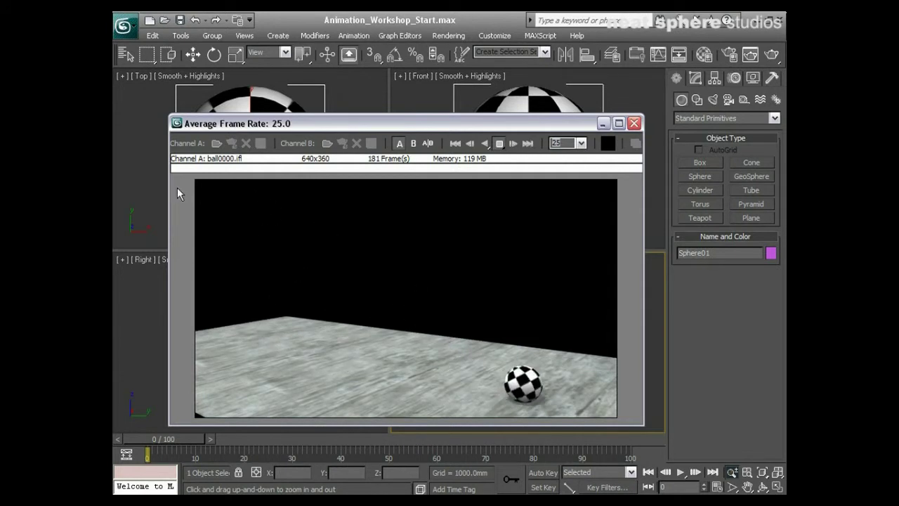
{"action": "left_click", "coordinate": [634, 124]}
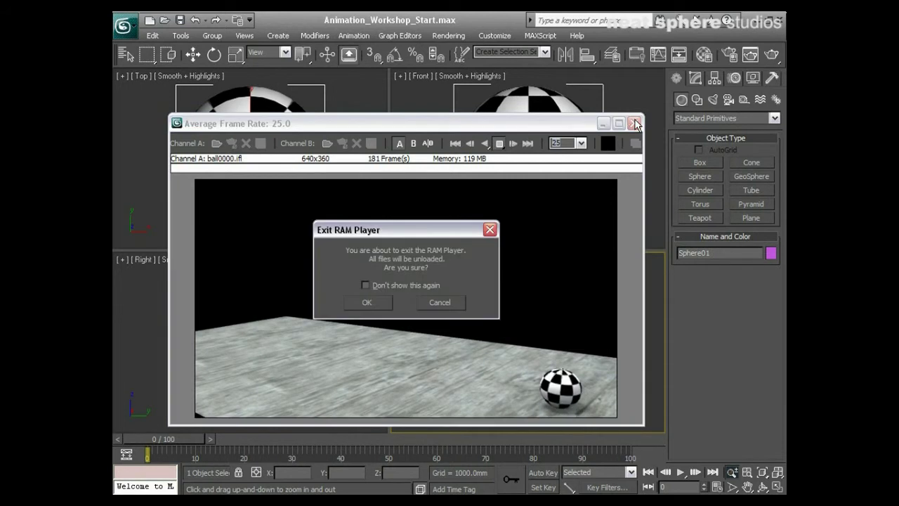
{"action": "left_click", "coordinate": [368, 302]}
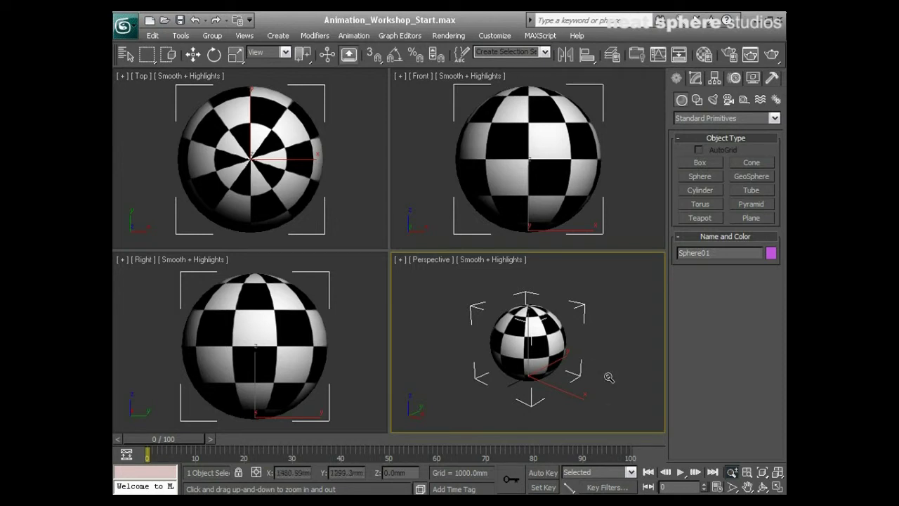
Step: Configure the animation time to PAL frame rate, playback in the active viewport only, and an end time of 180
{"action": "left_click", "coordinate": [716, 487]}
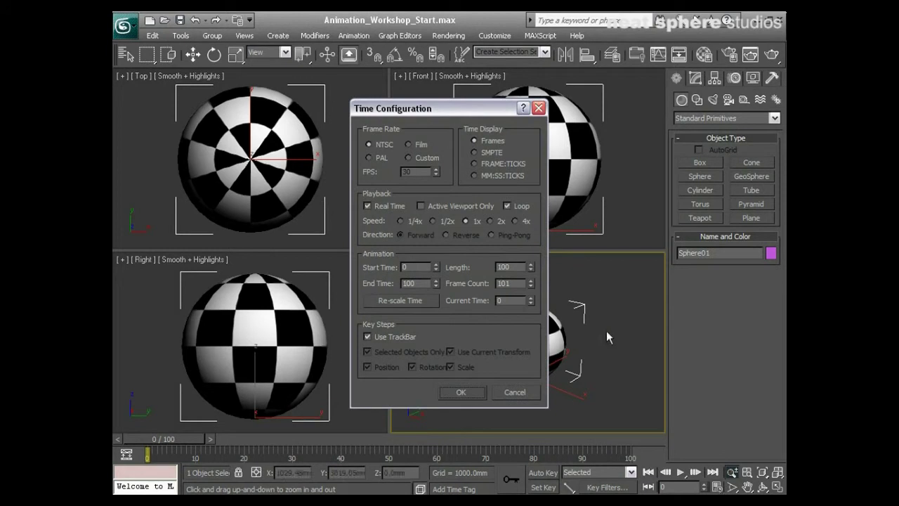
{"action": "left_click_drag", "start_coordinate": [394, 114], "coordinate": [396, 106]}
{"action": "left_click", "coordinate": [371, 149]}
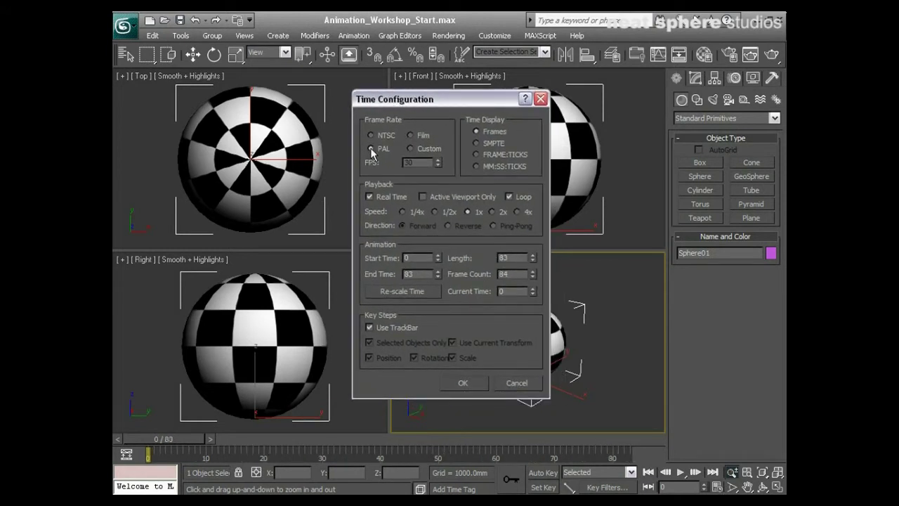
{"action": "left_click", "coordinate": [422, 197]}
{"action": "left_click", "coordinate": [463, 383]}
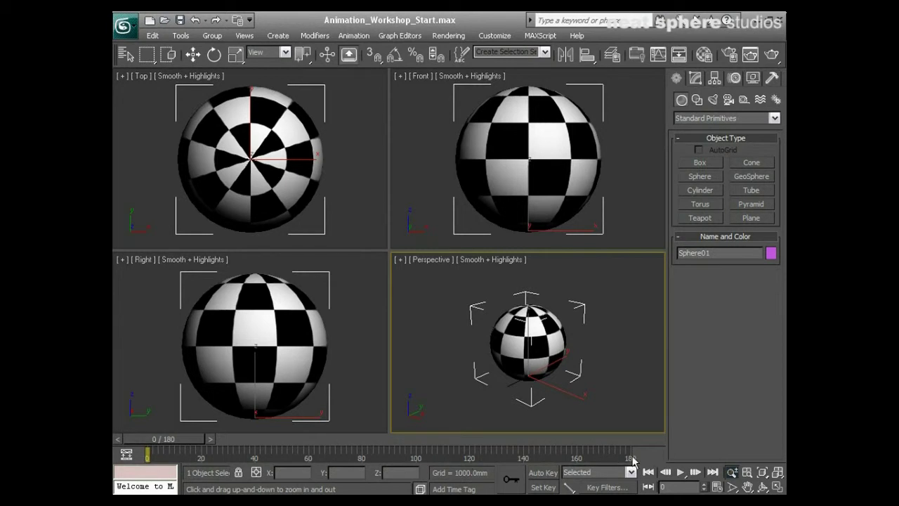
Step: Enable the Trajectory display in the checkered sphere's object properties
{"action": "right_click", "coordinate": [540, 340]}
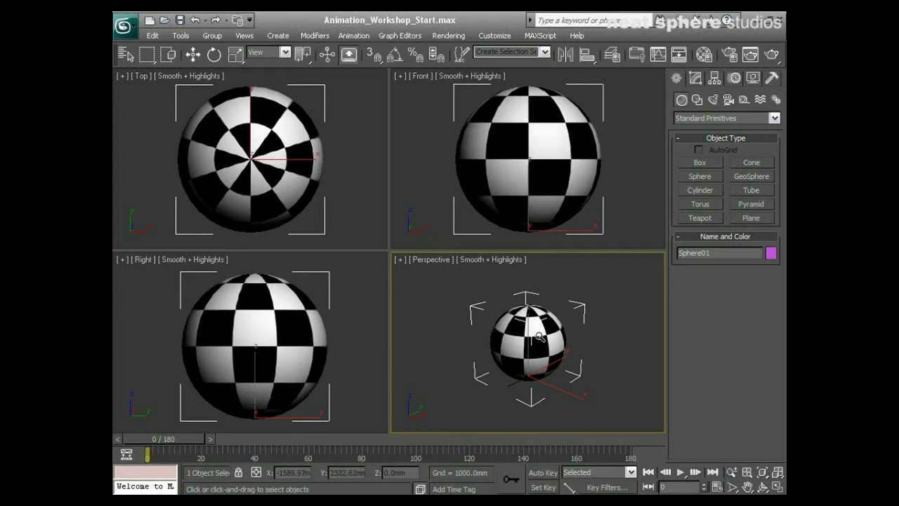
{"action": "right_click", "coordinate": [538, 326]}
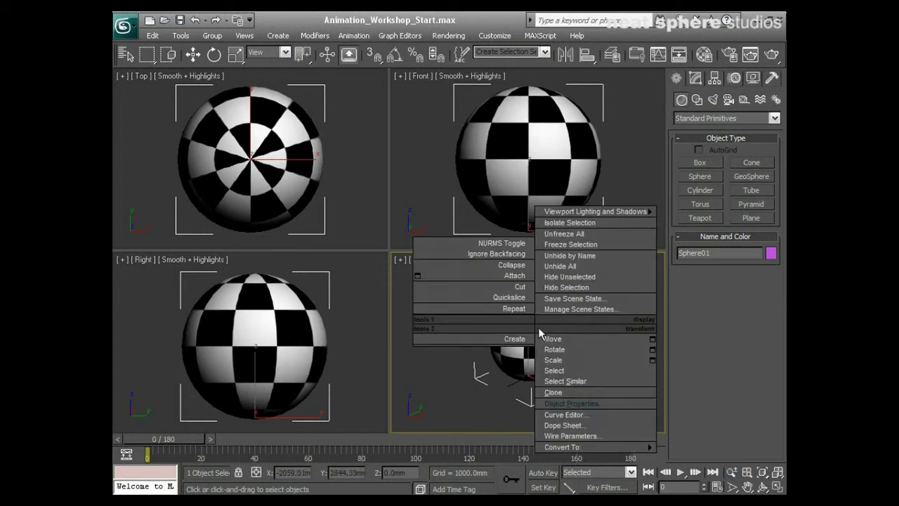
{"action": "left_click", "coordinate": [562, 403]}
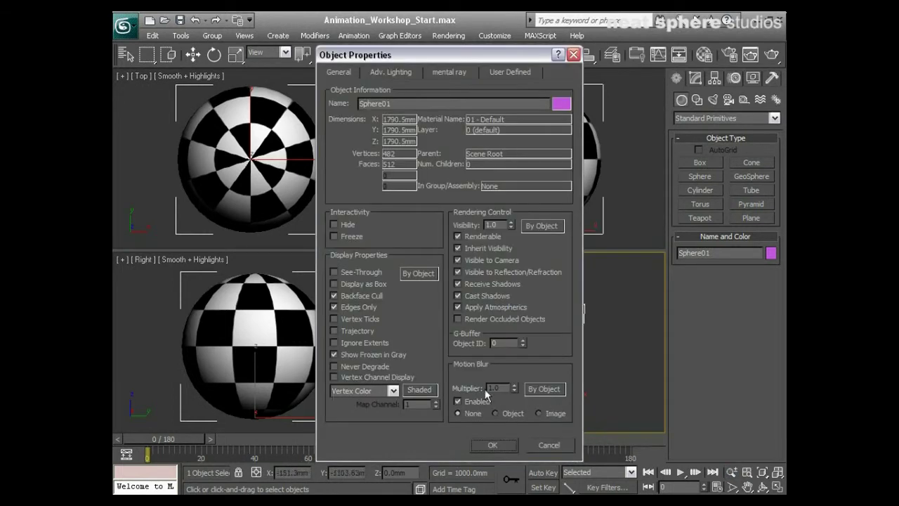
{"action": "left_click", "coordinate": [335, 330]}
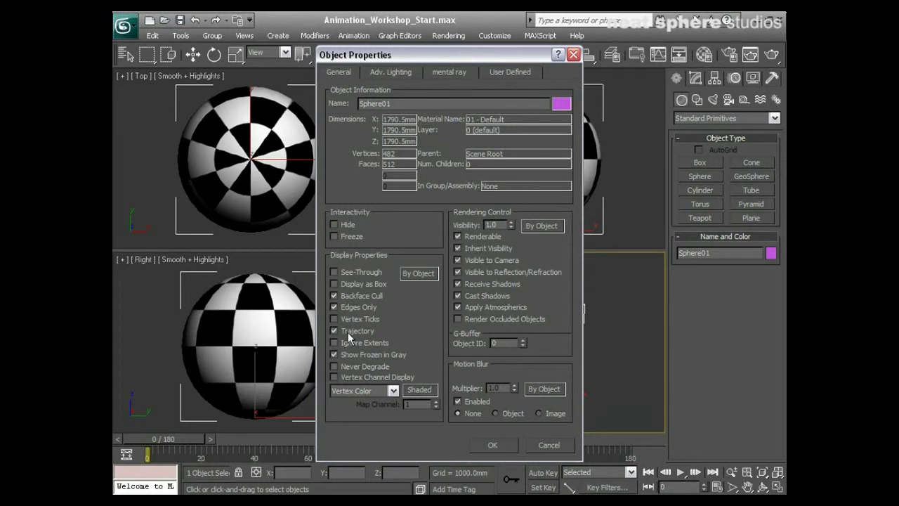
{"action": "left_click", "coordinate": [492, 445]}
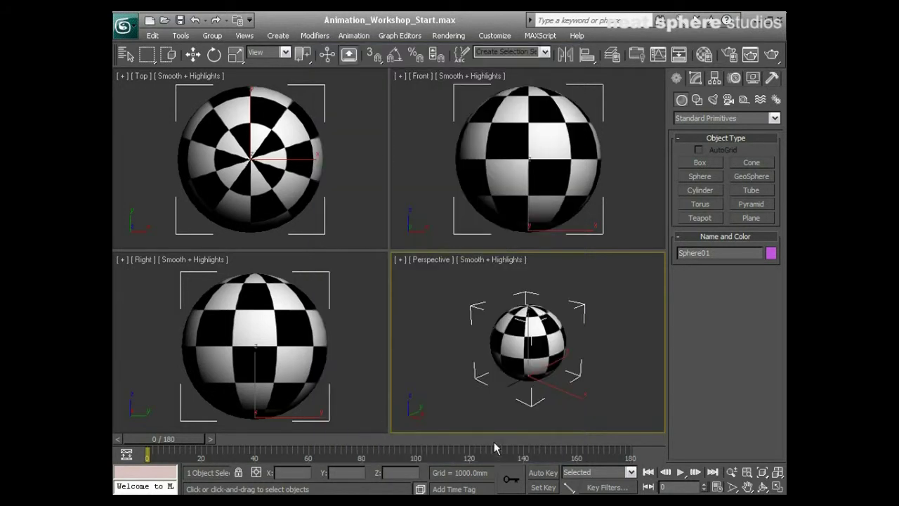
Step: Set the default tangent for new keys to linear and use the Move tool with the World reference coordinate system
{"action": "left_click", "coordinate": [570, 490]}
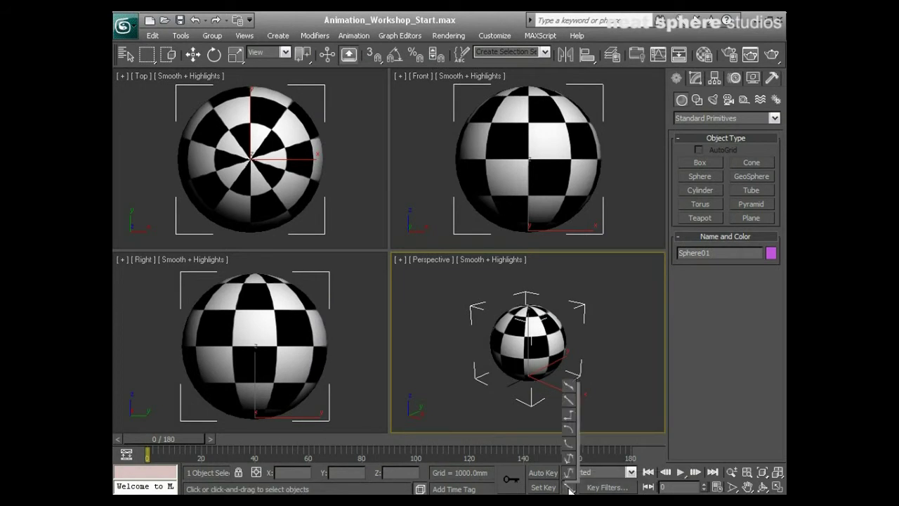
{"action": "left_click", "coordinate": [570, 402]}
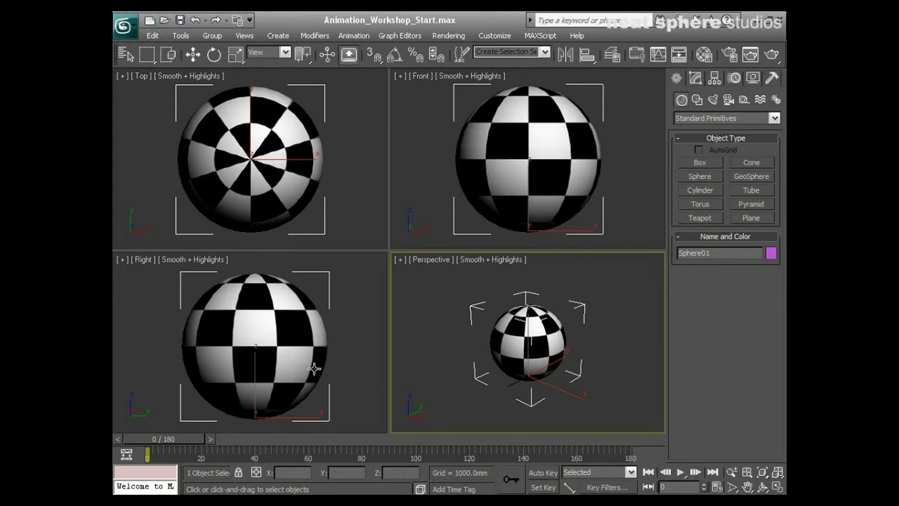
{"action": "left_click", "coordinate": [194, 56]}
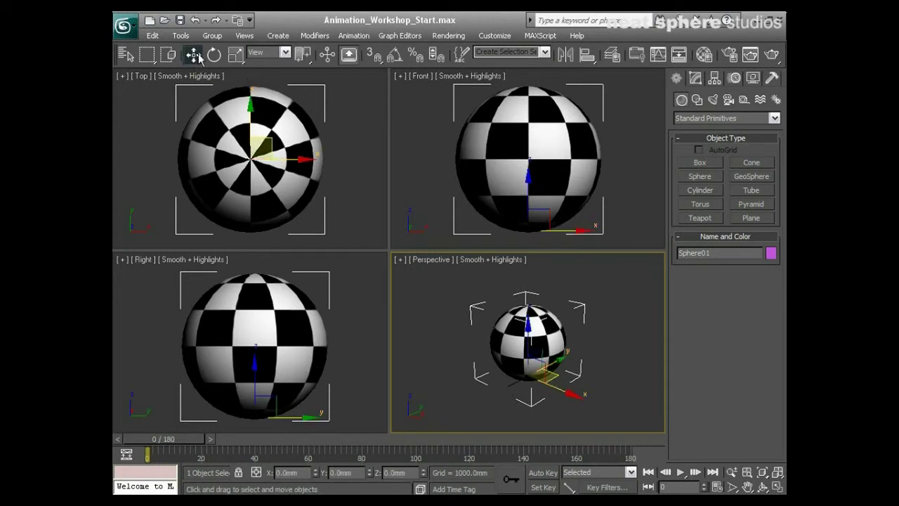
{"action": "left_click", "coordinate": [278, 56]}
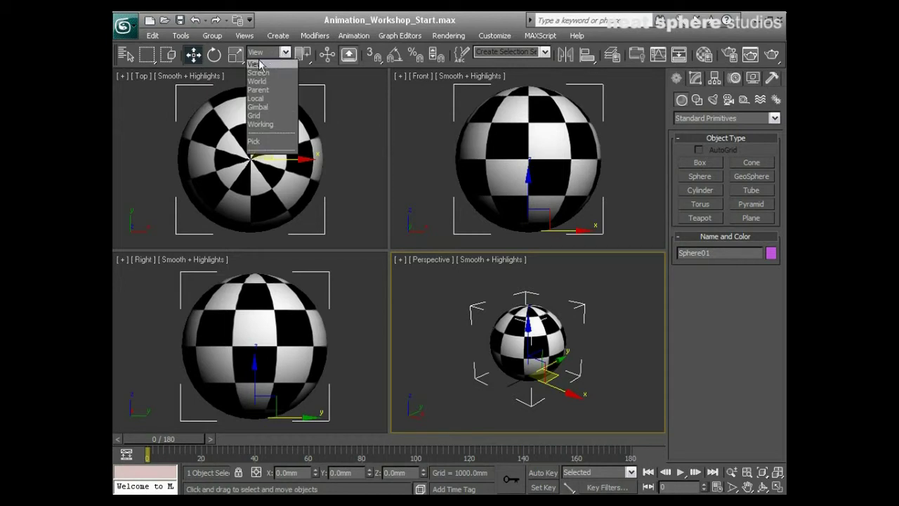
{"action": "left_click", "coordinate": [257, 81]}
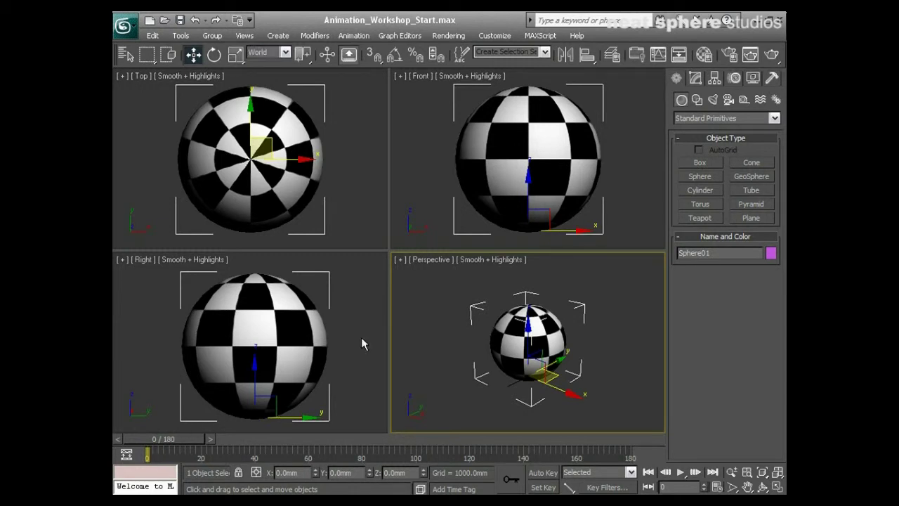
Step: Maximize the Right viewport with its grid displayed, framing the sphere with open space along the positive Y axis
{"action": "left_click", "coordinate": [355, 312]}
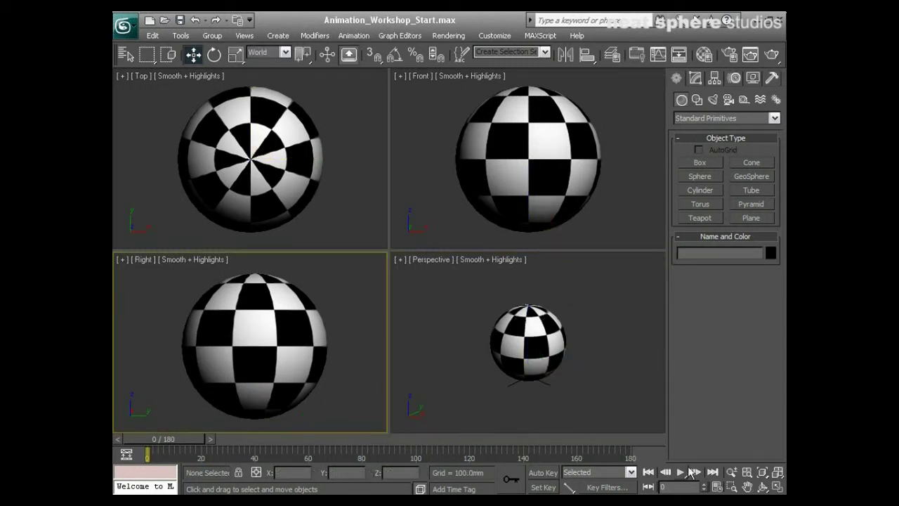
{"action": "left_click", "coordinate": [777, 486]}
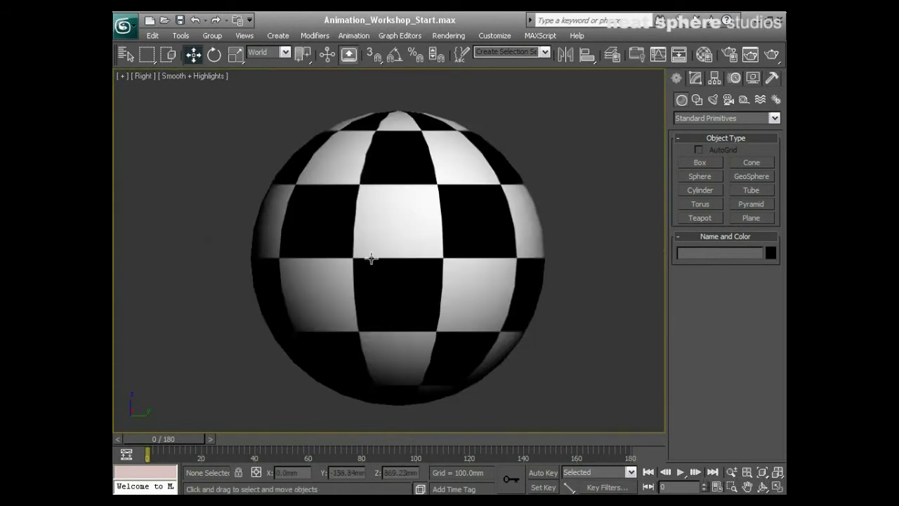
{"action": "scroll", "coordinate": [302, 257], "scroll_direction": "down", "scroll_amount": 8}
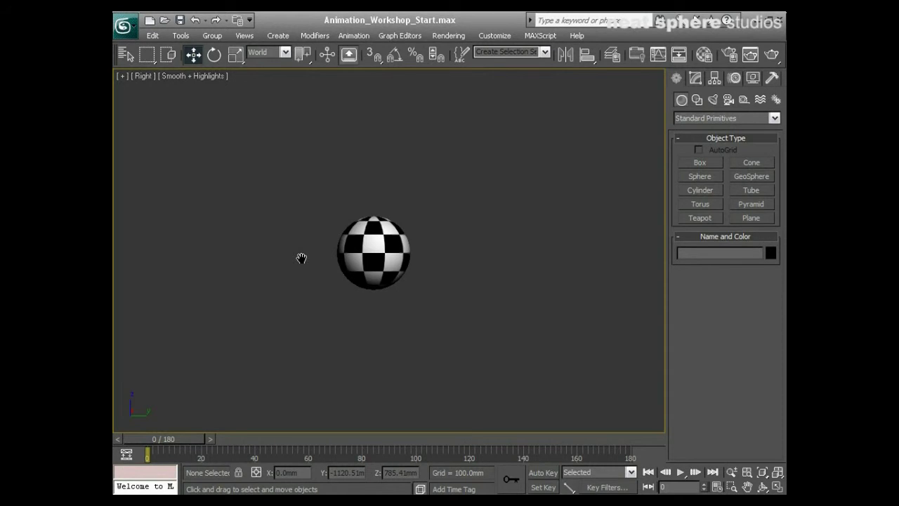
{"action": "key", "text": "g"}
{"action": "middle_click_drag", "start_coordinate": [278, 259], "coordinate": [197, 264]}
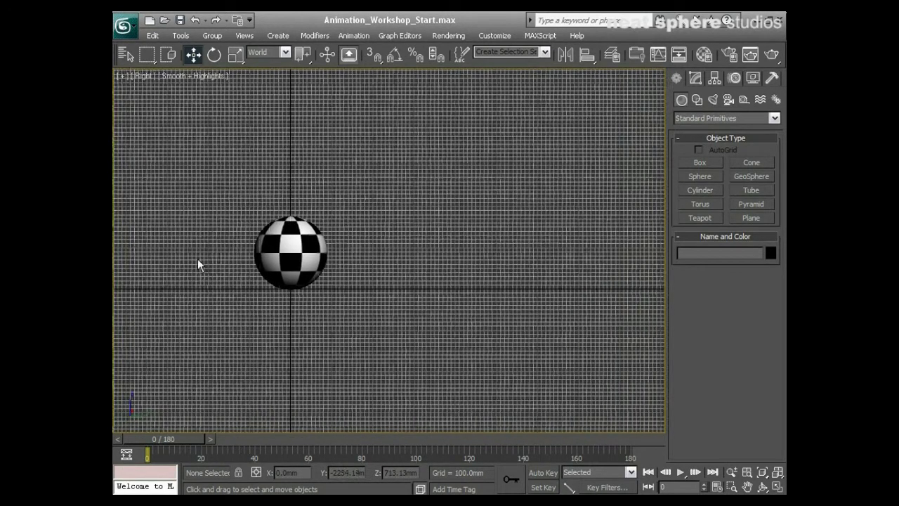
{"action": "scroll", "coordinate": [198, 262], "scroll_direction": "down", "scroll_amount": 4}
{"action": "middle_click_drag", "start_coordinate": [386, 273], "coordinate": [201, 295]}
{"action": "scroll", "coordinate": [201, 295], "scroll_direction": "down", "scroll_amount": 2}
{"action": "middle_click_drag", "start_coordinate": [304, 293], "coordinate": [255, 311]}
{"action": "scroll", "coordinate": [255, 311], "scroll_direction": "up", "scroll_amount": 1}
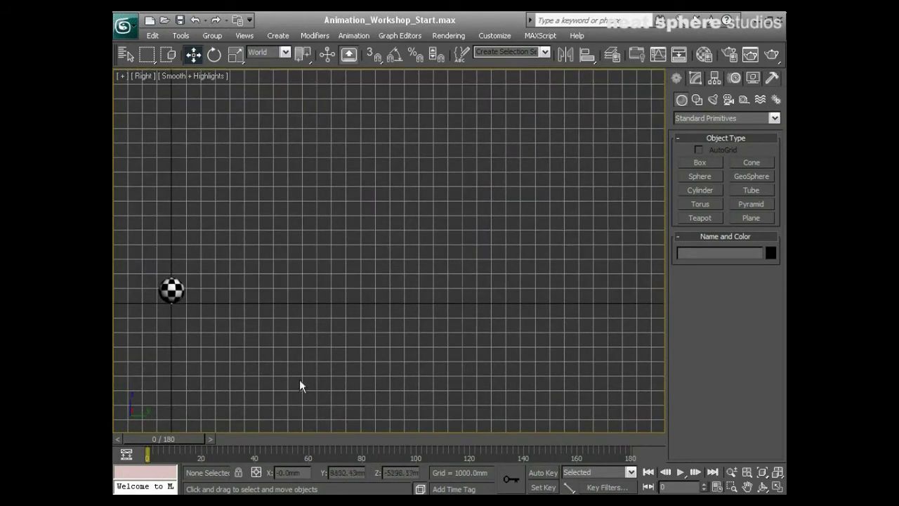
{"action": "middle_click_drag", "start_coordinate": [319, 363], "coordinate": [308, 380]}
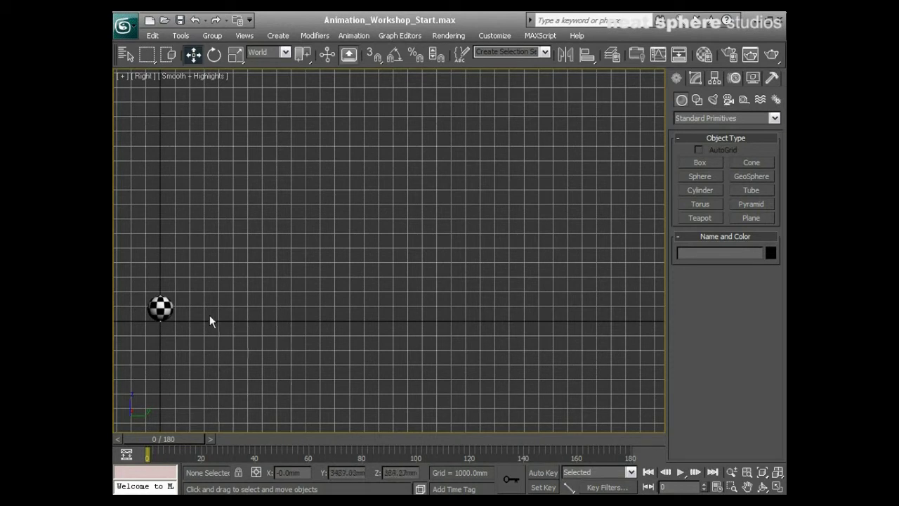
Step: With Auto Key, animate the sphere to about 33167 mm along Y at frame 150, leaving Auto Key off
{"action": "left_click", "coordinate": [169, 311]}
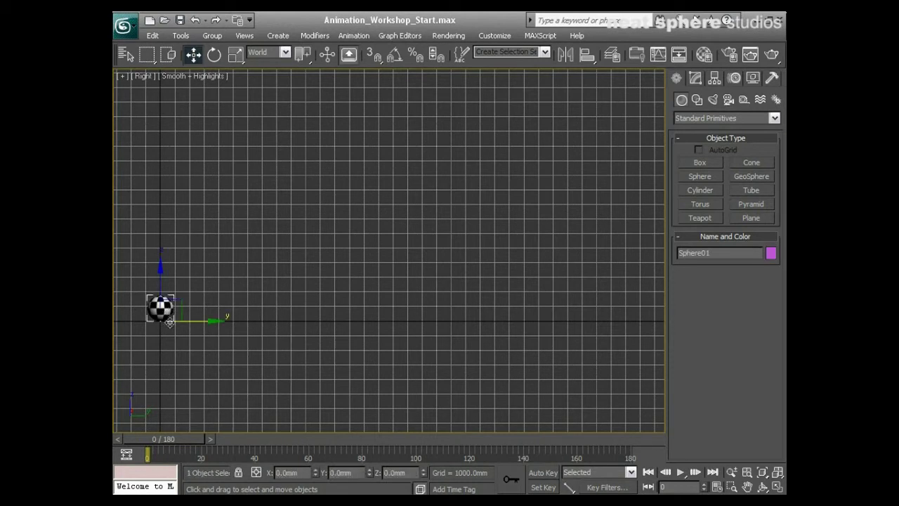
{"action": "left_click_drag", "start_coordinate": [160, 436], "coordinate": [545, 439]}
{"action": "key", "text": "w"}
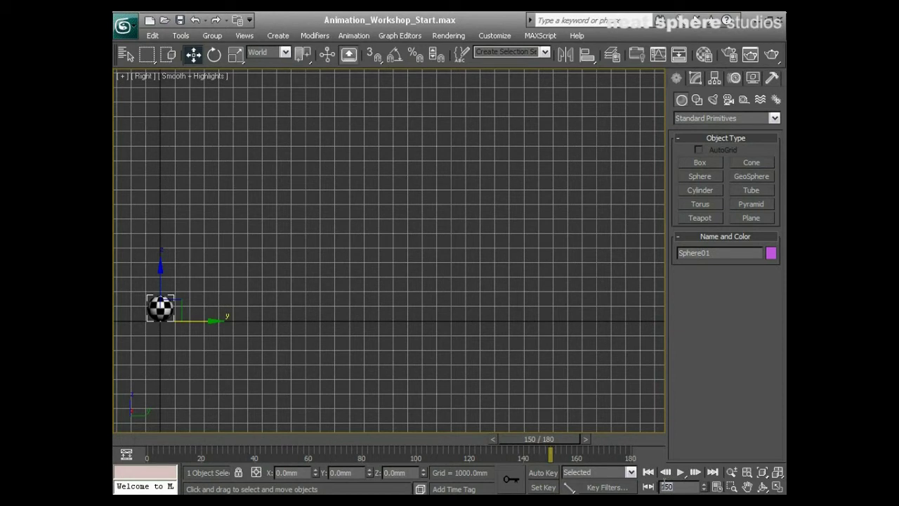
{"action": "left_click", "coordinate": [548, 475]}
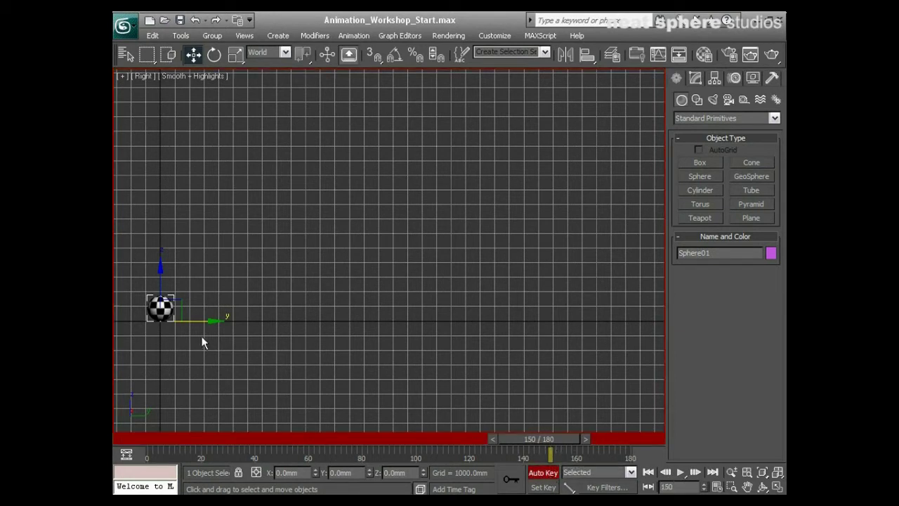
{"action": "left_click_drag", "start_coordinate": [201, 321], "coordinate": [684, 322]}
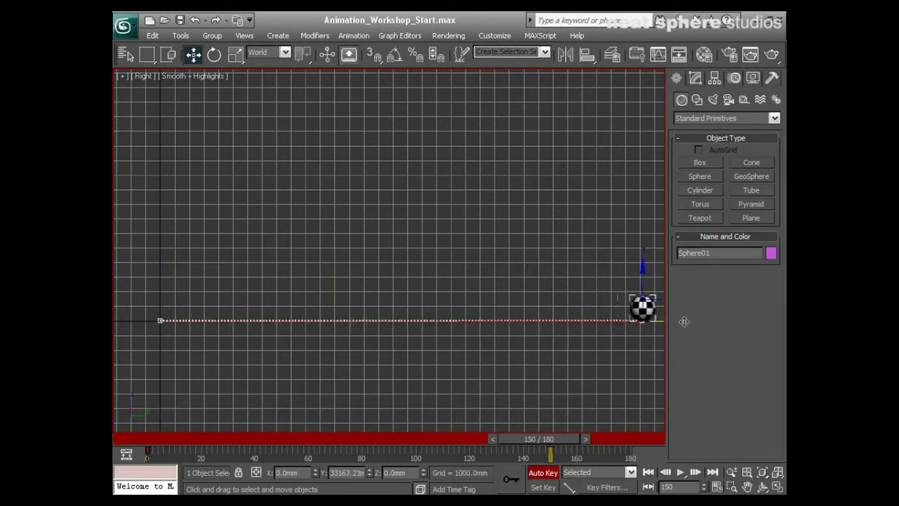
{"action": "left_click", "coordinate": [543, 472]}
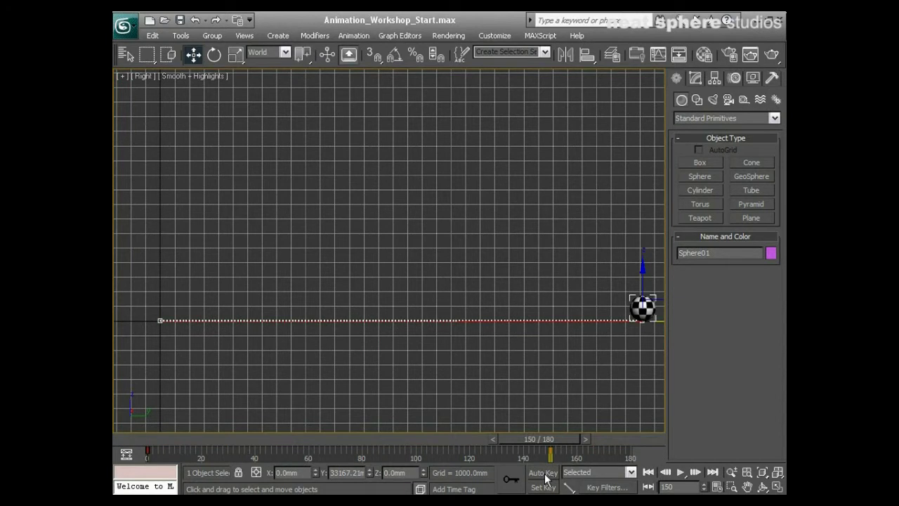
{"action": "left_click", "coordinate": [544, 474]}
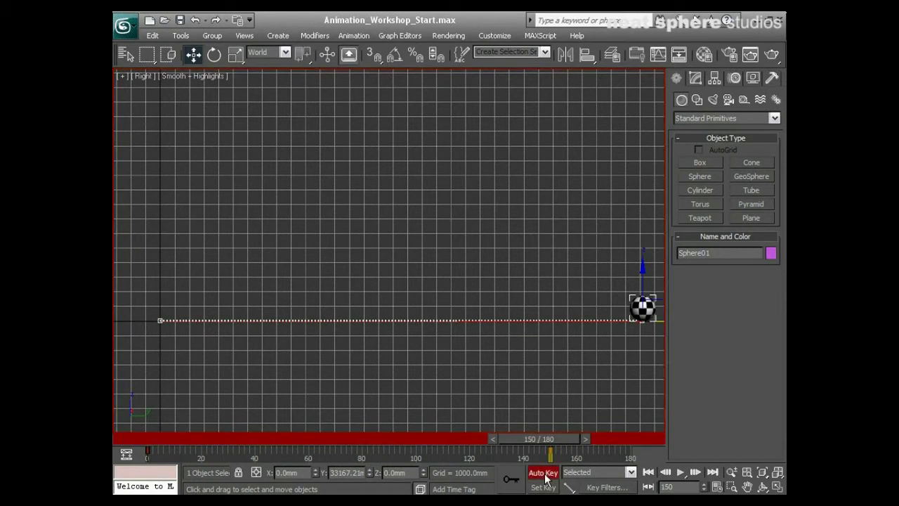
{"action": "left_click", "coordinate": [545, 474]}
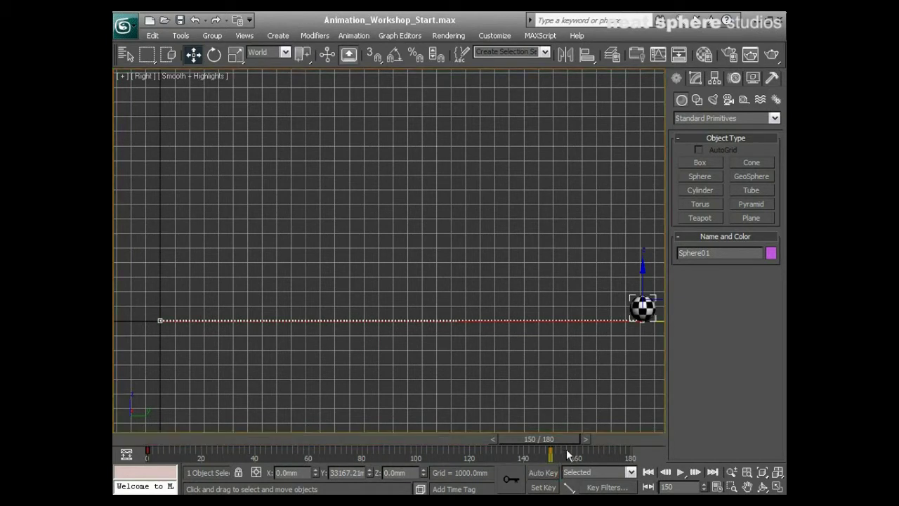
Step: Scrub the timeline back to frame 0 to review the sphere's movement along its trajectory
{"action": "left_click_drag", "start_coordinate": [566, 438], "coordinate": [558, 460]}
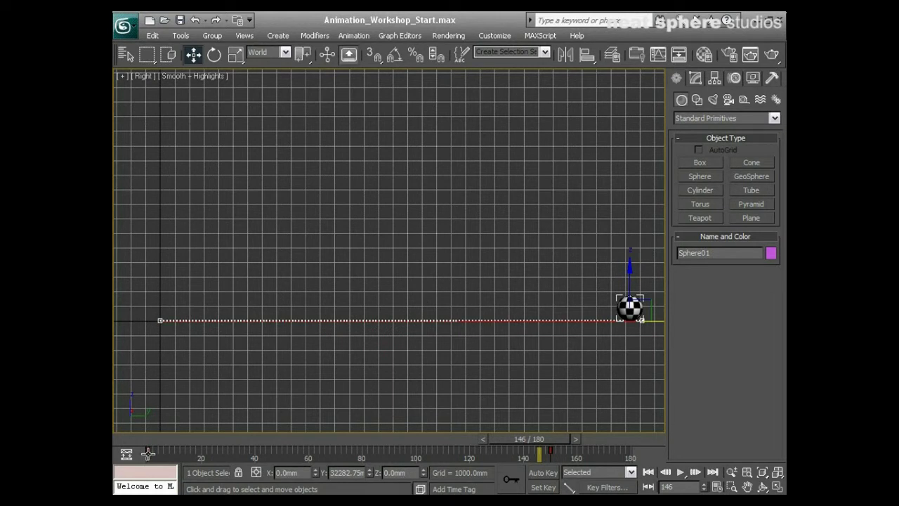
{"action": "left_click_drag", "start_coordinate": [560, 437], "coordinate": [190, 442]}
{"action": "key", "text": "w"}
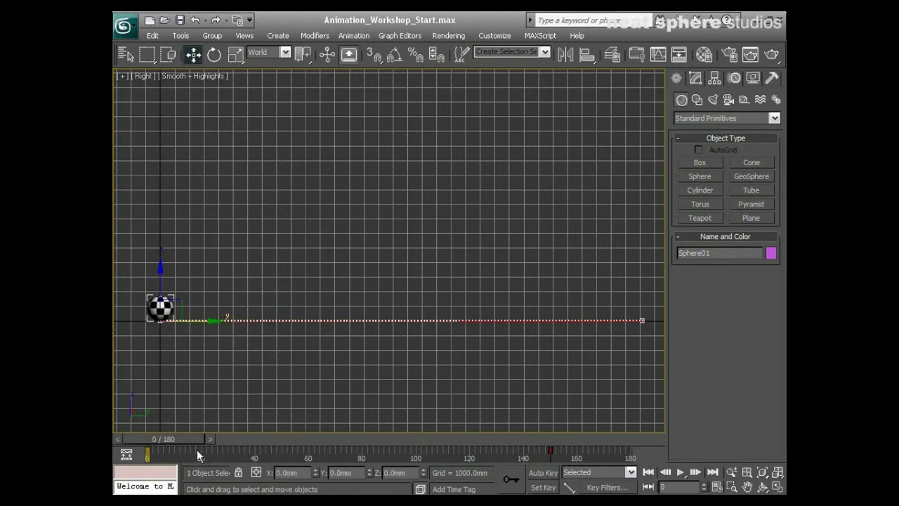
Step: Move the sphere's starting position key from frame 0 to frame 25, check the timing, and return to the first frame
{"action": "left_click_drag", "start_coordinate": [157, 438], "coordinate": [219, 450]}
{"action": "key", "text": "w"}
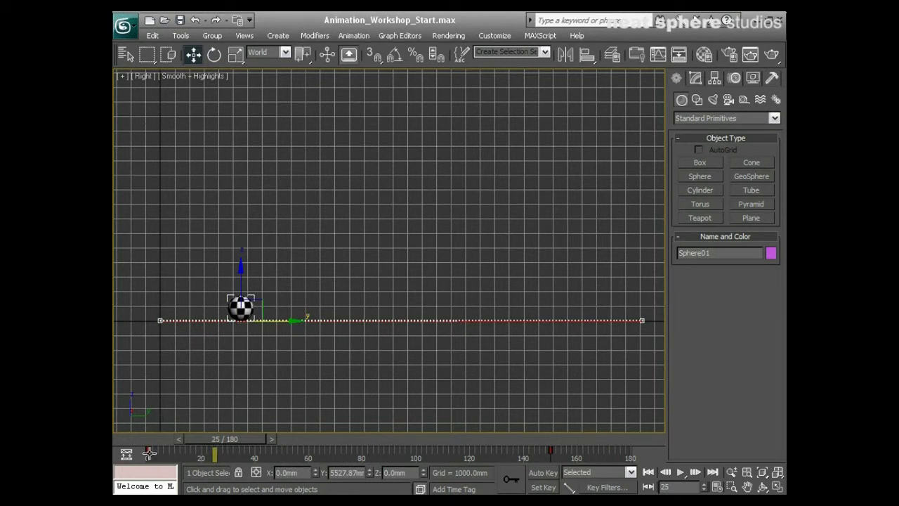
{"action": "left_click_drag", "start_coordinate": [149, 452], "coordinate": [241, 452]}
{"action": "left_click_drag", "start_coordinate": [241, 490], "coordinate": [214, 491]}
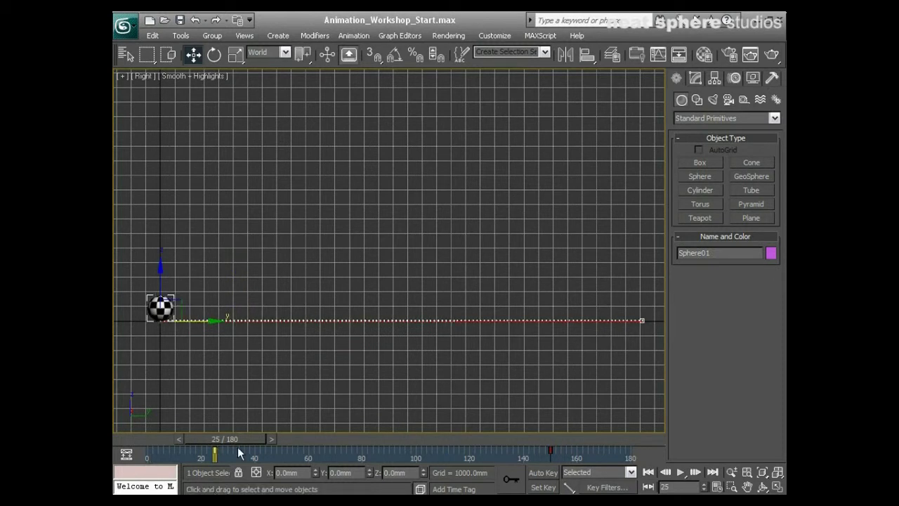
{"action": "left_click_drag", "start_coordinate": [238, 440], "coordinate": [228, 453]}
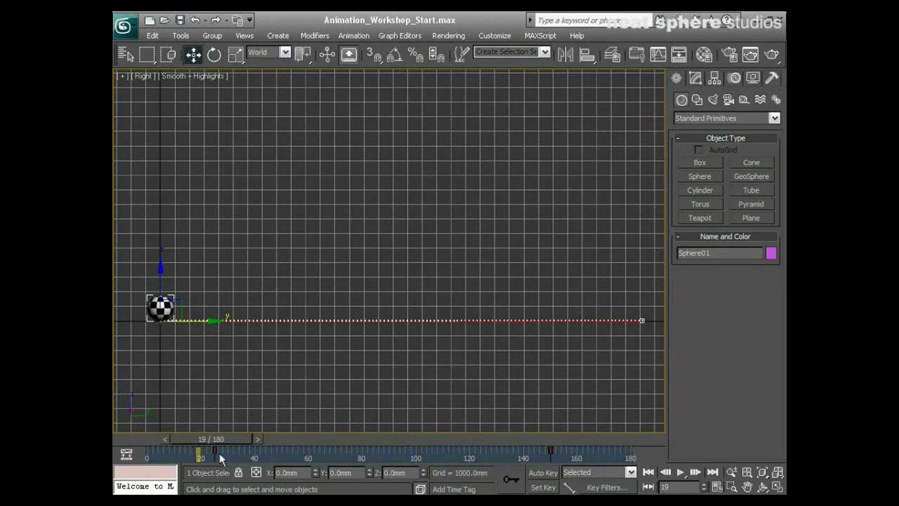
{"action": "left_click", "coordinate": [648, 472]}
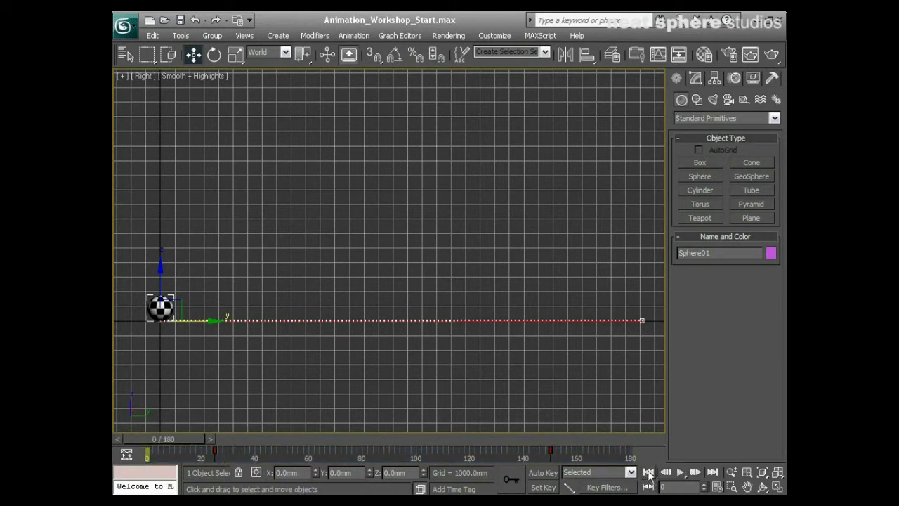
Step: Play the sphere's animation several times from the first frame to judge its speed, and return to frame 0
{"action": "left_click", "coordinate": [681, 472]}
{"action": "left_click", "coordinate": [681, 473]}
{"action": "left_click", "coordinate": [648, 472]}
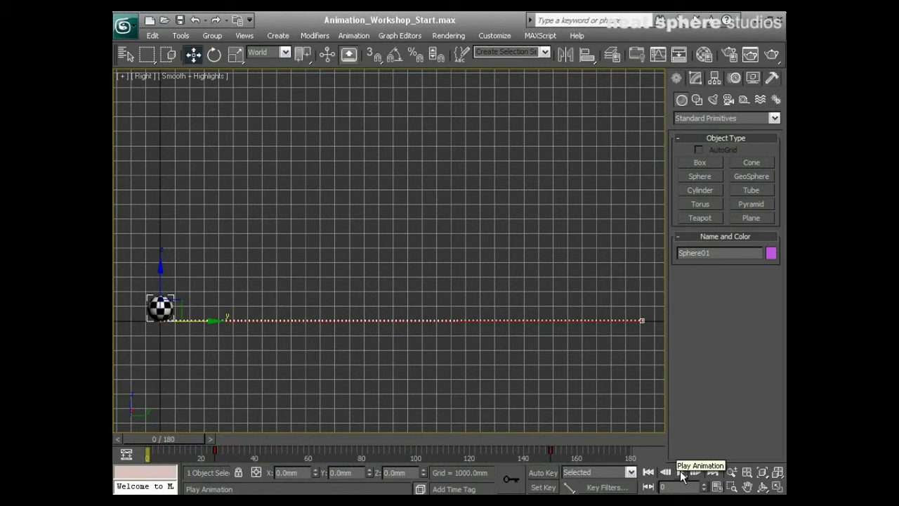
{"action": "left_click", "coordinate": [681, 473]}
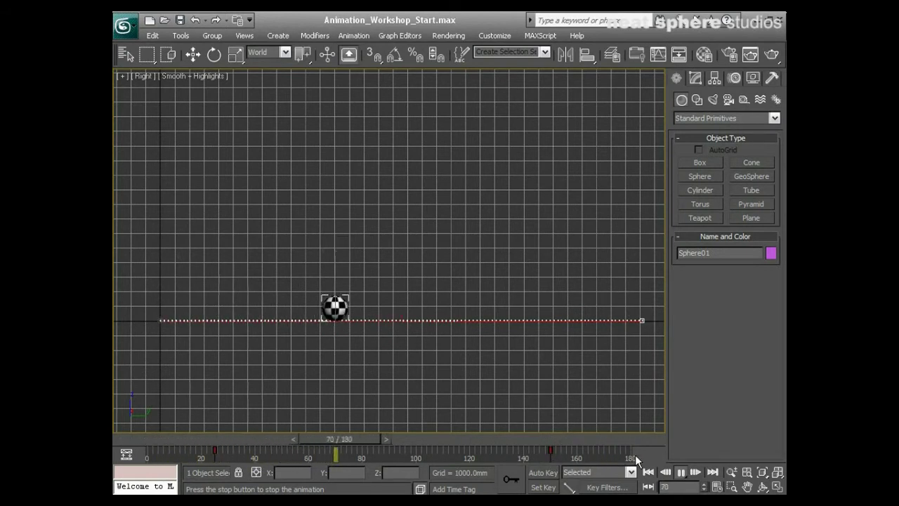
{"action": "left_click", "coordinate": [680, 473]}
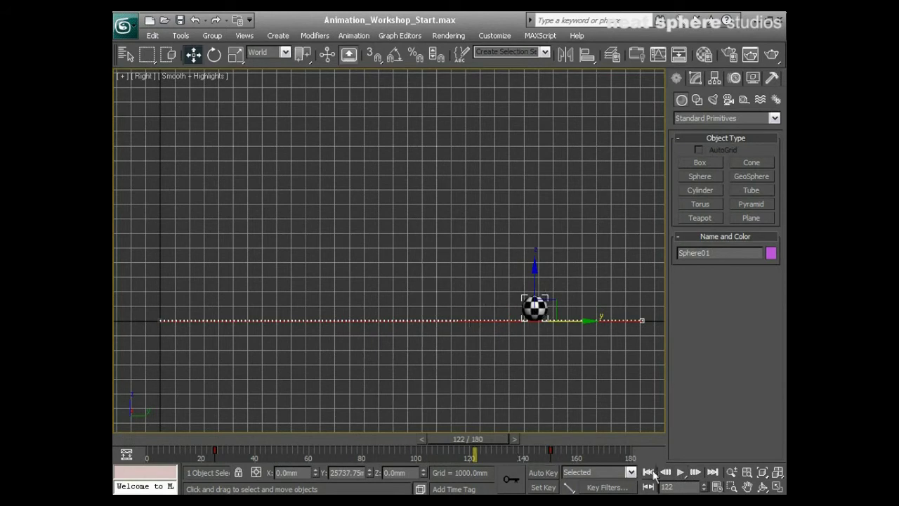
{"action": "left_click", "coordinate": [648, 472]}
{"action": "left_click", "coordinate": [678, 474]}
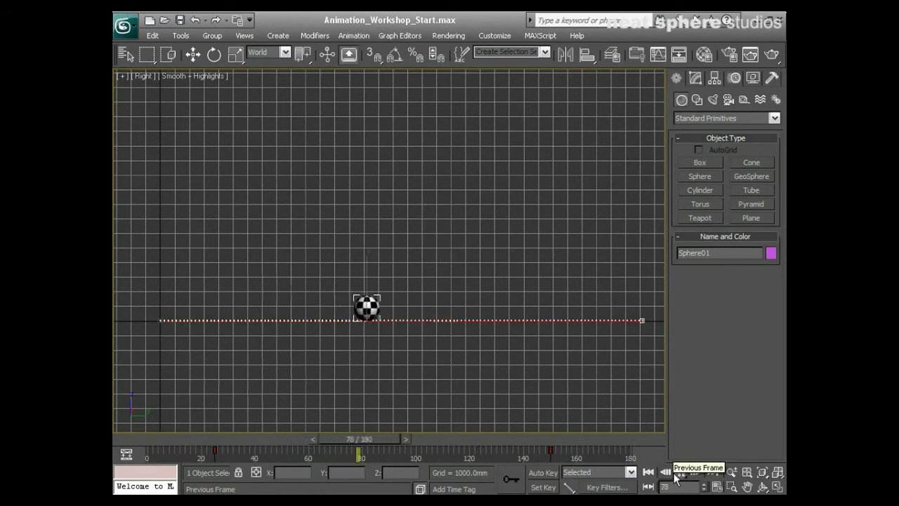
{"action": "left_click", "coordinate": [681, 474]}
{"action": "left_click", "coordinate": [648, 472]}
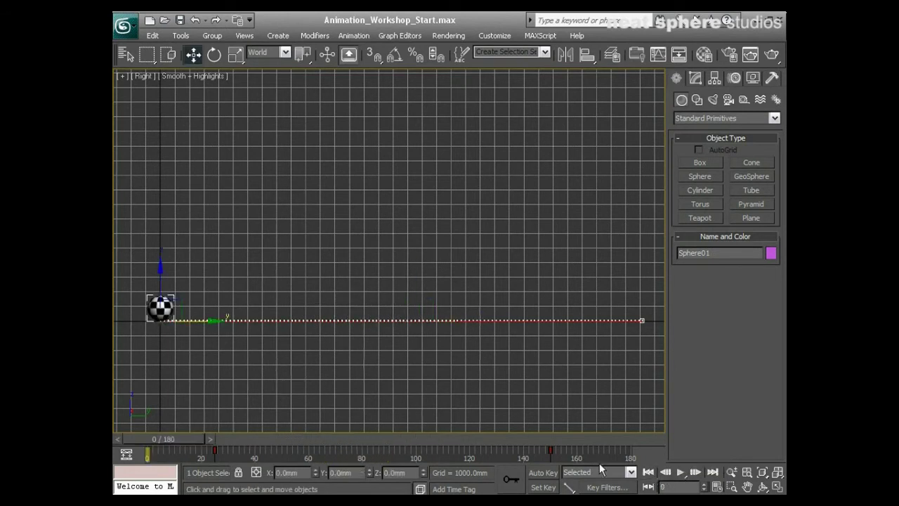
Step: Move the sphere's end position key from frame 150 to frame 125 and play the animation to check the timing
{"action": "left_click", "coordinate": [551, 452]}
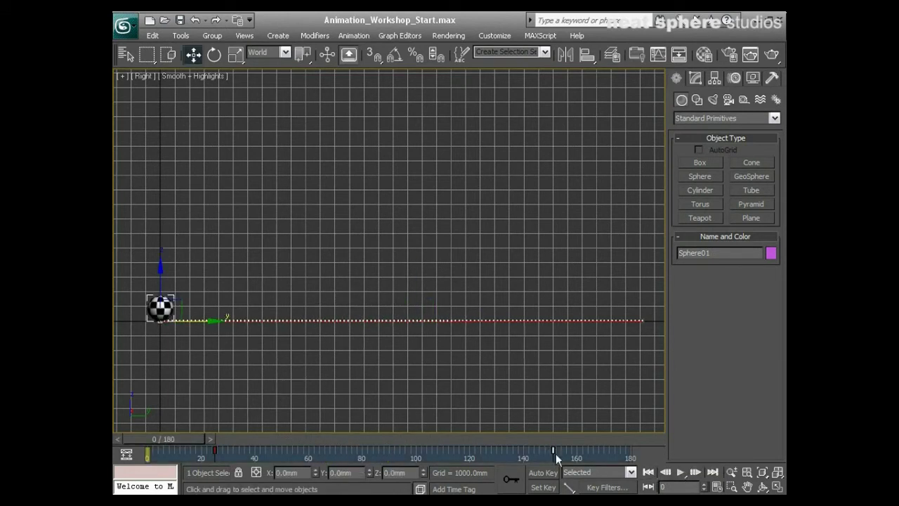
{"action": "left_click_drag", "start_coordinate": [551, 453], "coordinate": [483, 457]}
{"action": "left_click", "coordinate": [533, 458]}
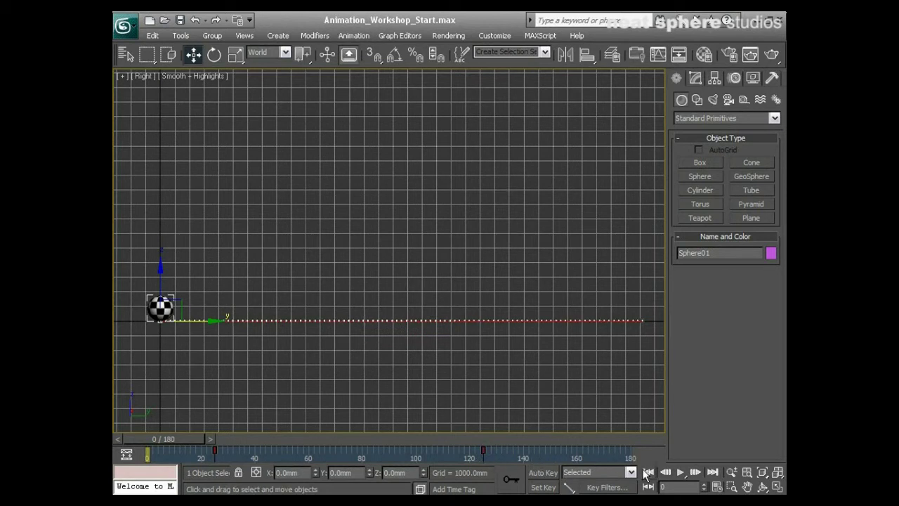
{"action": "left_click", "coordinate": [681, 475]}
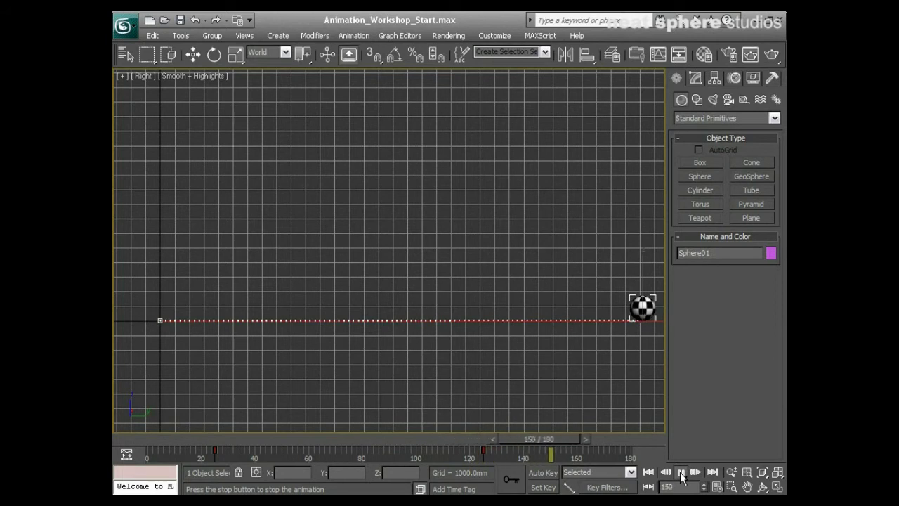
{"action": "left_click", "coordinate": [681, 475]}
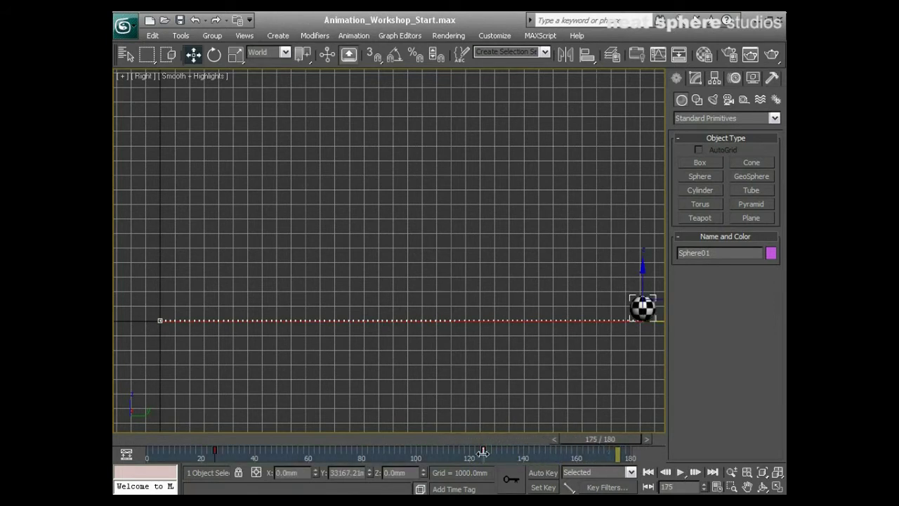
Step: Move the sphere's end position key to frame 135 and replay the animation from the first frame
{"action": "left_click_drag", "start_coordinate": [483, 452], "coordinate": [508, 452]}
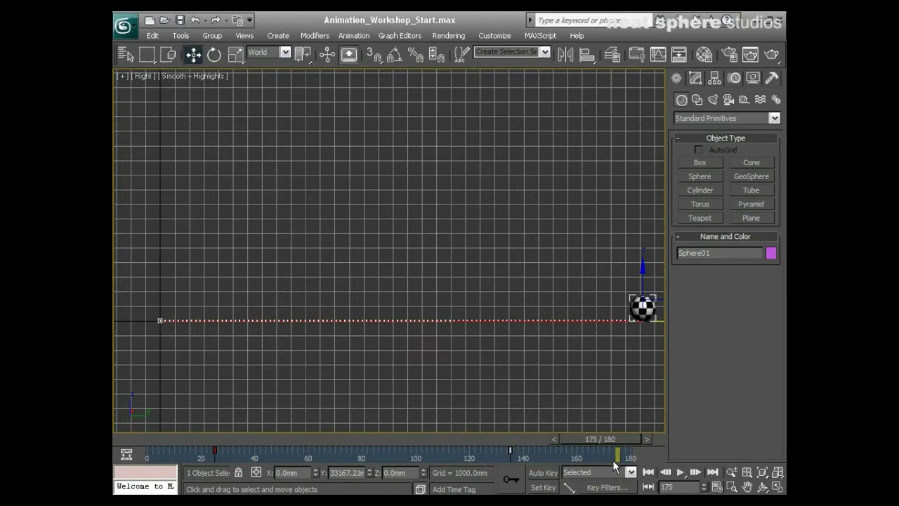
{"action": "left_click", "coordinate": [647, 471]}
{"action": "left_click", "coordinate": [681, 472]}
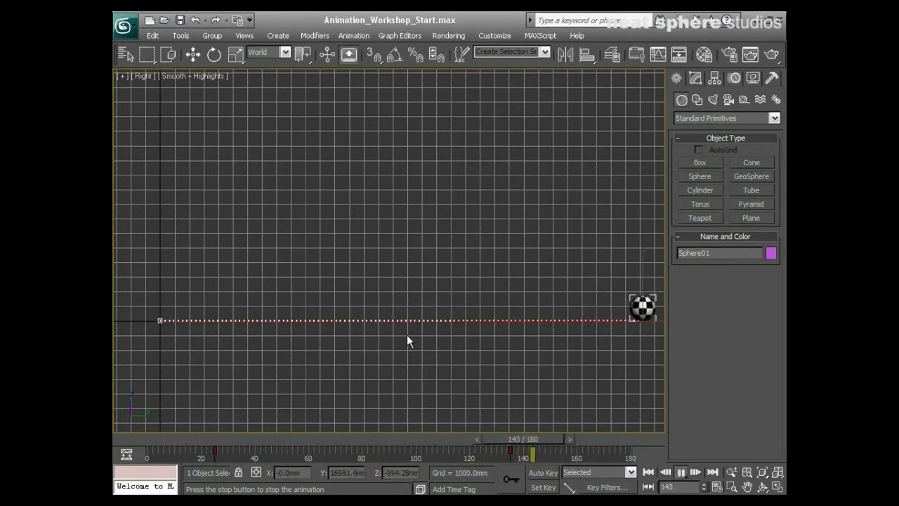
{"action": "left_click", "coordinate": [680, 472]}
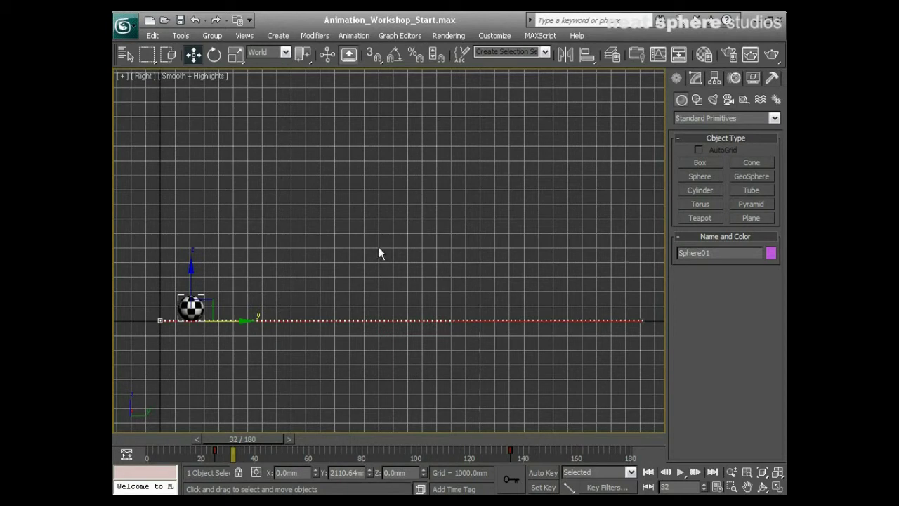
Step: With Auto Key on, raise the sphere to about 11059 mm in Z at frame 35 for the first bounce peak
{"action": "middle_click_drag", "start_coordinate": [376, 216], "coordinate": [367, 271]}
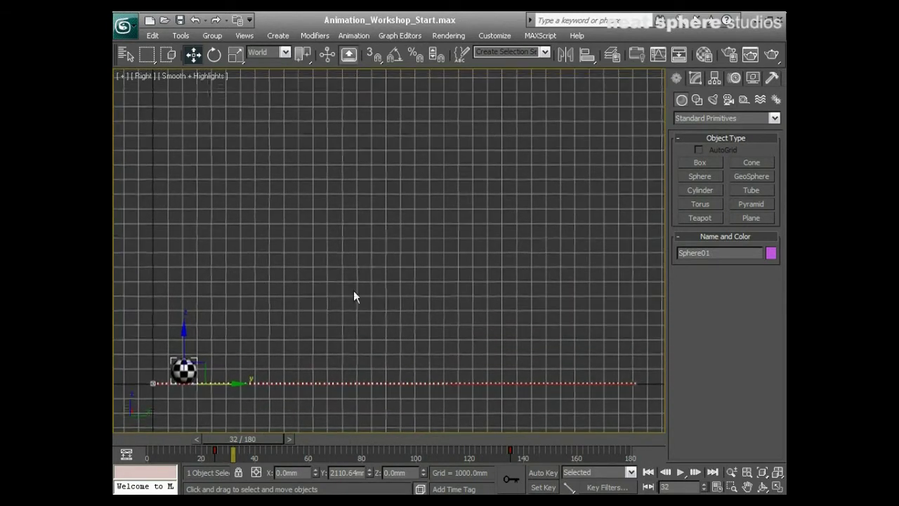
{"action": "left_click", "coordinate": [545, 473]}
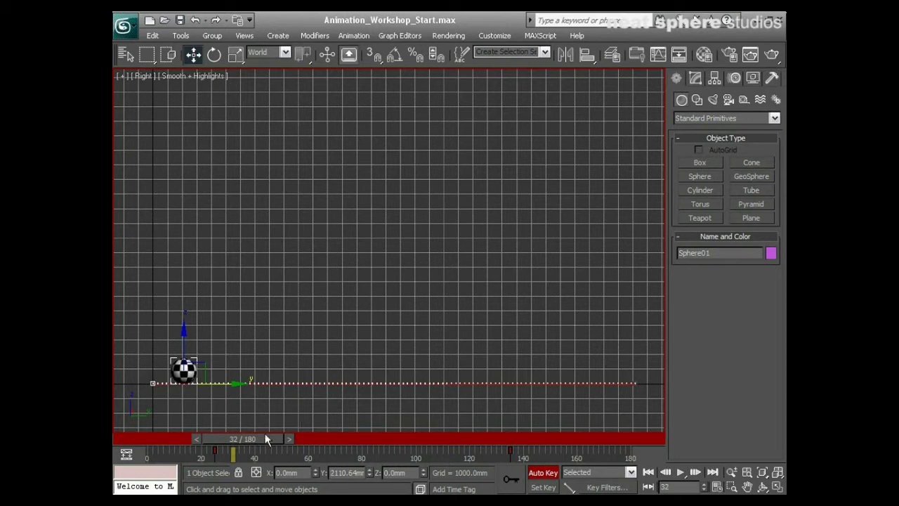
{"action": "left_click_drag", "start_coordinate": [260, 442], "coordinate": [270, 437]}
{"action": "key", "text": "w"}
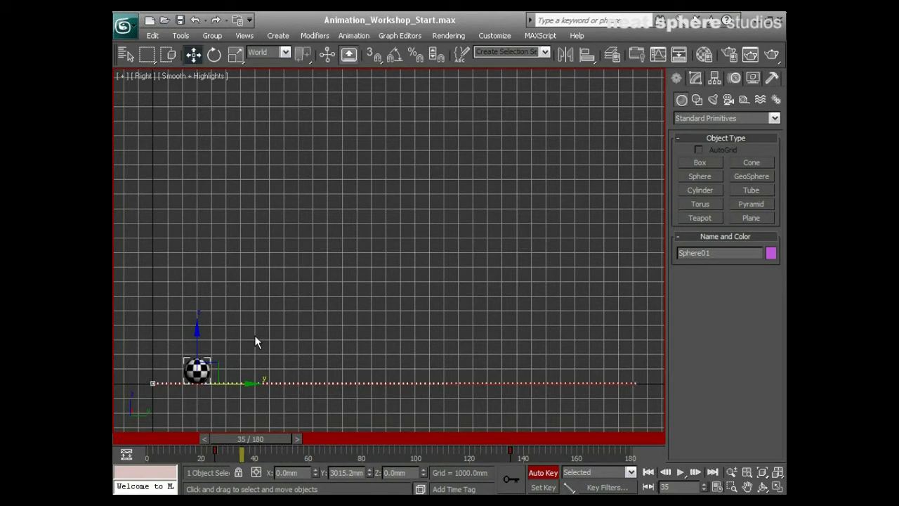
{"action": "left_click_drag", "start_coordinate": [210, 339], "coordinate": [208, 189]}
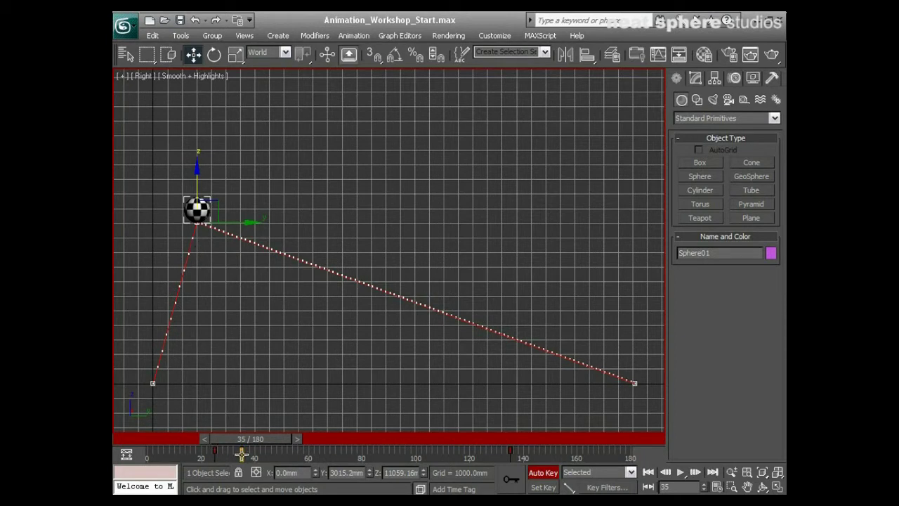
Step: Scrub across the first bounce and key the sphere's landing at Z 0 mm at frame 45
{"action": "left_click_drag", "start_coordinate": [250, 441], "coordinate": [257, 439]}
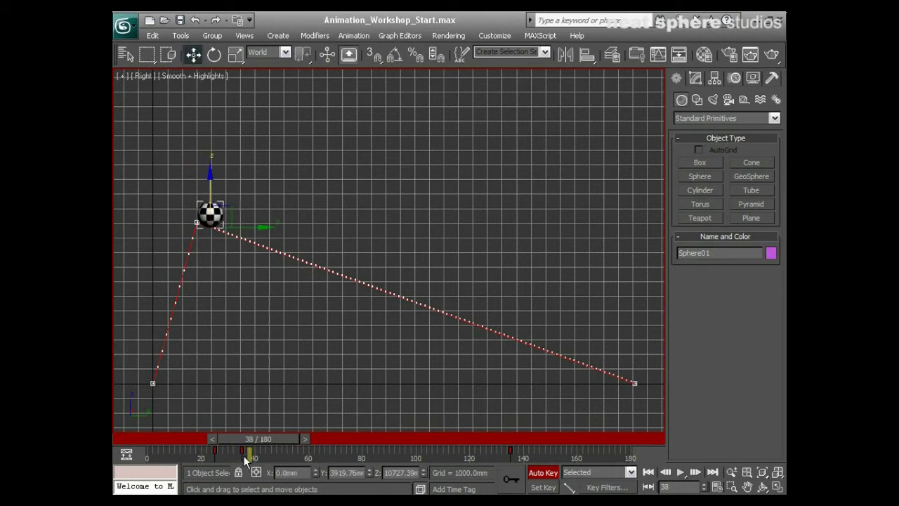
{"action": "left_click_drag", "start_coordinate": [257, 434], "coordinate": [283, 436]}
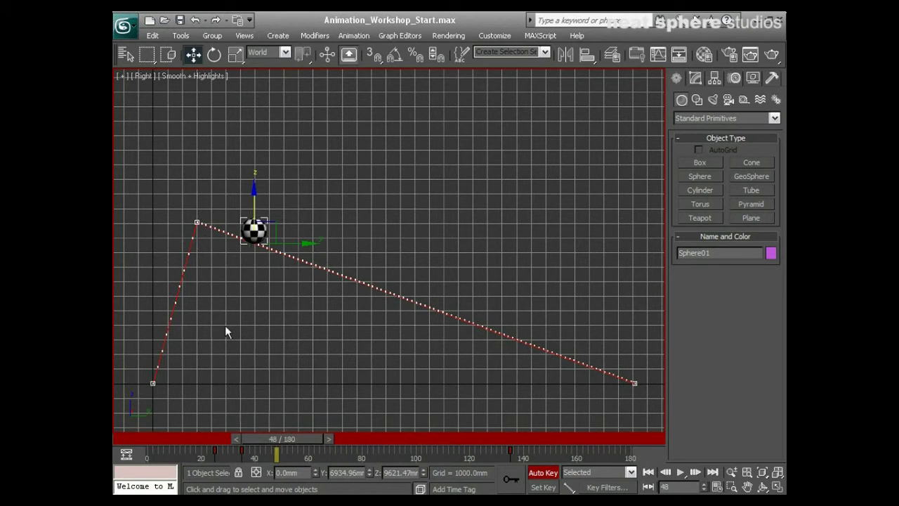
{"action": "mouse_move", "coordinate": [278, 441]}
{"action": "left_mouse_down"}
{"action": "mouse_move", "coordinate": [226, 442]}
{"action": "mouse_move", "coordinate": [274, 444]}
{"action": "left_mouse_up"}
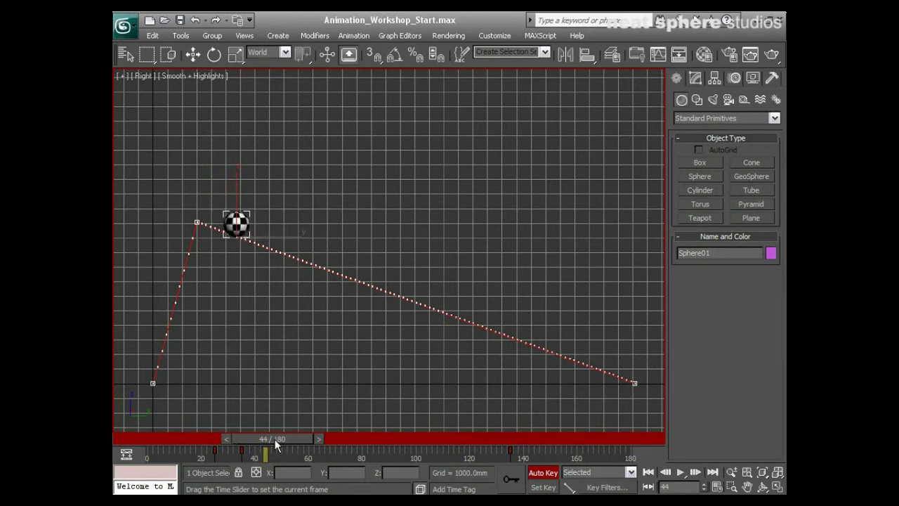
{"action": "left_click_drag", "start_coordinate": [275, 438], "coordinate": [230, 439]}
{"action": "key", "text": "w"}
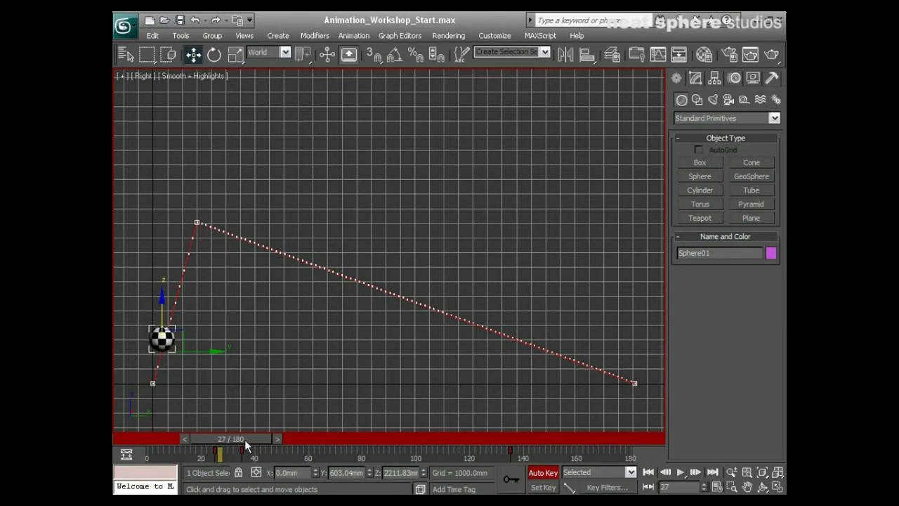
{"action": "left_click_drag", "start_coordinate": [244, 439], "coordinate": [290, 437]}
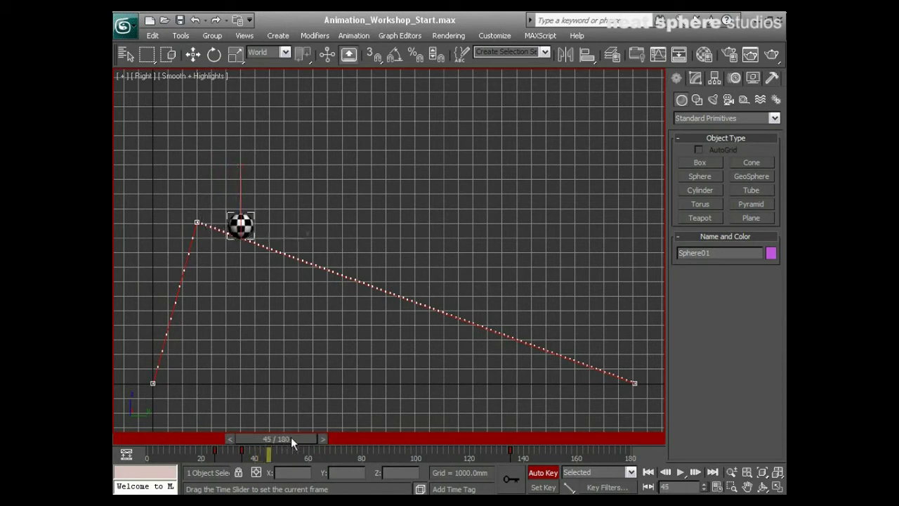
{"action": "key", "text": "w"}
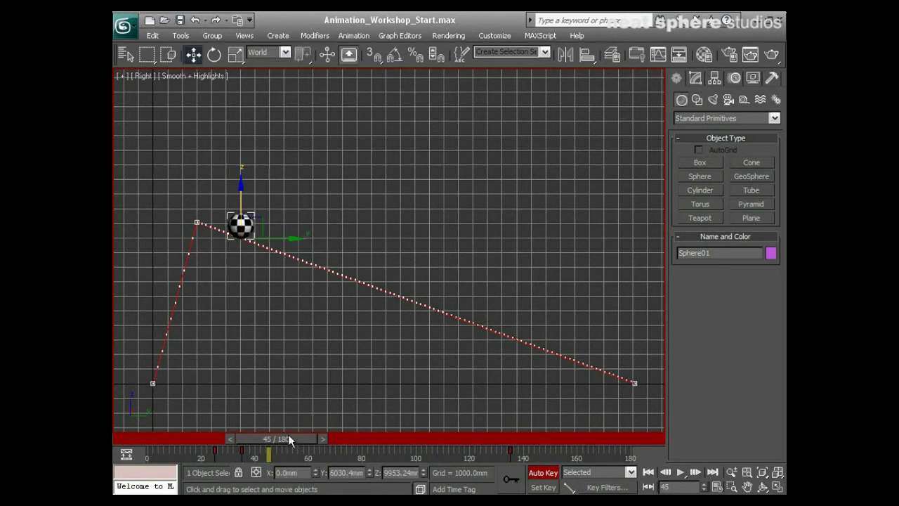
{"action": "left_click_drag", "start_coordinate": [244, 196], "coordinate": [264, 336]}
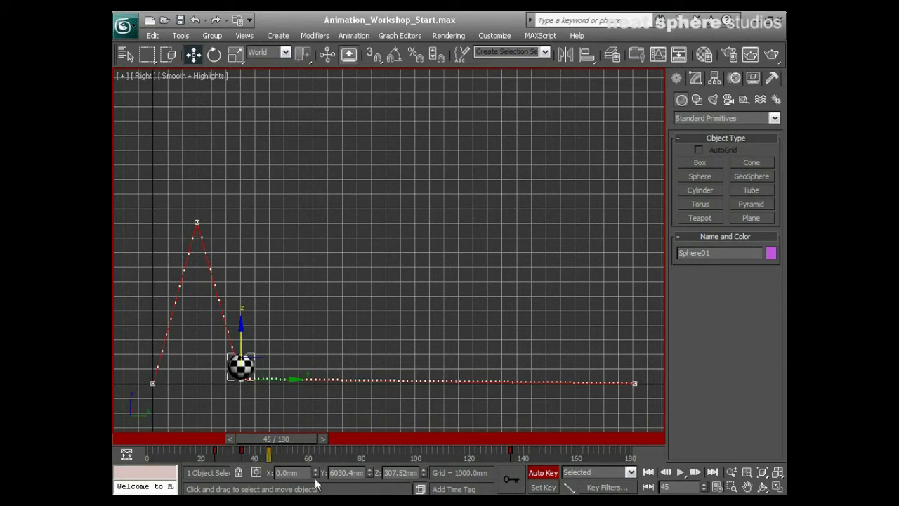
{"action": "right_click", "coordinate": [423, 474]}
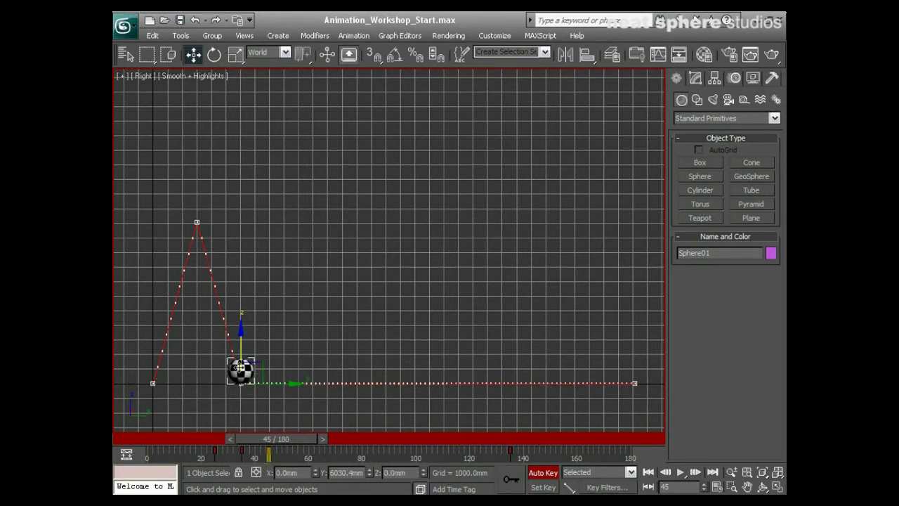
Step: Raise the sphere to about 7800 mm in Z at frame 57 for a lower second bounce peak
{"action": "left_click_drag", "start_coordinate": [299, 437], "coordinate": [308, 457]}
{"action": "key", "text": "w"}
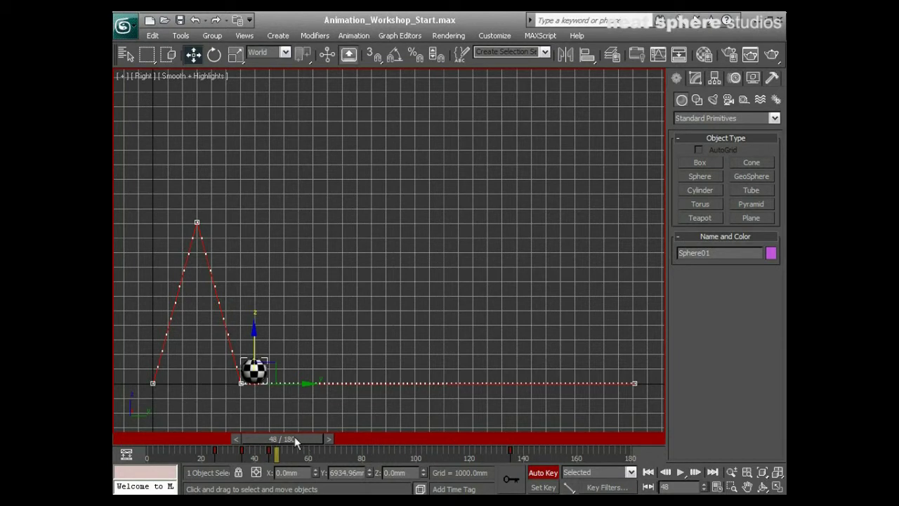
{"action": "left_click_drag", "start_coordinate": [295, 436], "coordinate": [320, 438]}
{"action": "key", "text": "w"}
{"action": "left_click_drag", "start_coordinate": [292, 348], "coordinate": [305, 234]}
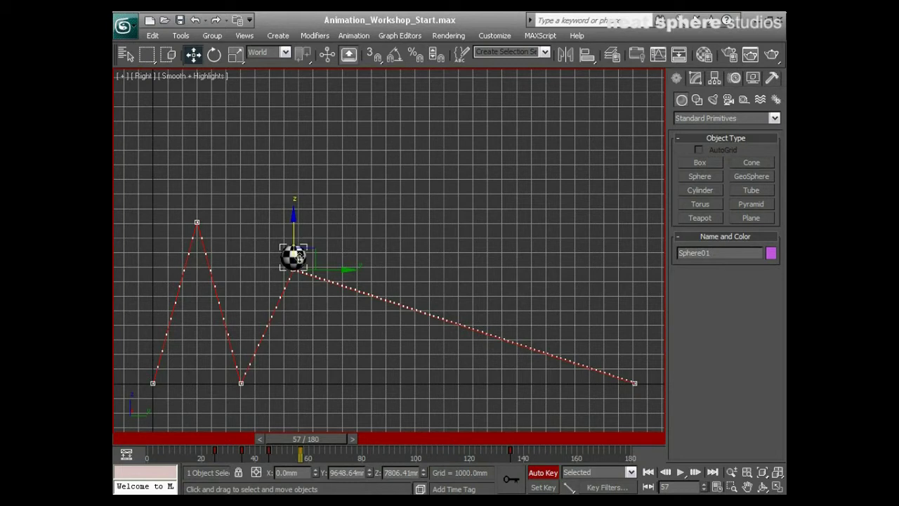
{"action": "left_click_drag", "start_coordinate": [295, 234], "coordinate": [296, 234]}
Step: Key the sphere's second landing at Z 0 mm at frame 69 and a third peak of about 4501 mm at frame 83
{"action": "left_click_drag", "start_coordinate": [325, 440], "coordinate": [355, 441]}
{"action": "key", "text": "w"}
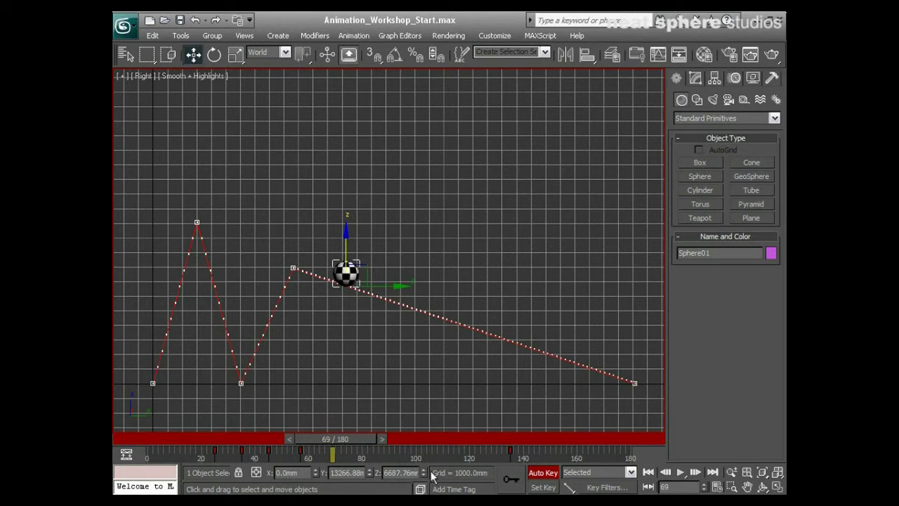
{"action": "right_click", "coordinate": [423, 475]}
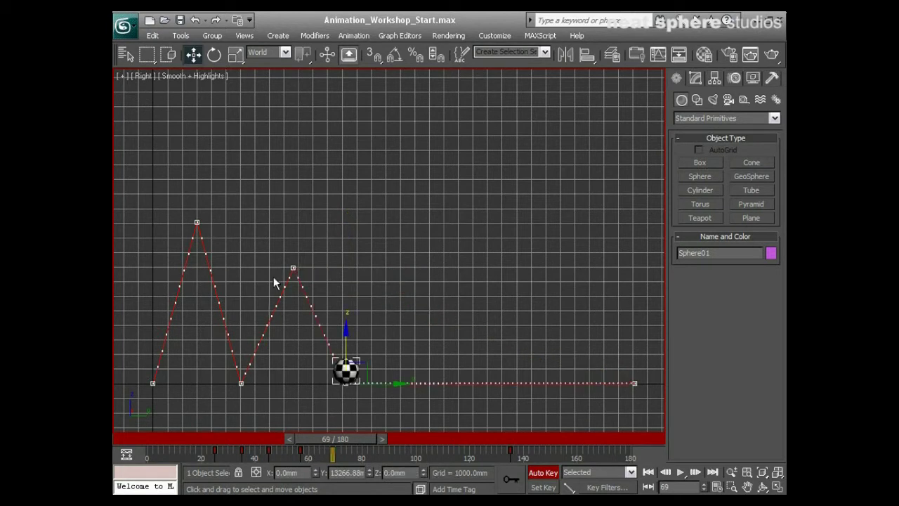
{"action": "left_click_drag", "start_coordinate": [335, 440], "coordinate": [371, 448]}
{"action": "key", "text": "w"}
{"action": "left_click_drag", "start_coordinate": [408, 340], "coordinate": [410, 271]}
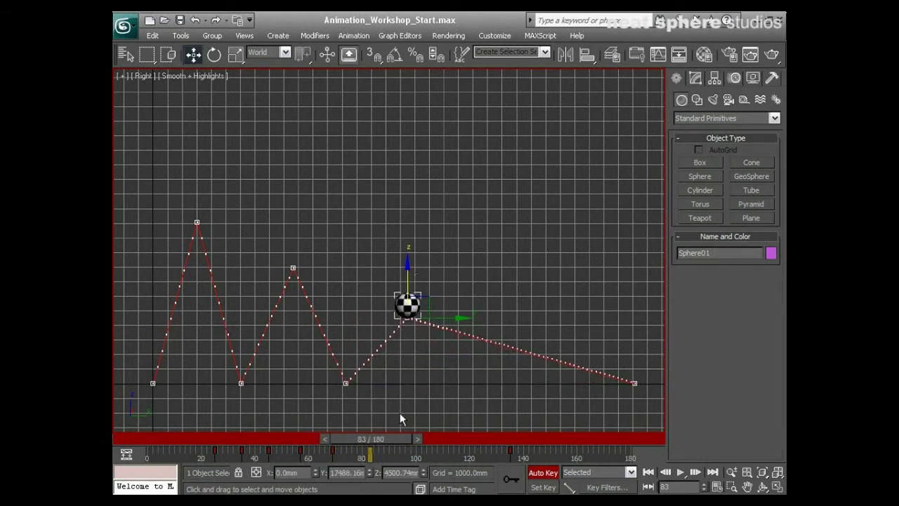
Step: Key the sphere's third landing at Z 0 mm at frame 98, turn off Auto Key, and play the bouncing animation
{"action": "left_click_drag", "start_coordinate": [388, 436], "coordinate": [426, 437]}
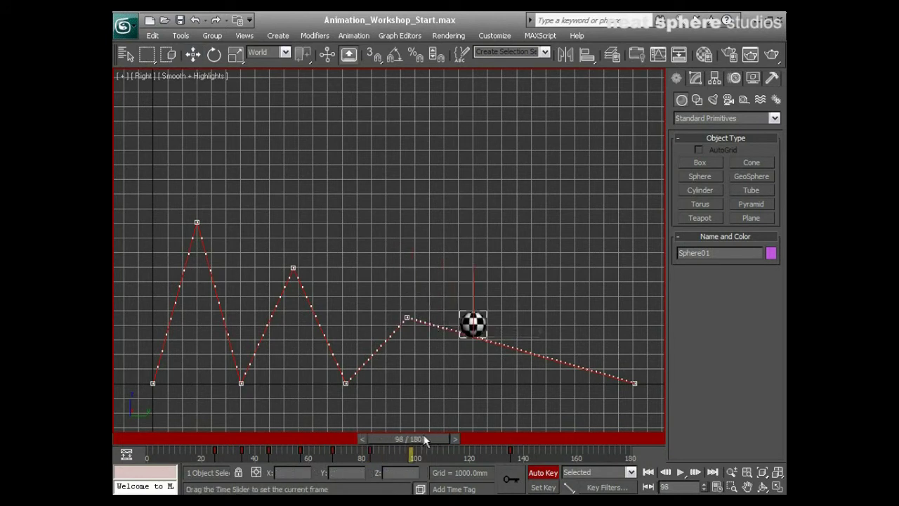
{"action": "right_click", "coordinate": [424, 473]}
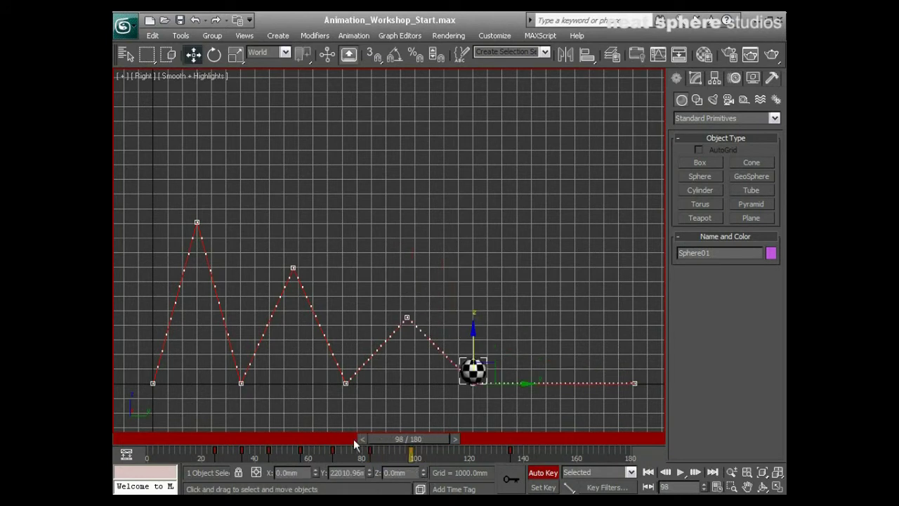
{"action": "left_click", "coordinate": [543, 473]}
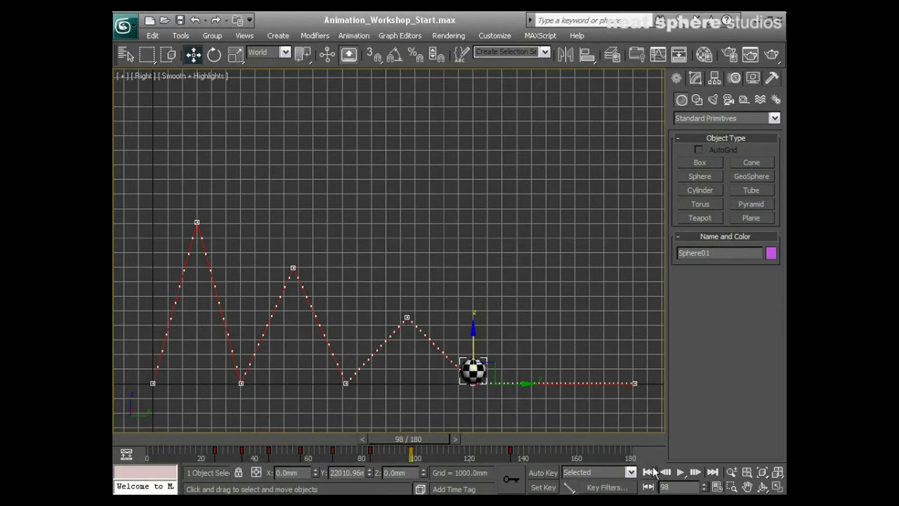
{"action": "left_click", "coordinate": [681, 472]}
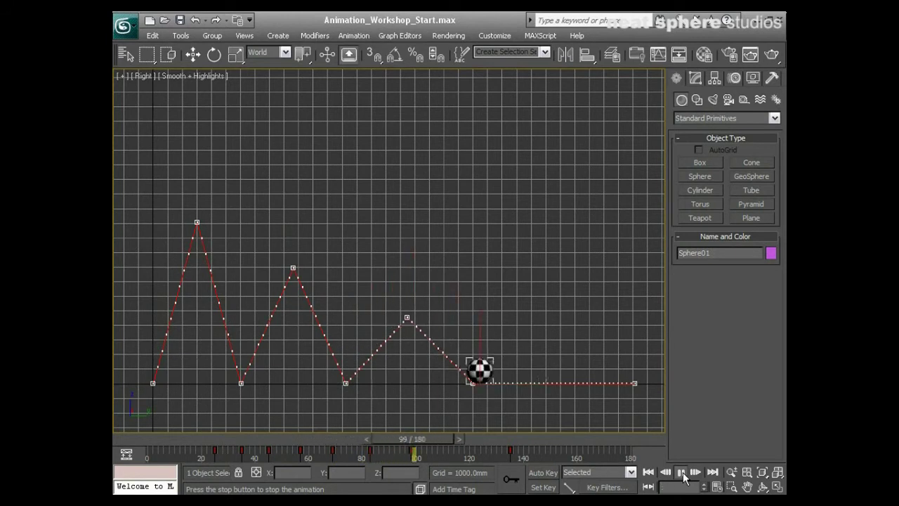
{"action": "left_click", "coordinate": [681, 472]}
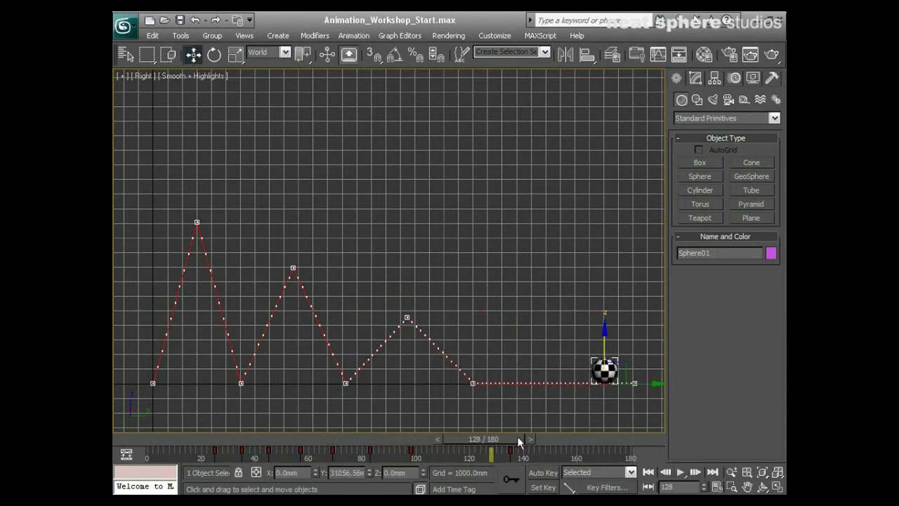
Step: Shift the sphere's bounce keys to put the first peak at frame 40 and the first landing at about frame 52, and preview the animation
{"action": "left_click_drag", "start_coordinate": [501, 436], "coordinate": [266, 418]}
{"action": "left_click_drag", "start_coordinate": [438, 453], "coordinate": [255, 451]}
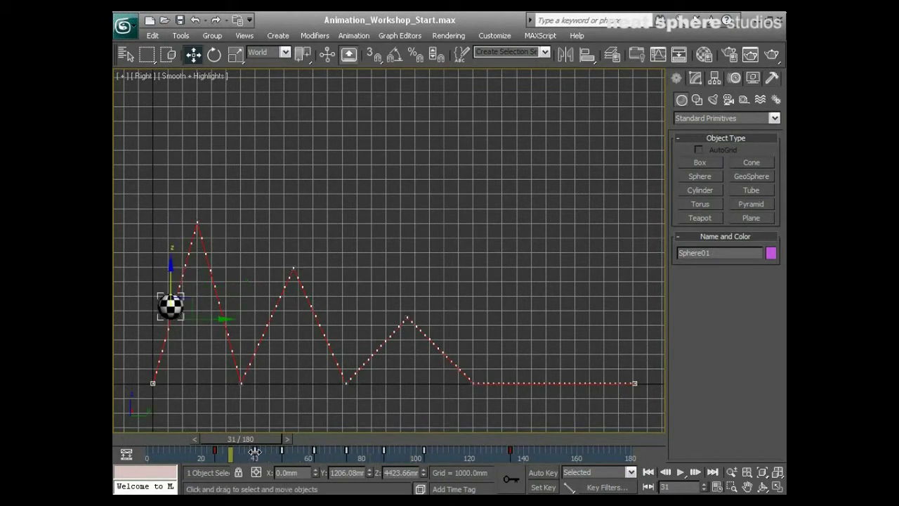
{"action": "left_click_drag", "start_coordinate": [272, 457], "coordinate": [399, 458]}
{"action": "left_click_drag", "start_coordinate": [281, 457], "coordinate": [286, 457]}
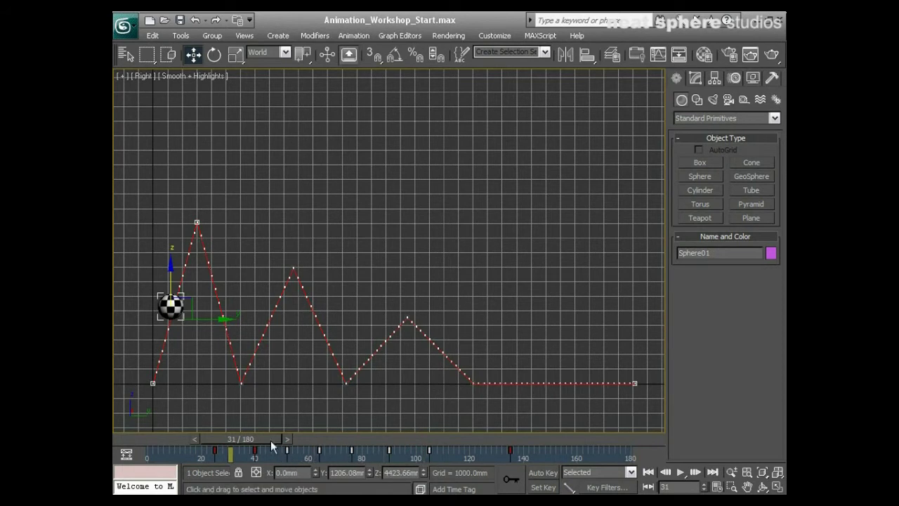
{"action": "left_click", "coordinate": [648, 472]}
{"action": "left_click", "coordinate": [680, 472]}
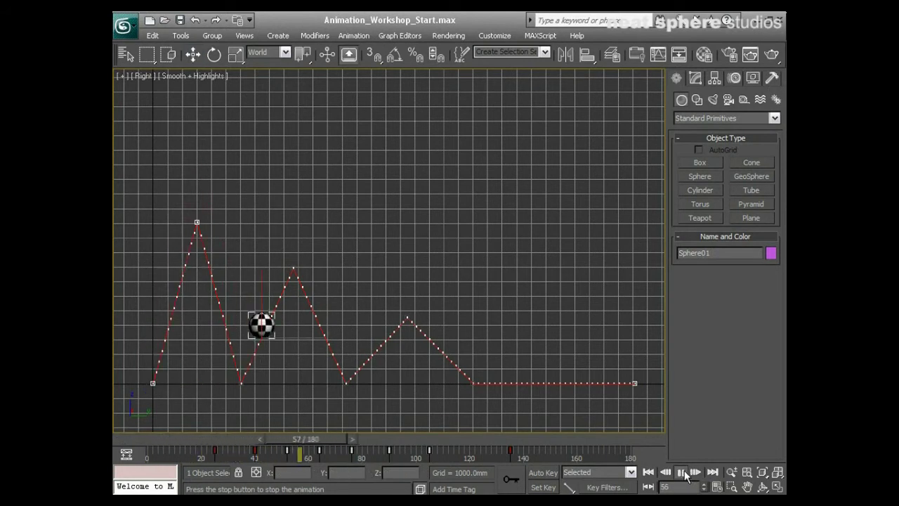
{"action": "left_click", "coordinate": [687, 474]}
Step: Move the keys from the first landing through the third landing back together, starting at about frame 49, and play the animation
{"action": "left_click_drag", "start_coordinate": [288, 455], "coordinate": [278, 455]}
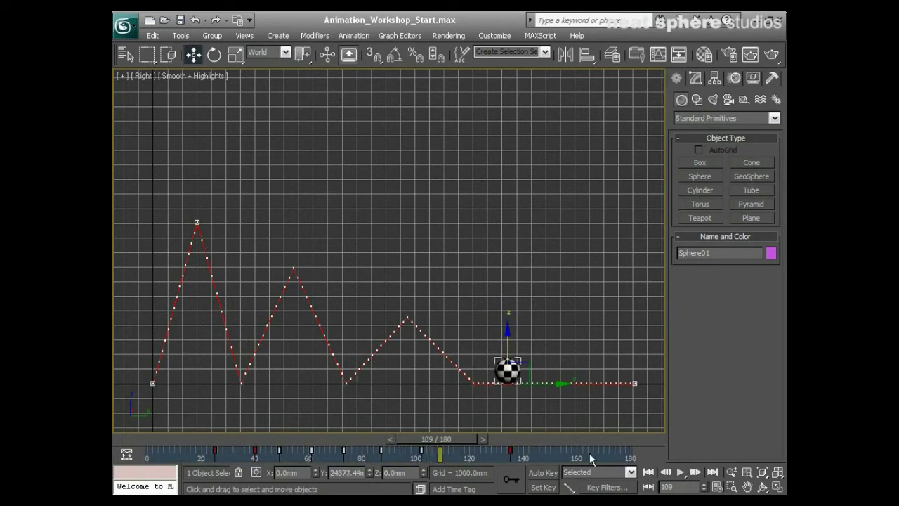
{"action": "left_click", "coordinate": [647, 472]}
{"action": "left_click", "coordinate": [682, 473]}
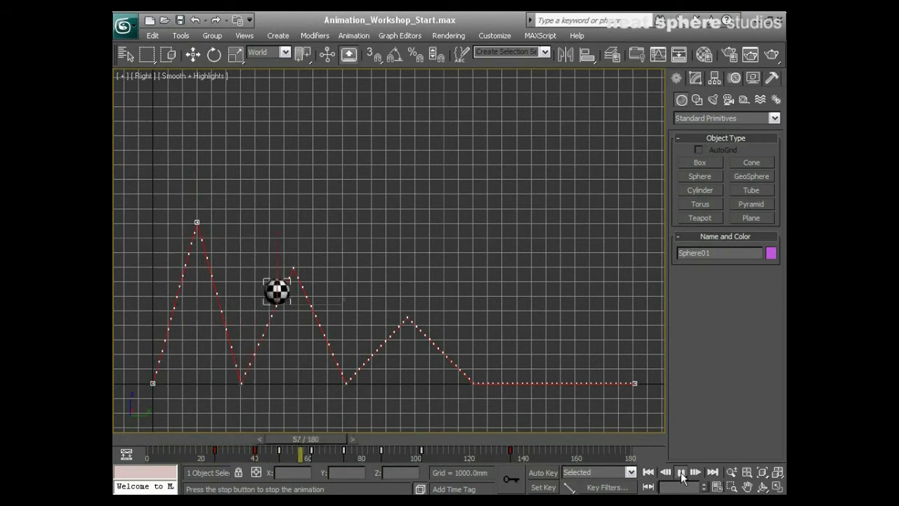
{"action": "left_click", "coordinate": [681, 474]}
Step: Pull the sphere's second landing to about frame 71 along with the third-bounce keys, and preview the timing
{"action": "left_click_drag", "start_coordinate": [348, 439], "coordinate": [307, 438]}
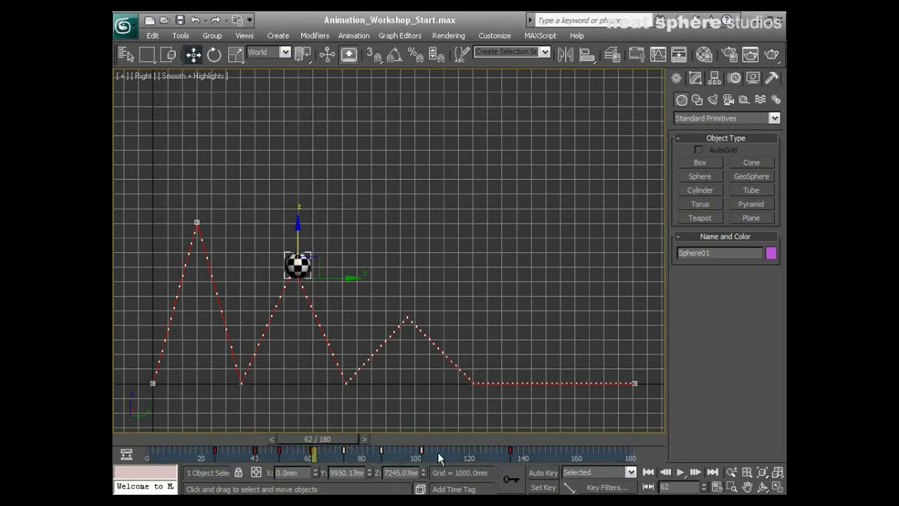
{"action": "left_click_drag", "start_coordinate": [342, 451], "coordinate": [338, 452]}
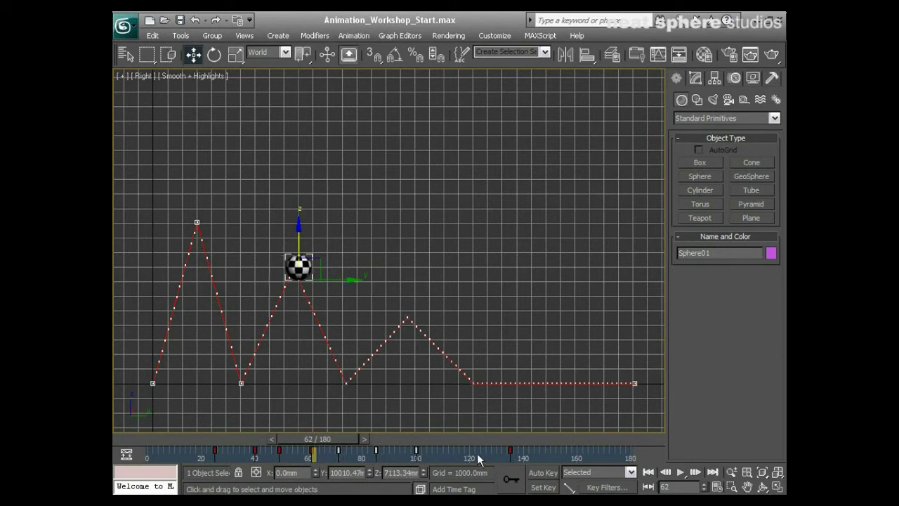
{"action": "left_click", "coordinate": [681, 473]}
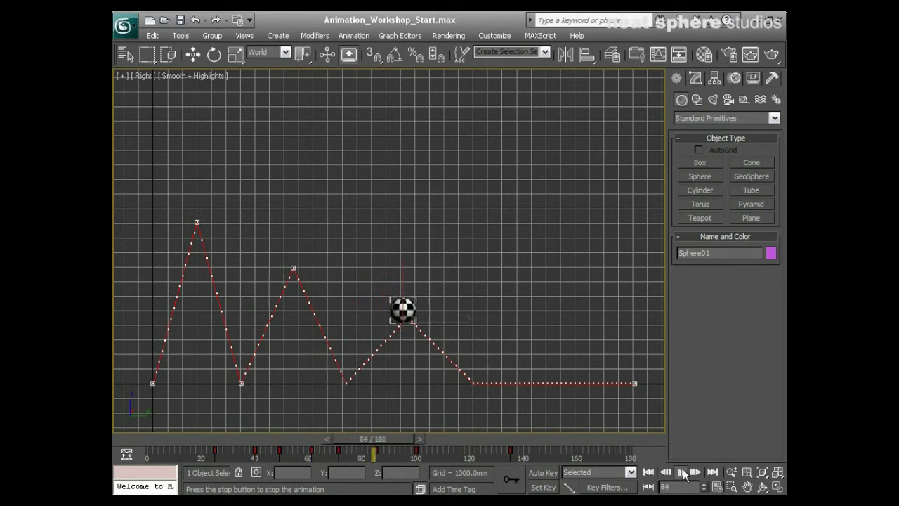
{"action": "left_click", "coordinate": [683, 474]}
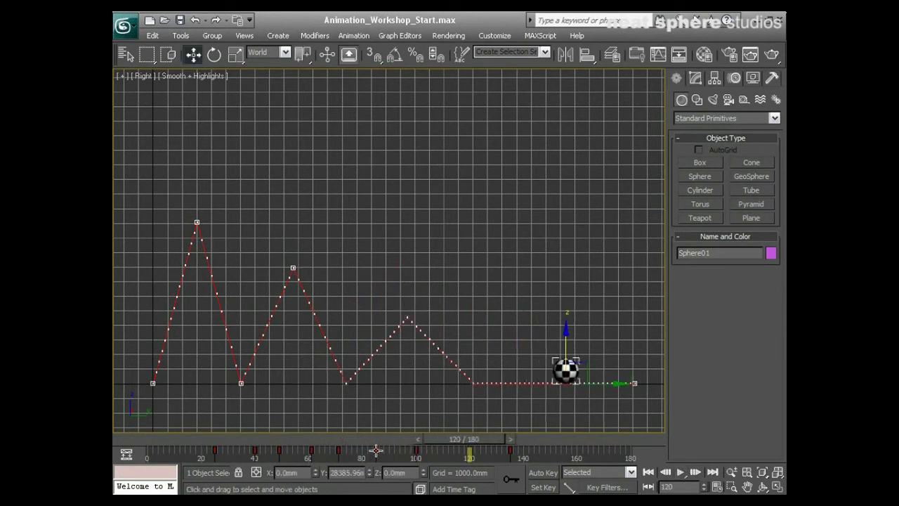
Step: Retime the third bounce with its peak at about frame 82 and its landing at about frame 93, and replay the animation
{"action": "mouse_move", "coordinate": [379, 457]}
{"action": "left_mouse_down"}
{"action": "mouse_move", "coordinate": [367, 457]}
{"action": "mouse_move", "coordinate": [418, 457]}
{"action": "mouse_move", "coordinate": [396, 457]}
{"action": "left_mouse_up"}
{"action": "left_click", "coordinate": [647, 472]}
{"action": "left_click", "coordinate": [680, 472]}
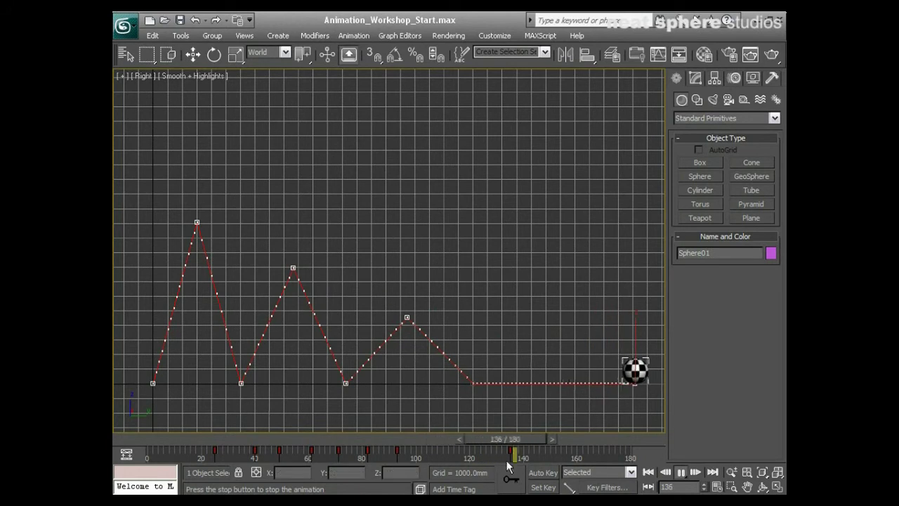
{"action": "left_click", "coordinate": [679, 472]}
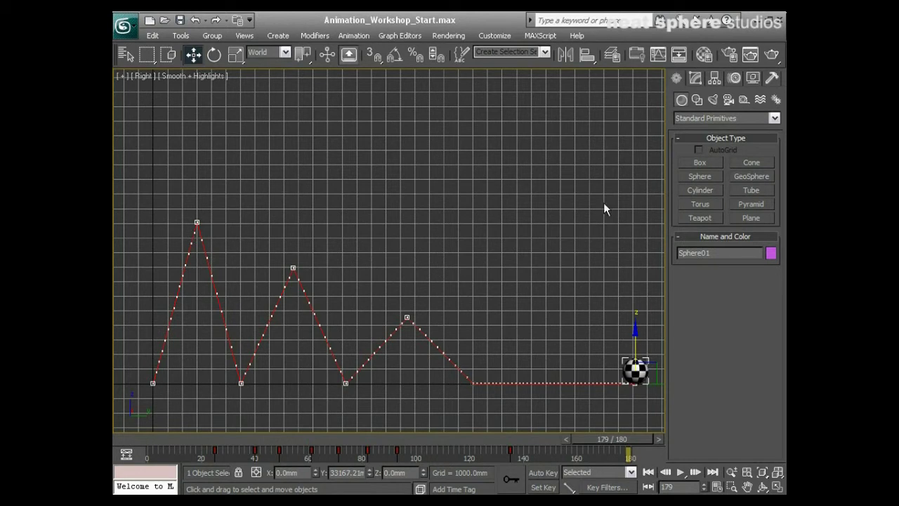
Step: Open the Curve Editor, enlarge it, dock it below the viewport, and fit the trajectory and position curves in view
{"action": "left_click", "coordinate": [656, 56]}
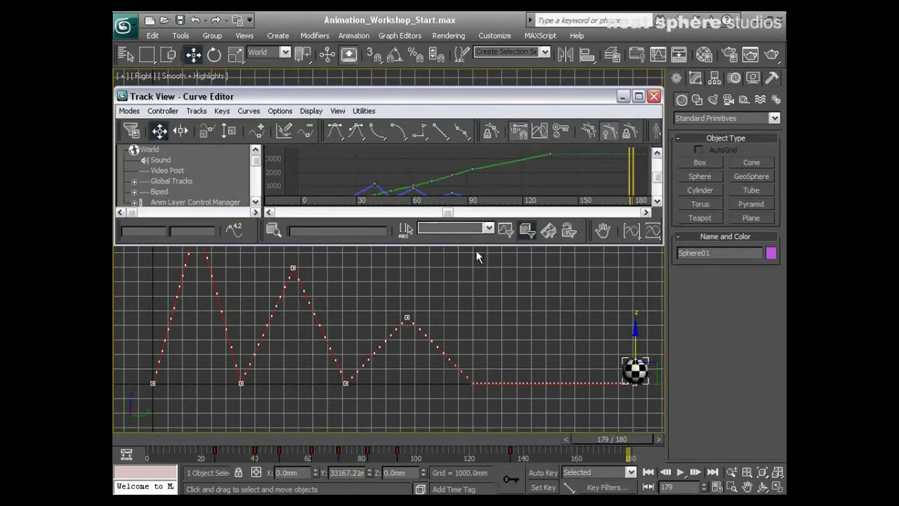
{"action": "left_click_drag", "start_coordinate": [474, 245], "coordinate": [474, 303]}
{"action": "left_click_drag", "start_coordinate": [441, 96], "coordinate": [451, 140]}
{"action": "mouse_move", "coordinate": [308, 139]}
{"action": "left_mouse_down"}
{"action": "mouse_move", "coordinate": [405, 140]}
{"action": "mouse_move", "coordinate": [298, 155]}
{"action": "mouse_move", "coordinate": [308, 156]}
{"action": "left_mouse_up"}
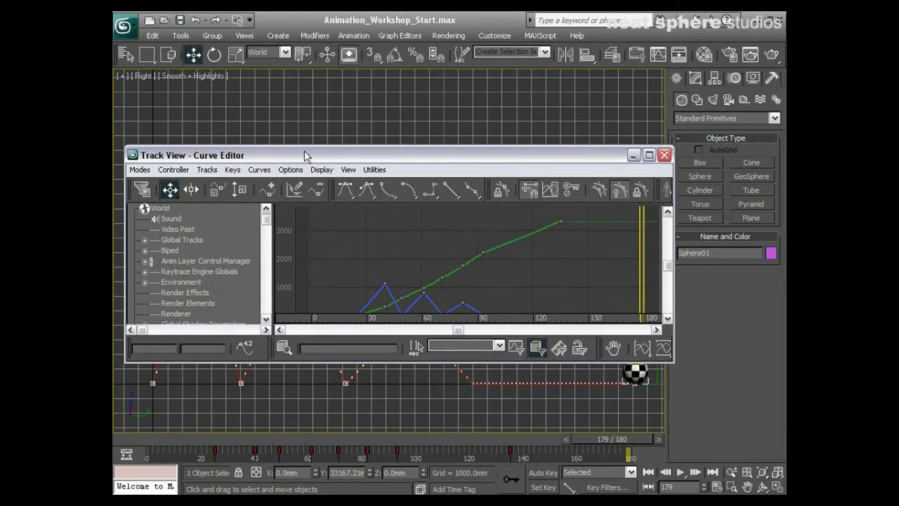
{"action": "right_click", "coordinate": [332, 153]}
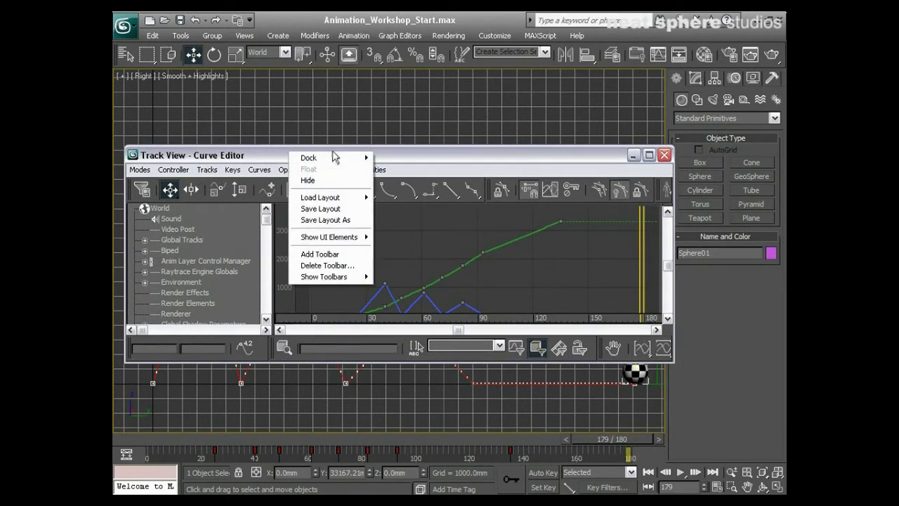
{"action": "mouse_move", "coordinate": [309, 161]}
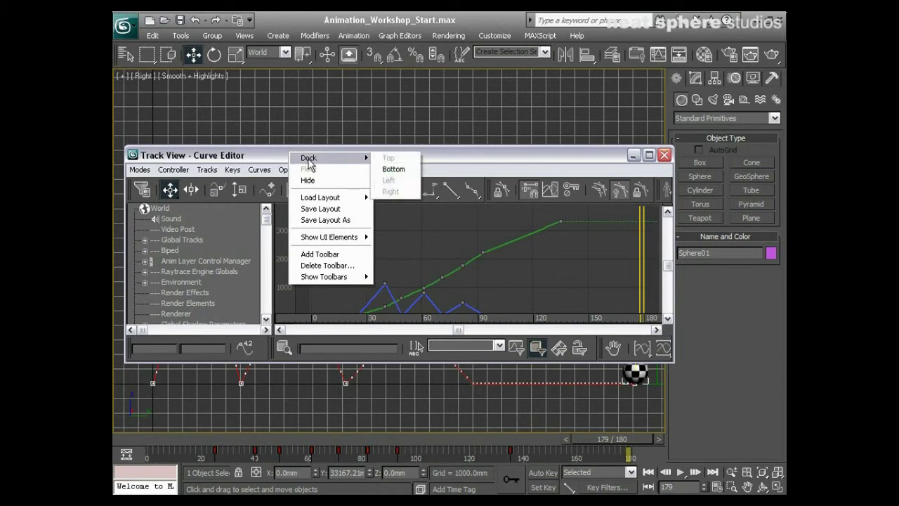
{"action": "left_click", "coordinate": [390, 170]}
{"action": "middle_click_drag", "start_coordinate": [390, 177], "coordinate": [372, 149]}
{"action": "scroll", "coordinate": [381, 131], "scroll_direction": "down", "scroll_amount": 2}
{"action": "left_click", "coordinate": [731, 472]}
{"action": "left_click_drag", "start_coordinate": [504, 213], "coordinate": [503, 204]}
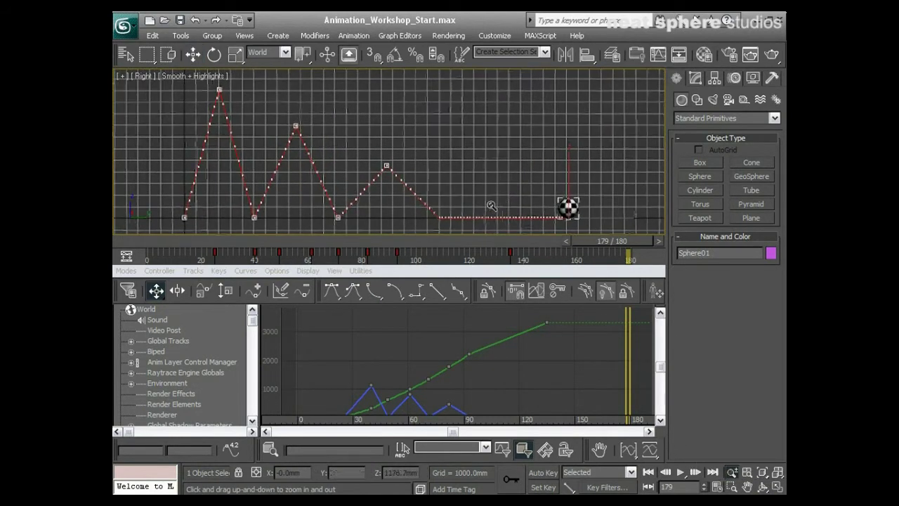
{"action": "mouse_move", "coordinate": [660, 366]}
{"action": "left_mouse_down"}
{"action": "mouse_move", "coordinate": [660, 395]}
{"action": "mouse_move", "coordinate": [661, 375]}
{"action": "left_mouse_up"}
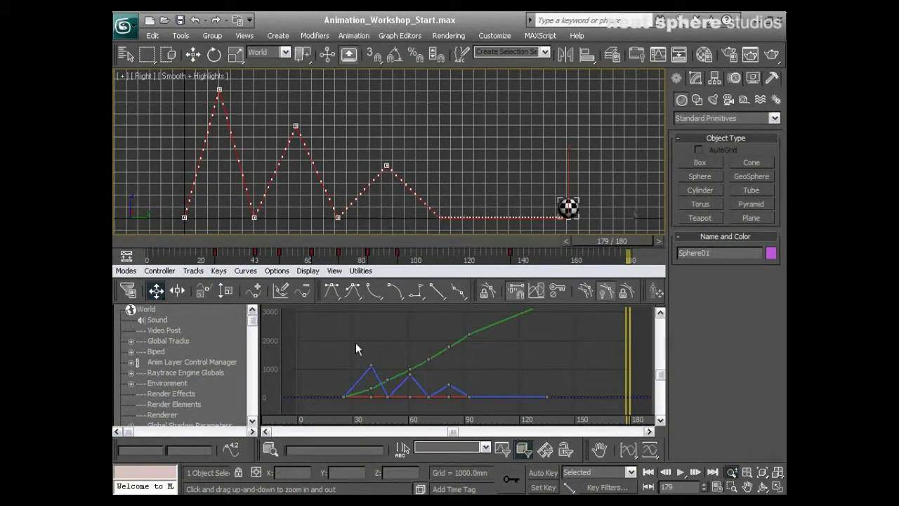
Step: Filter the Curve Editor to show only selected objects, with the Visible Objects restriction turned off
{"action": "left_click", "coordinate": [129, 291]}
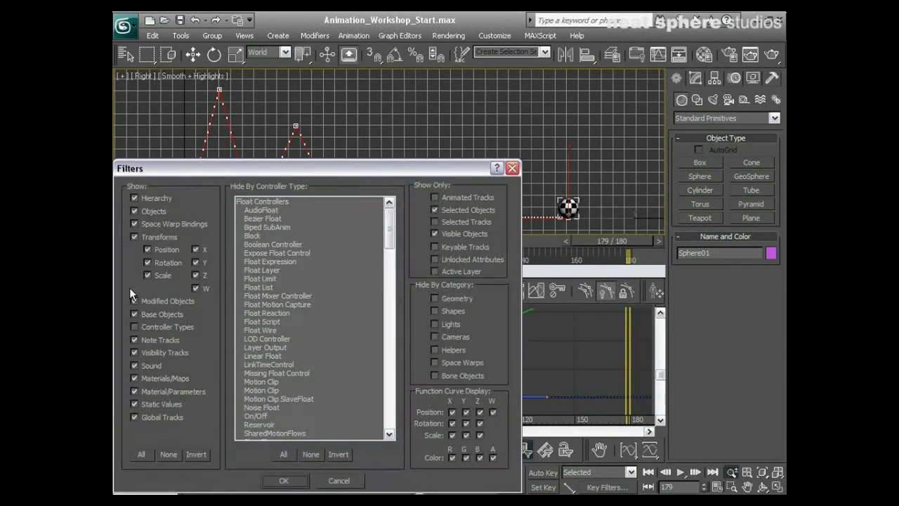
{"action": "left_click_drag", "start_coordinate": [265, 168], "coordinate": [337, 127]}
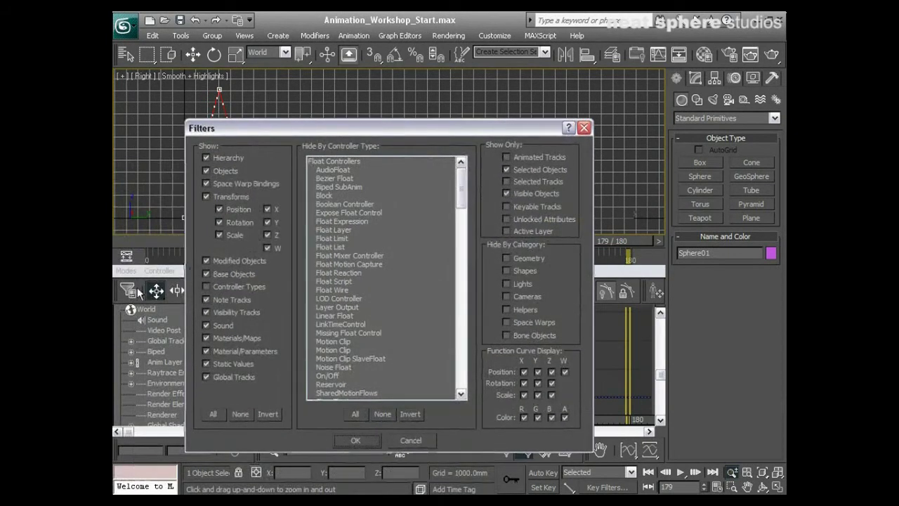
{"action": "left_click", "coordinate": [506, 194]}
{"action": "left_click", "coordinate": [507, 169]}
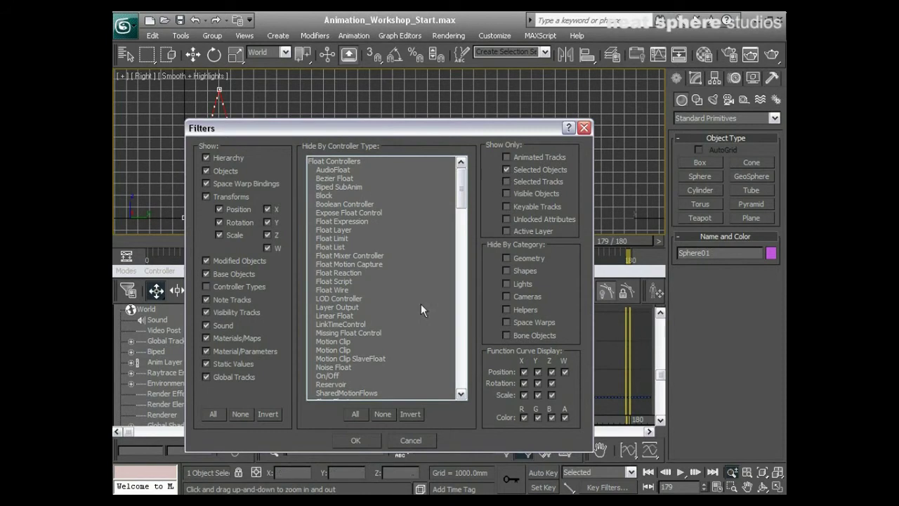
{"action": "left_click", "coordinate": [356, 436]}
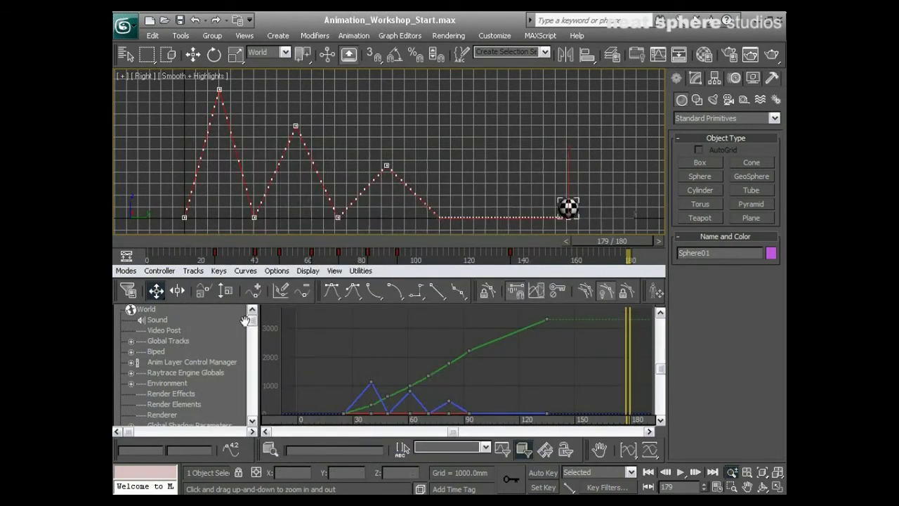
Step: Locate Sphere01's transform tracks in the Curve Editor and look through its position and rotation curves
{"action": "left_click_drag", "start_coordinate": [252, 323], "coordinate": [254, 357]}
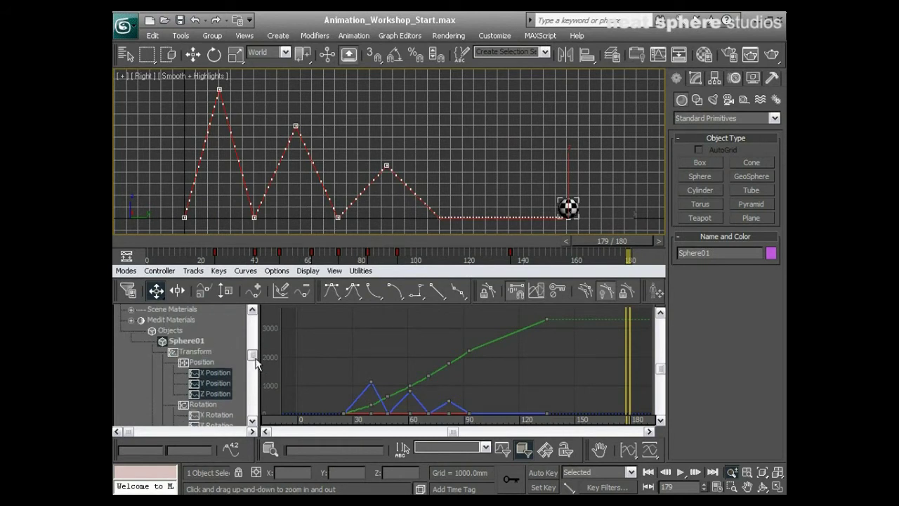
{"action": "left_click", "coordinate": [205, 373]}
{"action": "left_click", "coordinate": [199, 355]}
{"action": "left_click", "coordinate": [202, 361]}
{"action": "left_click", "coordinate": [203, 405]}
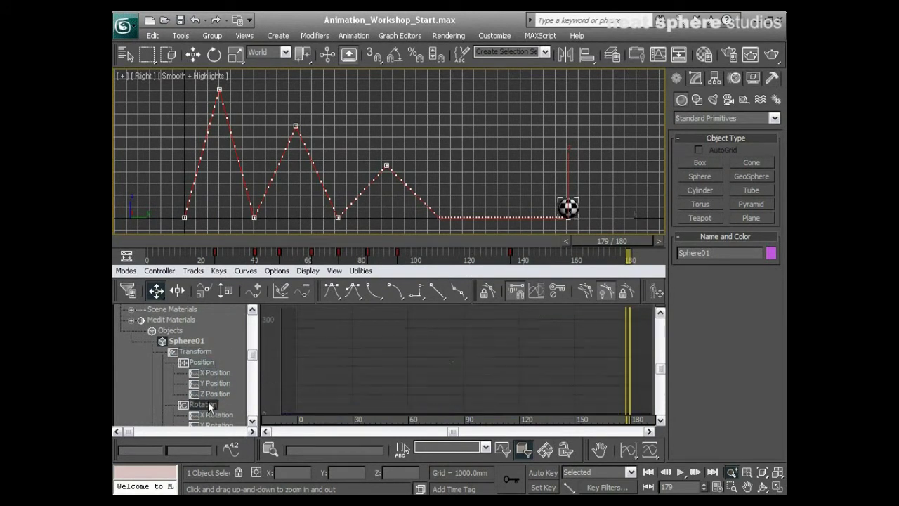
{"action": "scroll", "coordinate": [214, 396], "scroll_direction": "down", "scroll_amount": 3}
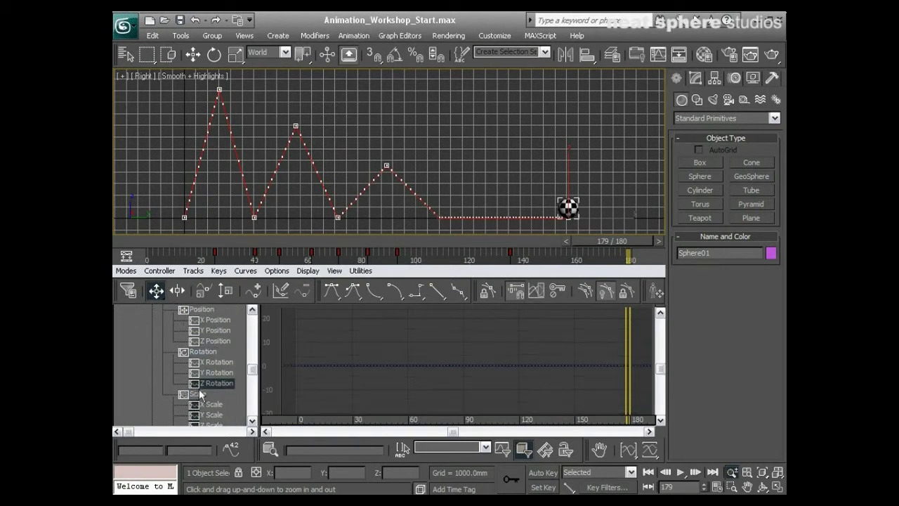
{"action": "scroll", "coordinate": [253, 372], "scroll_direction": "up", "scroll_amount": 1}
Step: Examine the sphere's X, Y and Z Position curves one by one, and fit the Z curve's horizontal extents
{"action": "left_click", "coordinate": [203, 341]}
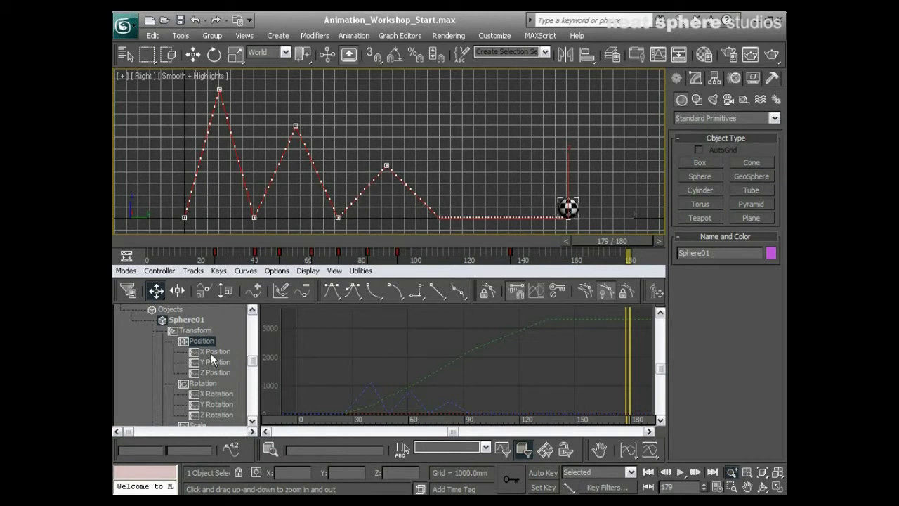
{"action": "left_click", "coordinate": [211, 352]}
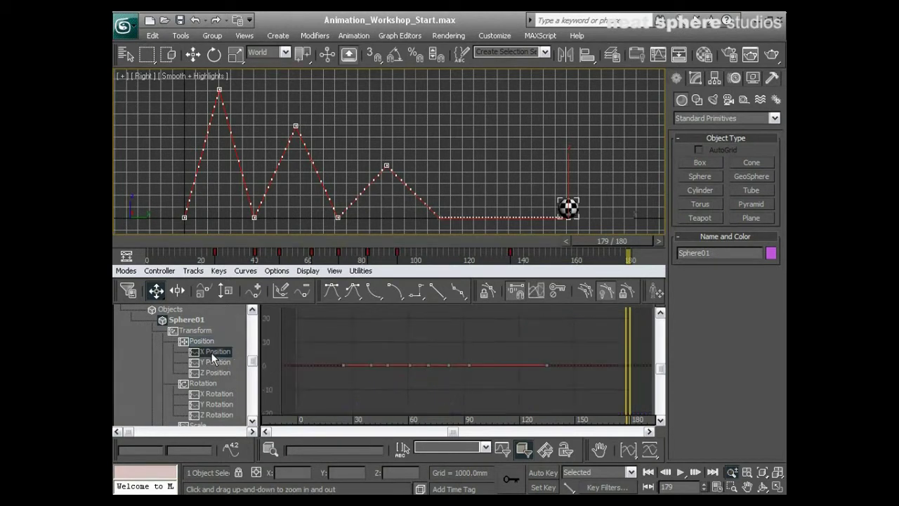
{"action": "left_click", "coordinate": [215, 362]}
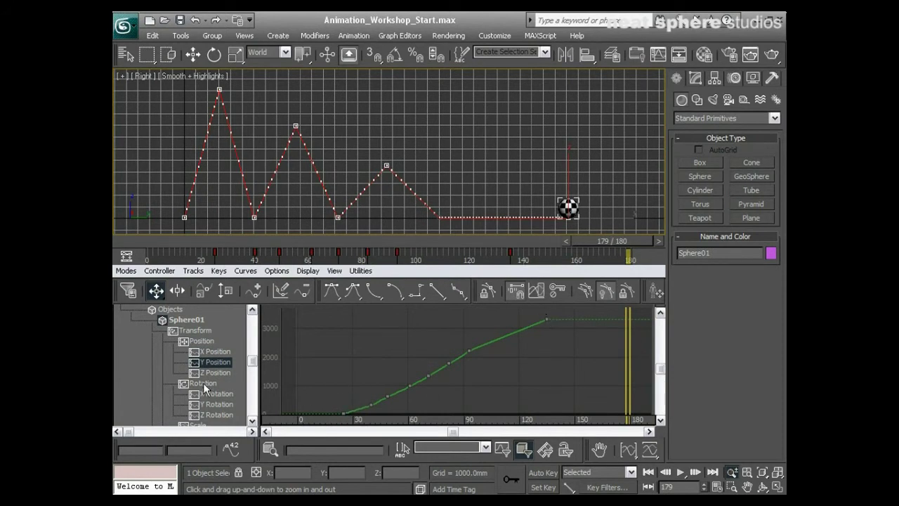
{"action": "left_click", "coordinate": [210, 372]}
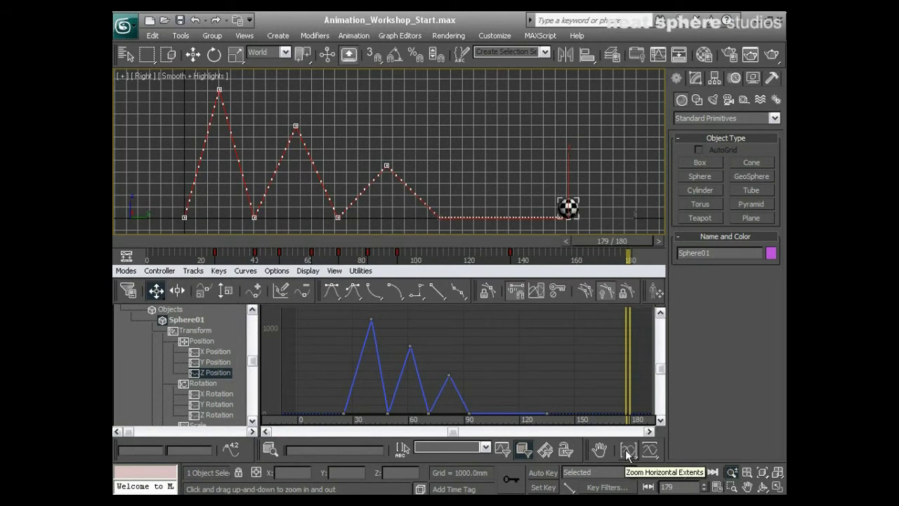
{"action": "left_click", "coordinate": [627, 454]}
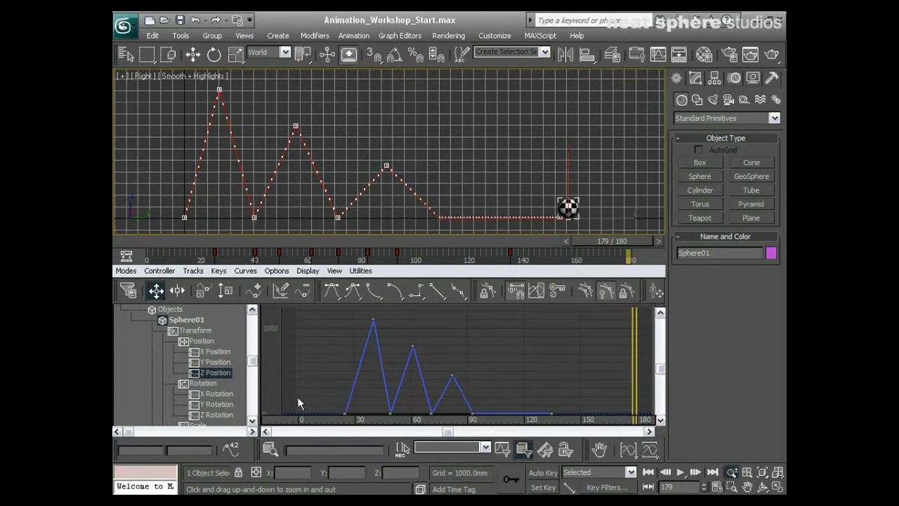
Step: Compare the sphere's Y and Z Position curves together, and view the Z, Y and X curves separately
{"action": "left_click", "coordinate": [216, 351], "text": "ctrl"}
{"action": "left_click", "coordinate": [218, 363], "text": "ctrl"}
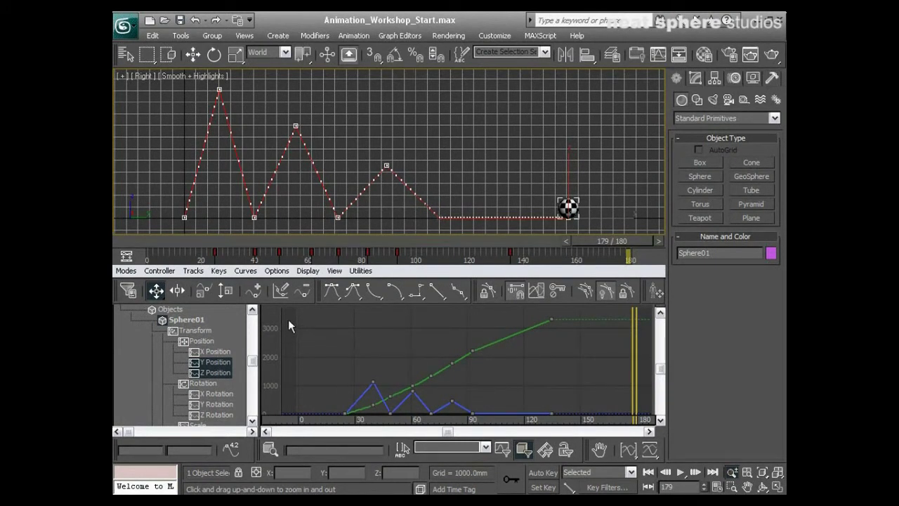
{"action": "left_click", "coordinate": [215, 362]}
{"action": "left_click", "coordinate": [224, 373]}
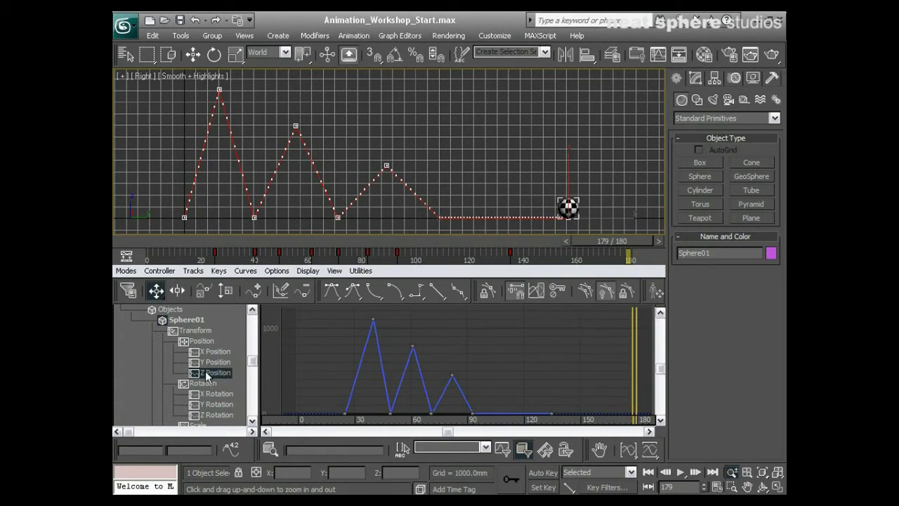
{"action": "left_click", "coordinate": [212, 363]}
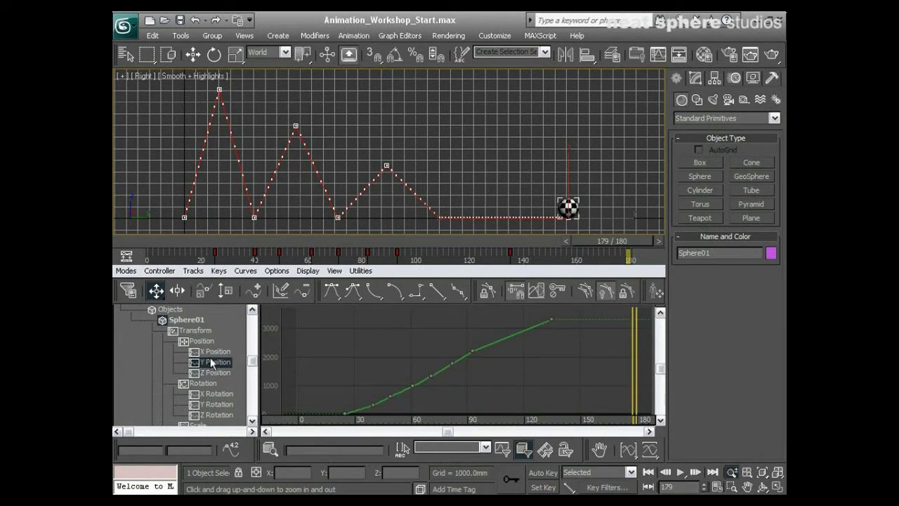
{"action": "left_click", "coordinate": [211, 352]}
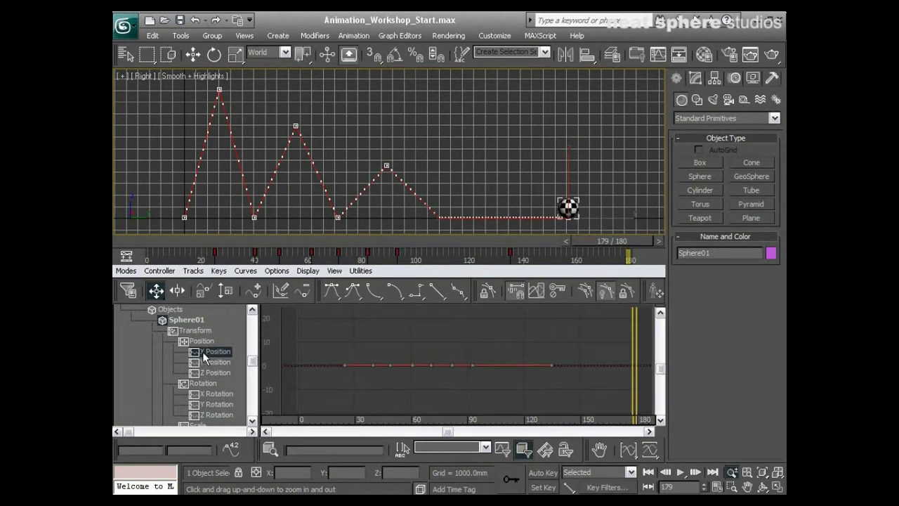
Step: Check the sphere's X, Y and Z Rotation tracks, and display its Z Position curve
{"action": "left_click", "coordinate": [215, 405]}
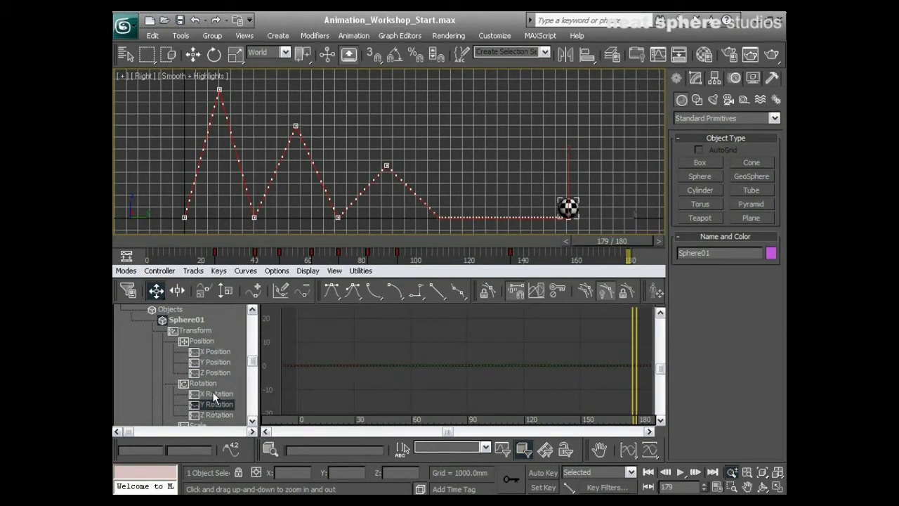
{"action": "left_click", "coordinate": [215, 394]}
{"action": "left_click", "coordinate": [216, 405]}
{"action": "left_click", "coordinate": [217, 394]}
{"action": "left_click", "coordinate": [216, 414]}
{"action": "left_click", "coordinate": [215, 372]}
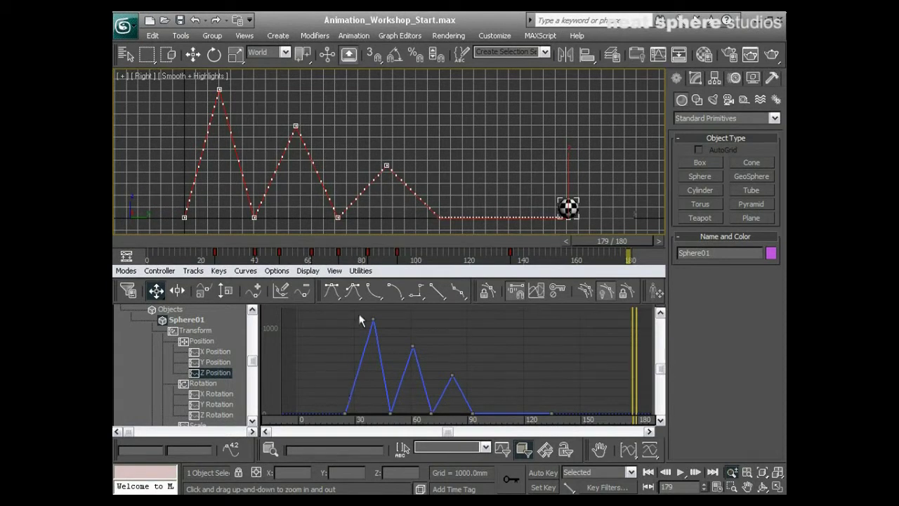
Step: Give the three peak keys of the sphere's Z Position curve slow tangents so the bounce tops become rounded arcs
{"action": "left_click_drag", "start_coordinate": [399, 334], "coordinate": [463, 403]}
{"action": "left_click", "coordinate": [394, 295]}
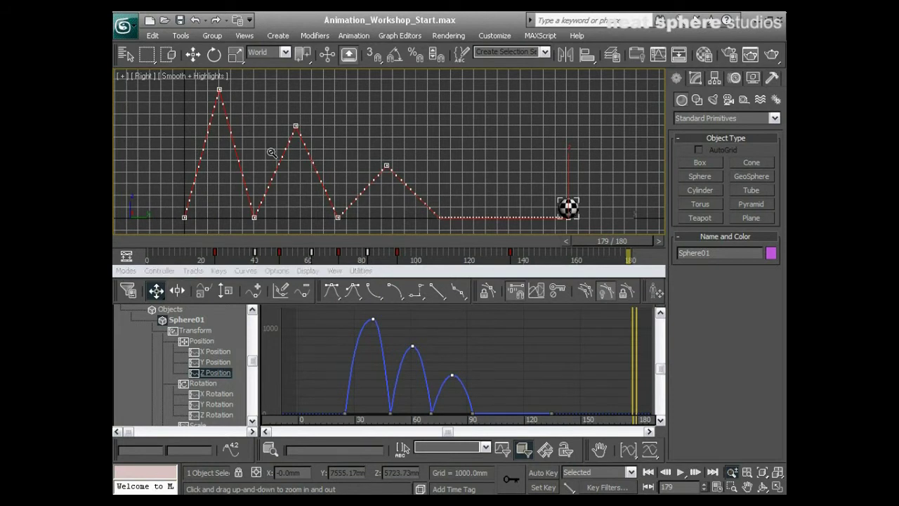
{"action": "middle_click_drag", "start_coordinate": [271, 152], "coordinate": [274, 151]}
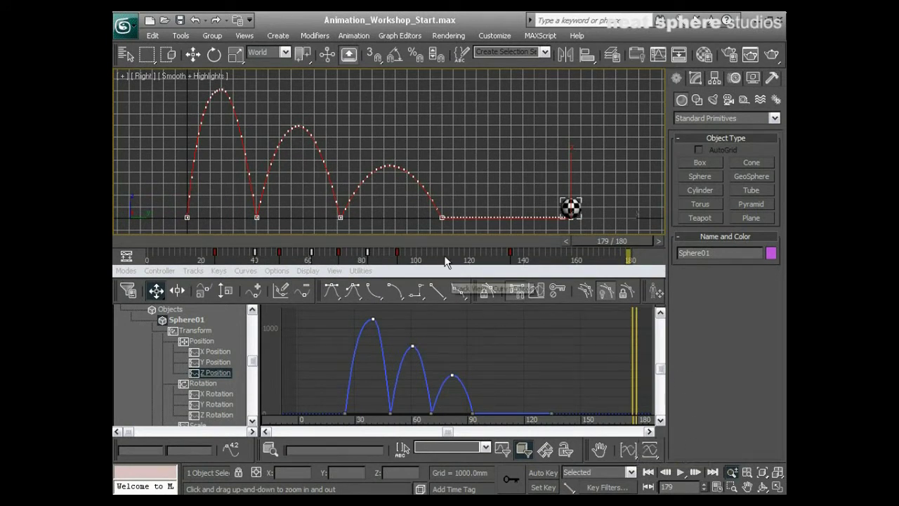
Step: Play the bounce animation from the first frame, stop it and return to frame 0
{"action": "left_click", "coordinate": [647, 472]}
{"action": "left_click", "coordinate": [680, 473]}
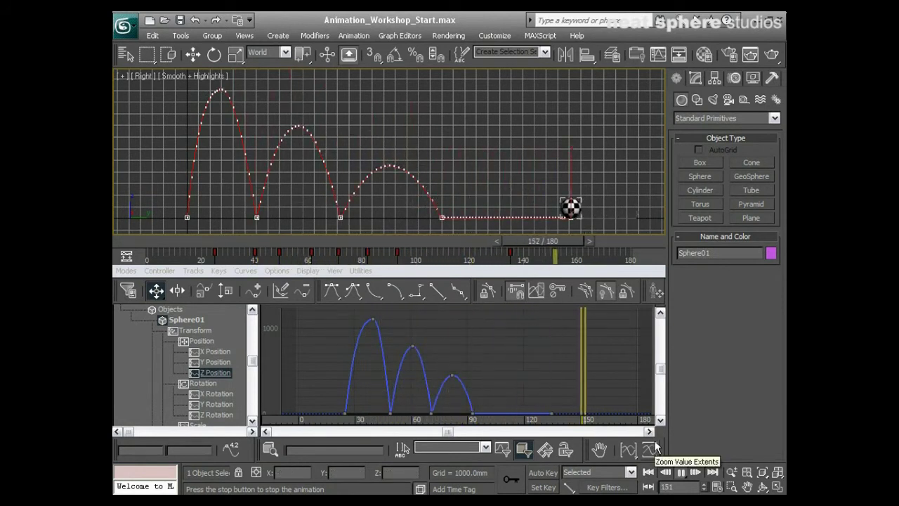
{"action": "left_click", "coordinate": [680, 475]}
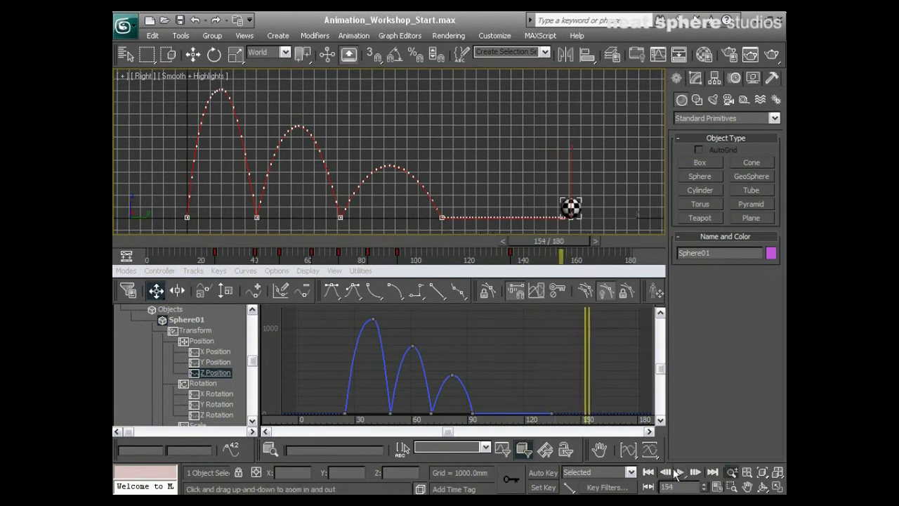
{"action": "left_click", "coordinate": [647, 472]}
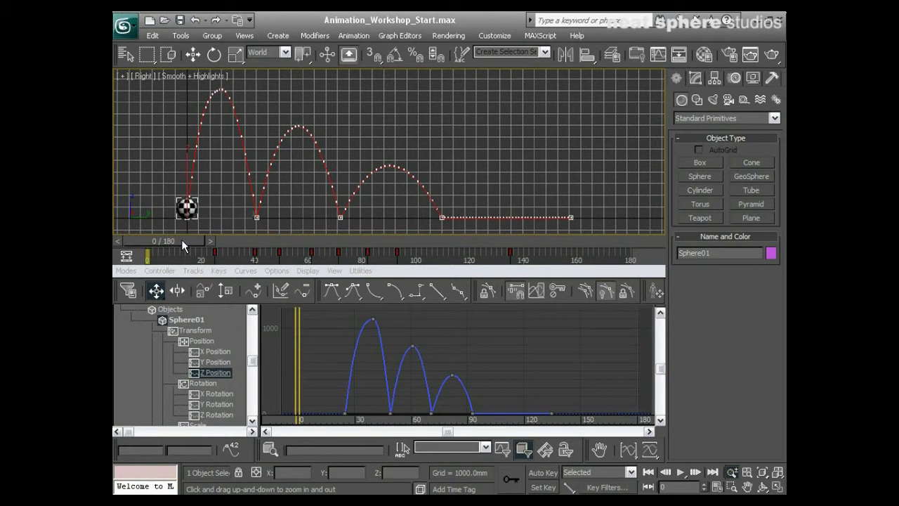
Step: Turn on Auto Key at frame 20 and open exact scale entry for the sphere with the World coordinate system
{"action": "left_click_drag", "start_coordinate": [160, 245], "coordinate": [213, 247]}
{"action": "key", "text": "alt+z"}
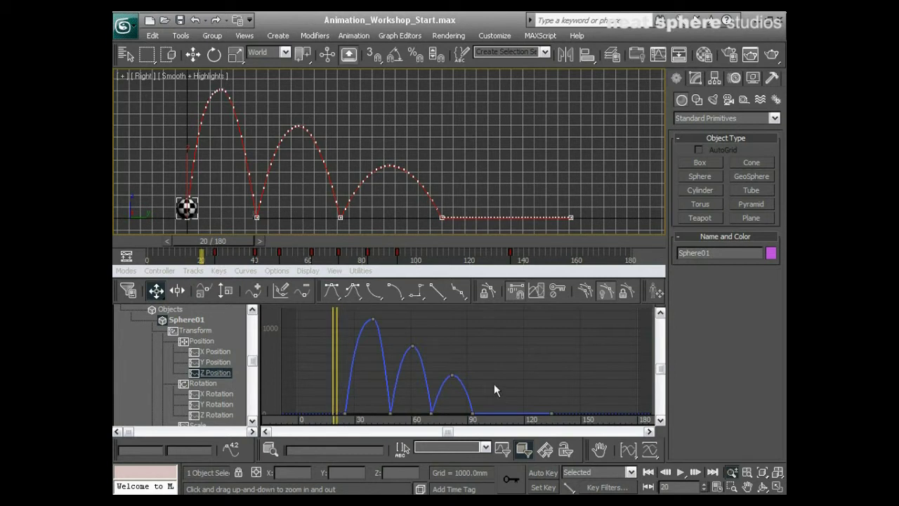
{"action": "left_click", "coordinate": [544, 473]}
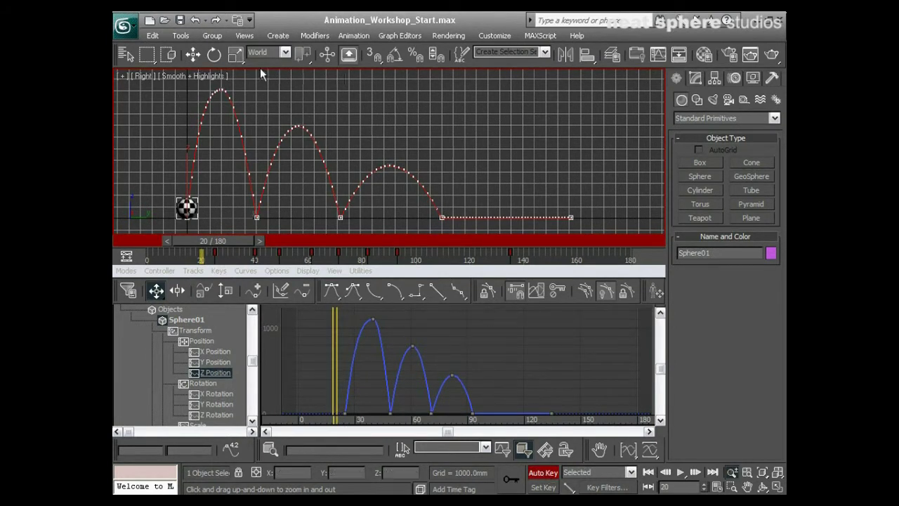
{"action": "left_click", "coordinate": [235, 56]}
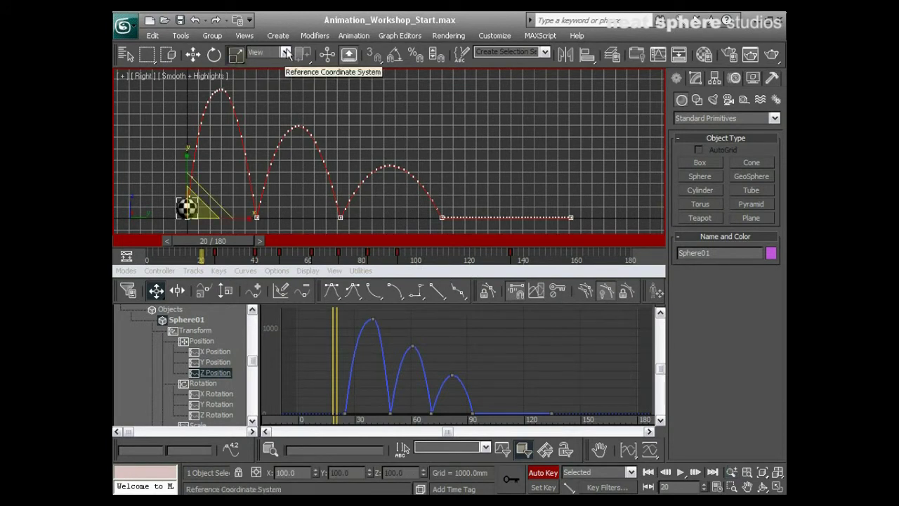
{"action": "left_click", "coordinate": [271, 54]}
{"action": "left_click", "coordinate": [256, 81]}
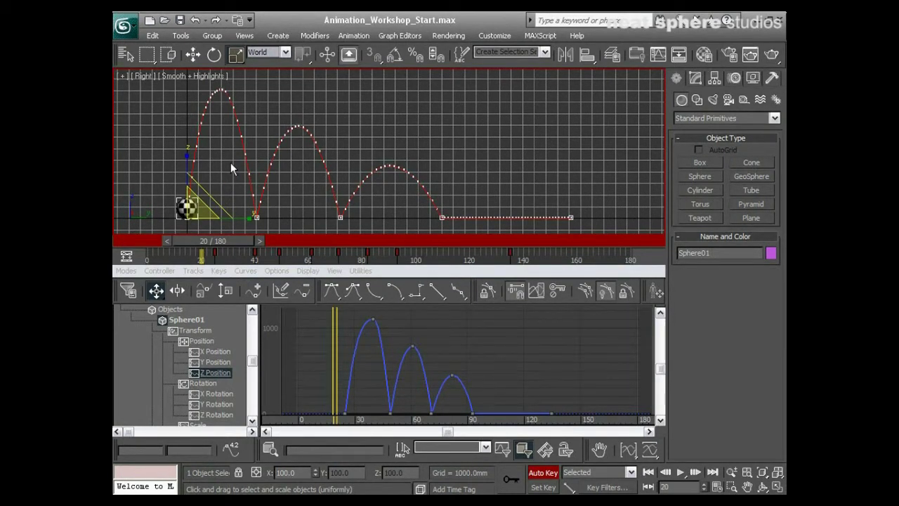
{"action": "right_click", "coordinate": [235, 56]}
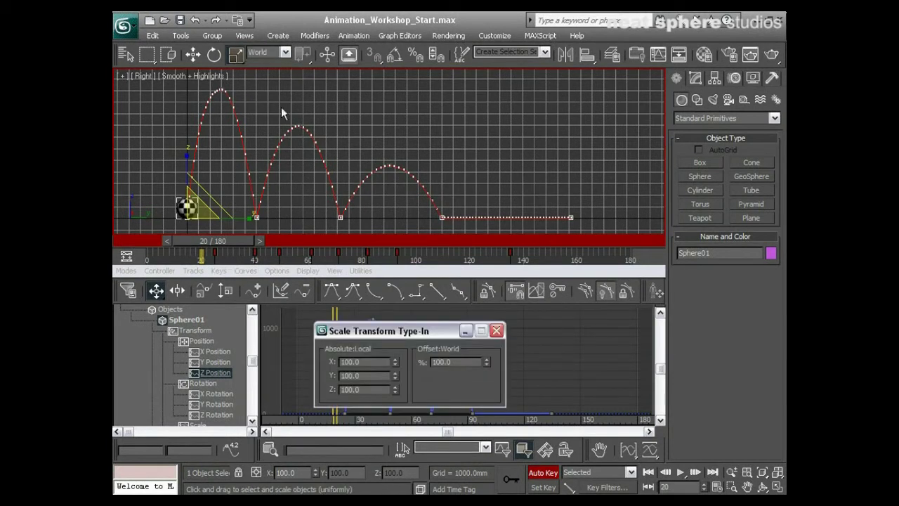
{"action": "left_click_drag", "start_coordinate": [368, 336], "coordinate": [363, 308]}
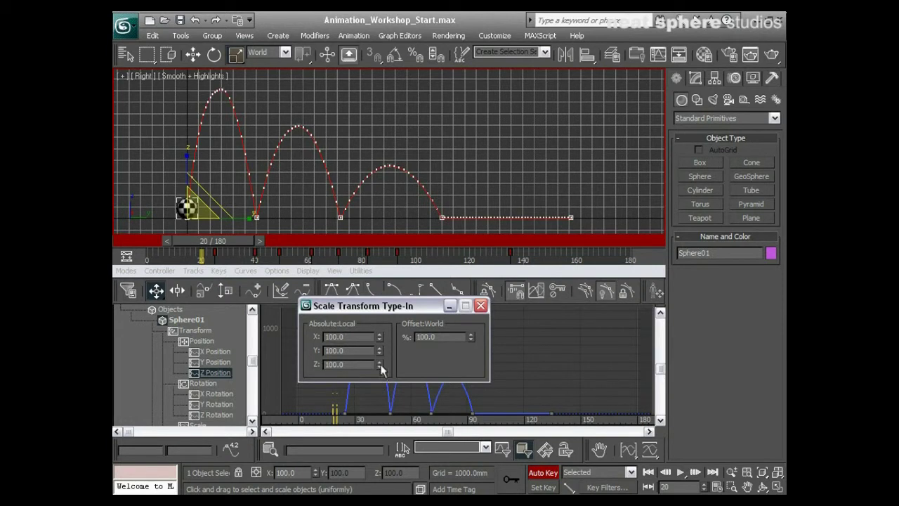
Step: Squash the sphere at frame 20 by setting its local scale to 150 in X and Y and 50 in Z
{"action": "left_click_drag", "start_coordinate": [380, 370], "coordinate": [391, 166]}
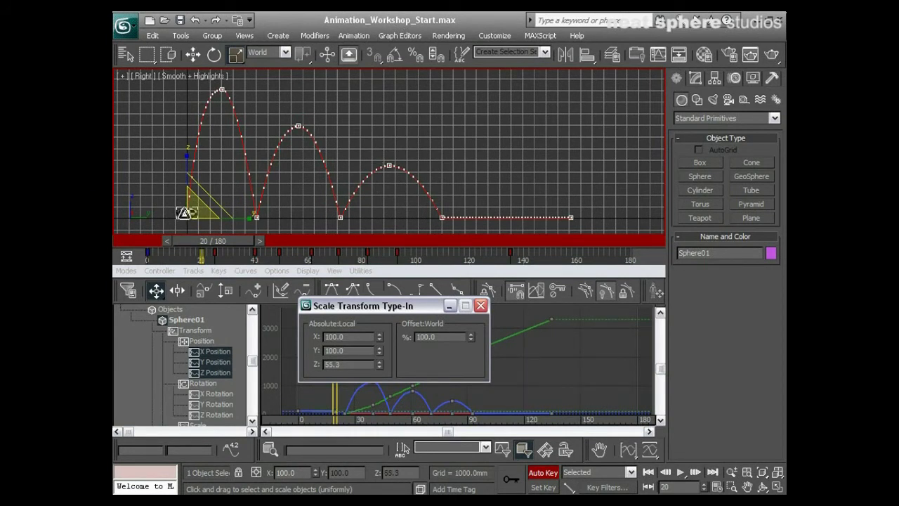
{"action": "left_click_drag", "start_coordinate": [342, 366], "coordinate": [329, 365]}
{"action": "type", "text": "0"}
{"action": "key", "text": "shift+Tab"}
{"action": "type", "text": "100.1"}
{"action": "middle_click_drag", "start_coordinate": [181, 211], "coordinate": [219, 197]}
{"action": "scroll", "coordinate": [219, 196], "scroll_direction": "up", "scroll_amount": 2}
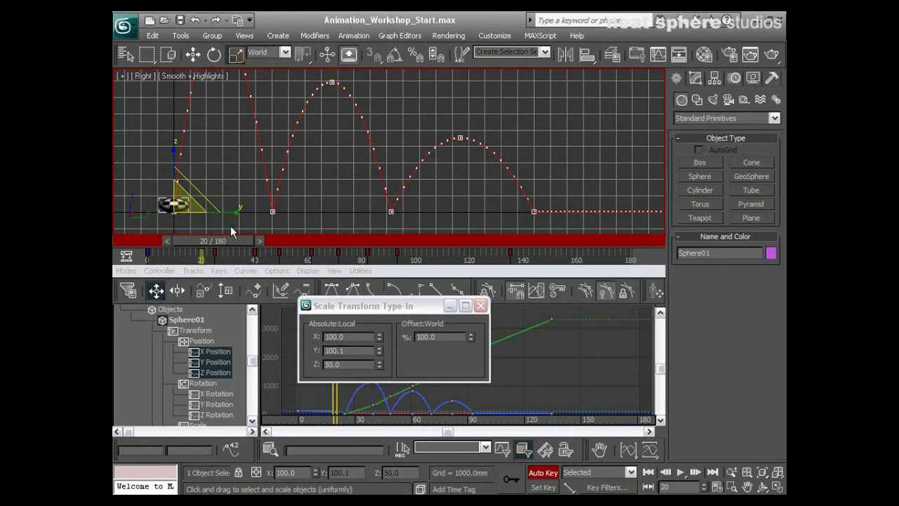
{"action": "double_click", "coordinate": [348, 350]}
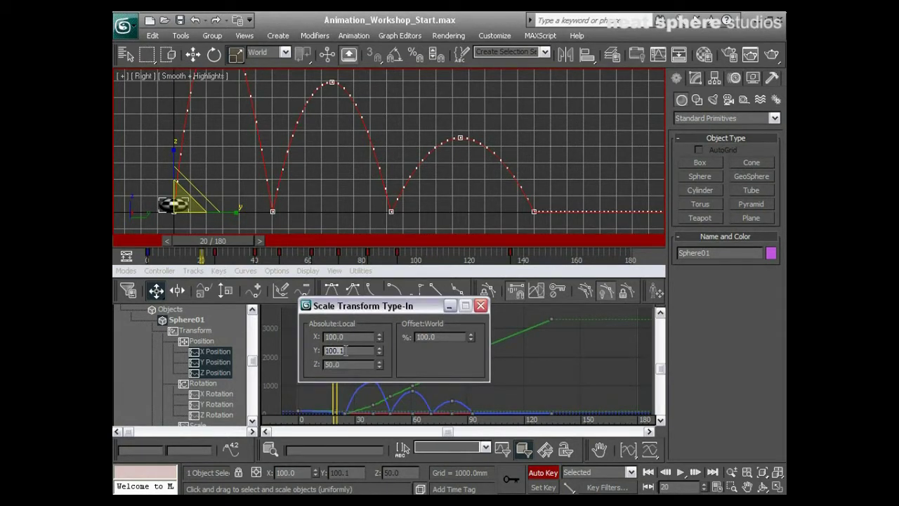
{"action": "type", "text": "150"}
{"action": "double_click", "coordinate": [347, 336]}
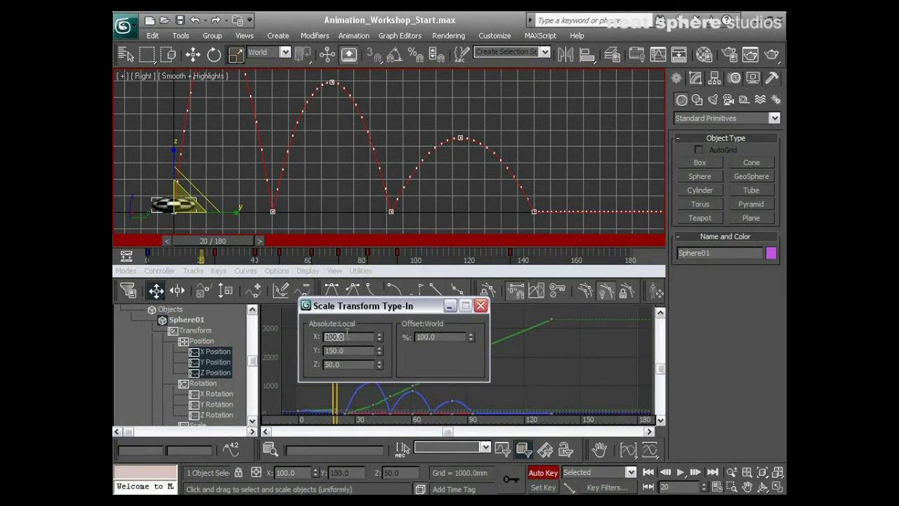
{"action": "type", "text": "150"}
{"action": "key", "text": "Return"}
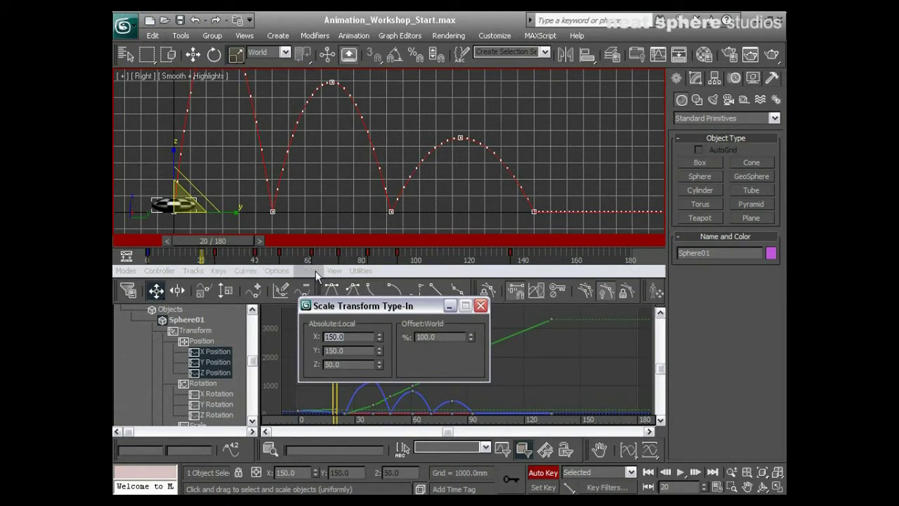
{"action": "left_click", "coordinate": [480, 306]}
Step: Examine the squashed sphere at frame 25 and its bounce trajectory in the Right view
{"action": "mouse_move", "coordinate": [242, 245]}
{"action": "left_mouse_down"}
{"action": "mouse_move", "coordinate": [195, 240]}
{"action": "mouse_move", "coordinate": [260, 243]}
{"action": "left_mouse_up"}
{"action": "key", "text": "r"}
{"action": "middle_click_drag", "start_coordinate": [246, 89], "coordinate": [256, 137]}
{"action": "scroll", "coordinate": [254, 139], "scroll_direction": "down", "scroll_amount": 2}
{"action": "scroll", "coordinate": [254, 122], "scroll_direction": "up", "scroll_amount": 2}
{"action": "scroll", "coordinate": [254, 136], "scroll_direction": "down", "scroll_amount": 2}
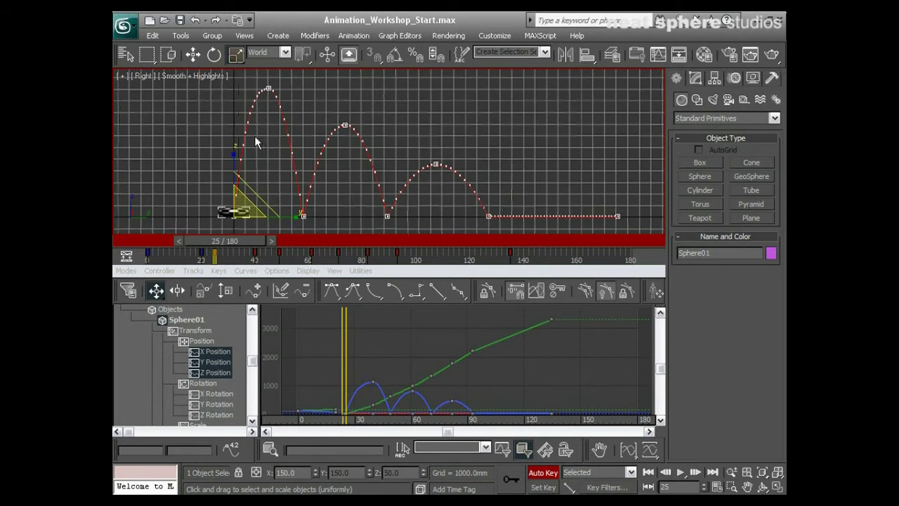
{"action": "left_click", "coordinate": [731, 472]}
{"action": "left_click_drag", "start_coordinate": [347, 222], "coordinate": [349, 205]}
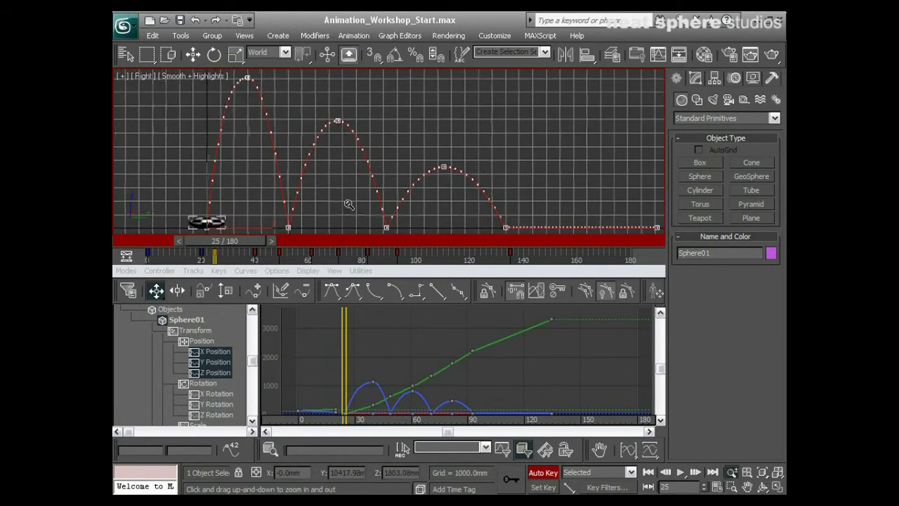
{"action": "right_click", "coordinate": [349, 205]}
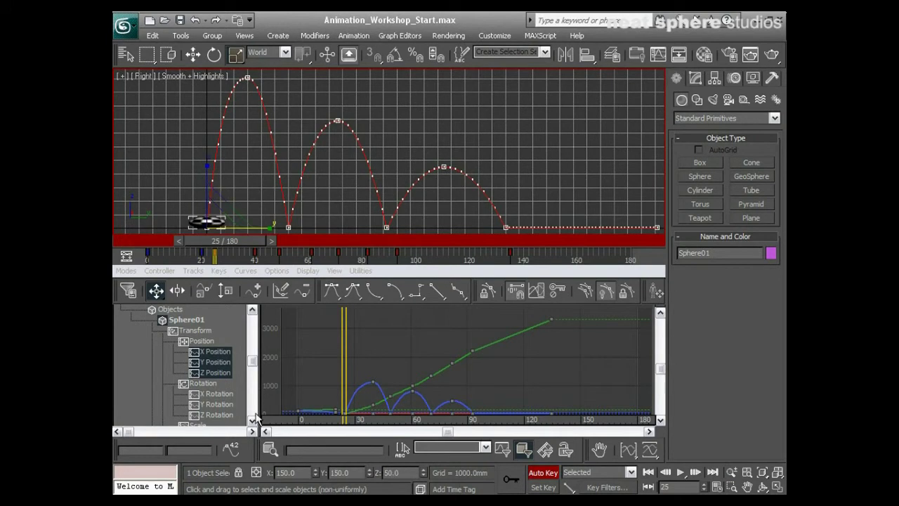
Step: Stretch the sphere at frame 30 with local scale 50 in X and Y and 150 in Z, and scrub through the take-off from frame 0
{"action": "left_click_drag", "start_coordinate": [221, 243], "coordinate": [242, 245]}
{"action": "key", "text": "r"}
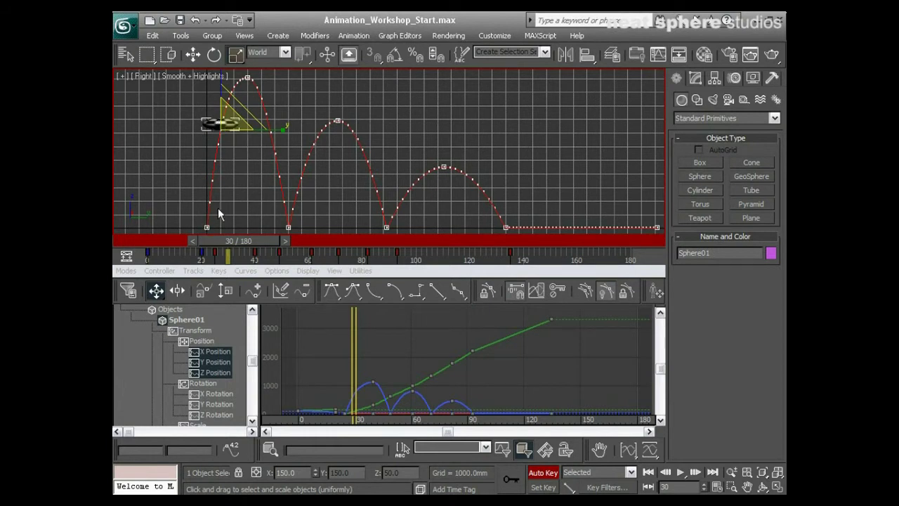
{"action": "right_click", "coordinate": [240, 58]}
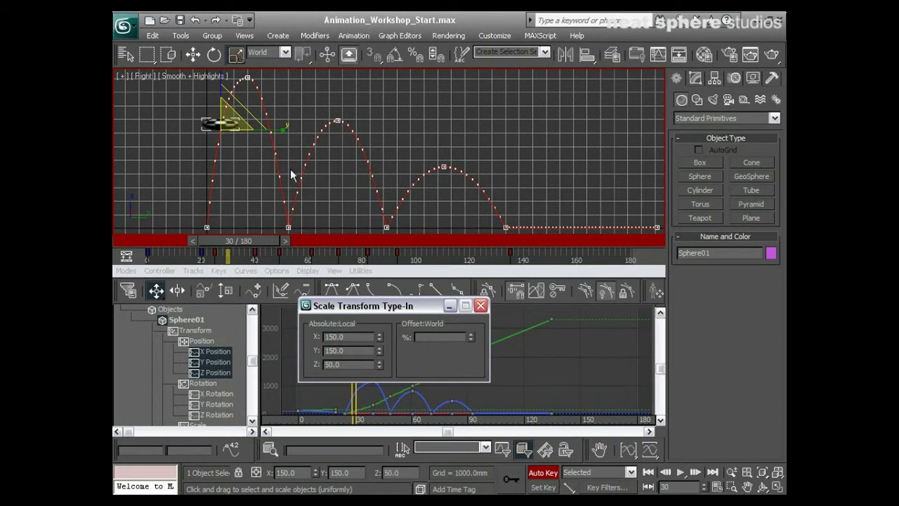
{"action": "left_click_drag", "start_coordinate": [382, 310], "coordinate": [259, 250]}
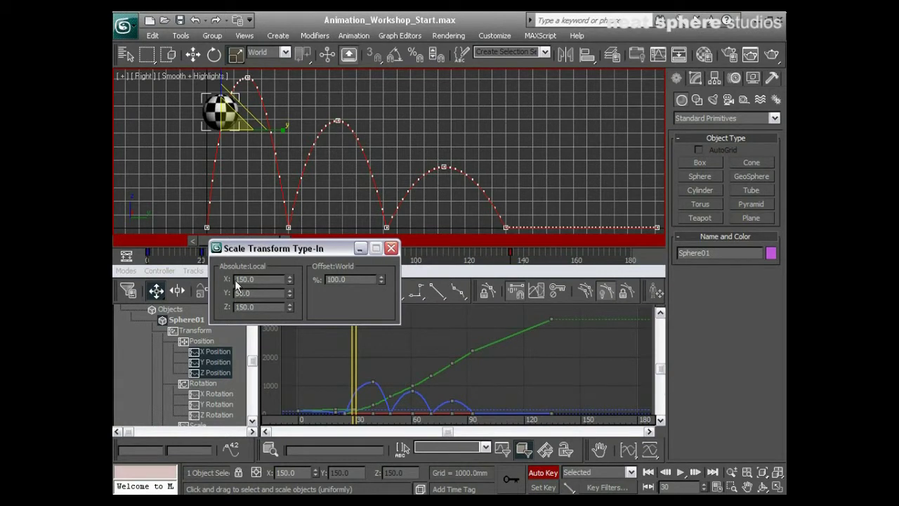
{"action": "key", "text": "Return"}
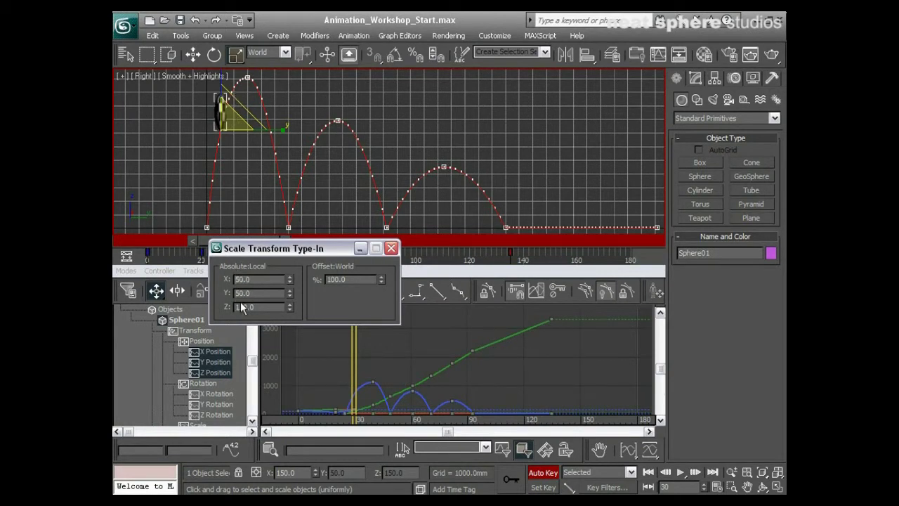
{"action": "key", "text": "Return"}
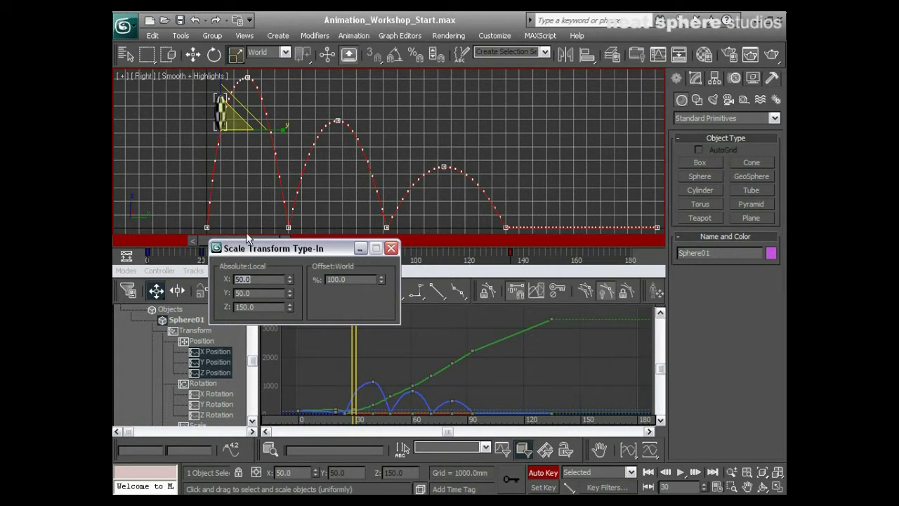
{"action": "left_click_drag", "start_coordinate": [281, 248], "coordinate": [391, 311]}
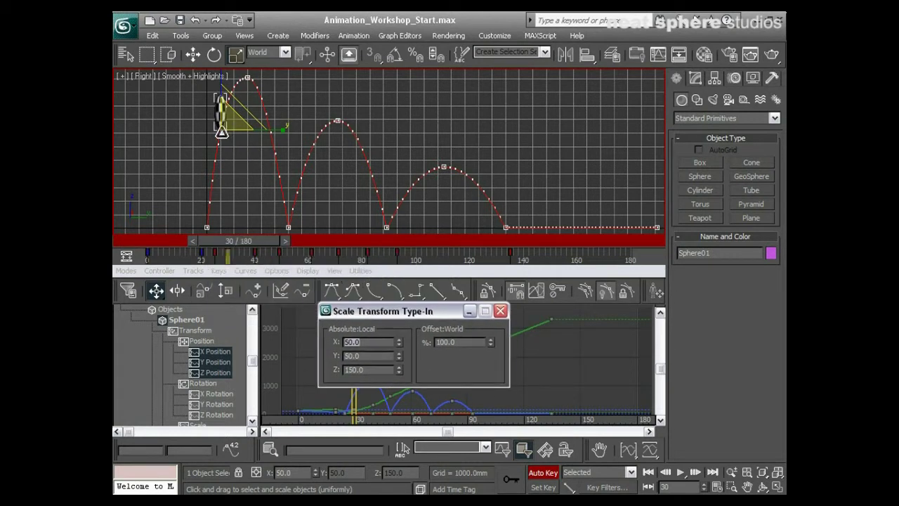
{"action": "left_click_drag", "start_coordinate": [260, 246], "coordinate": [146, 242]}
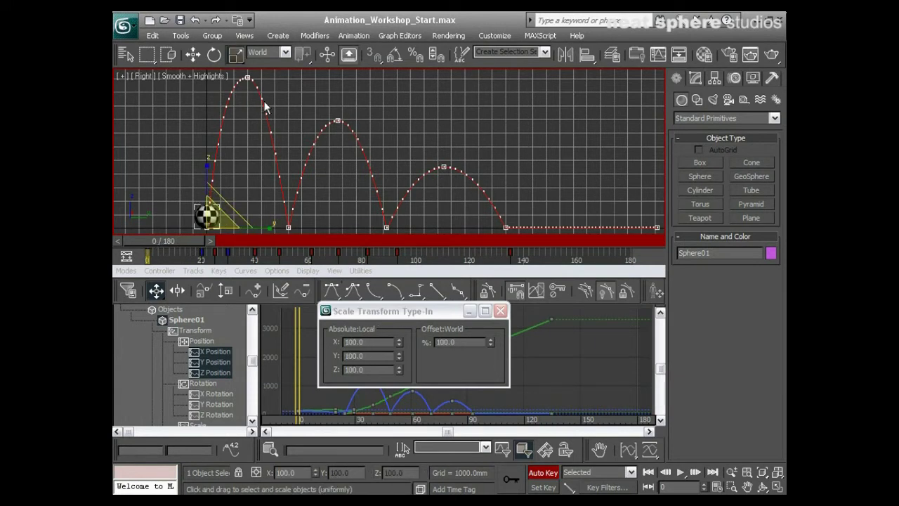
{"action": "left_click_drag", "start_coordinate": [143, 246], "coordinate": [217, 249]}
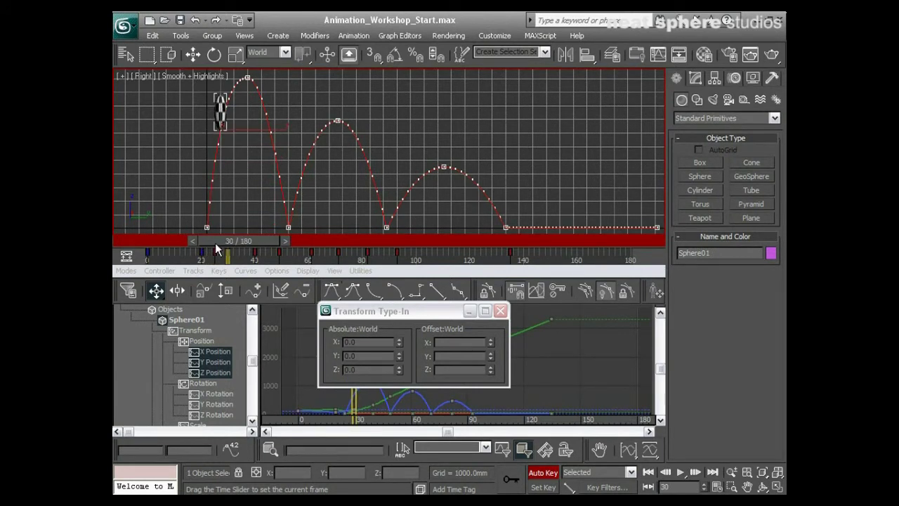
Step: Restore the sphere's local scale to 100 in X, Y and Z at frame 40, the top of the first bounce
{"action": "left_click_drag", "start_coordinate": [217, 249], "coordinate": [240, 245]}
{"action": "key", "text": "r"}
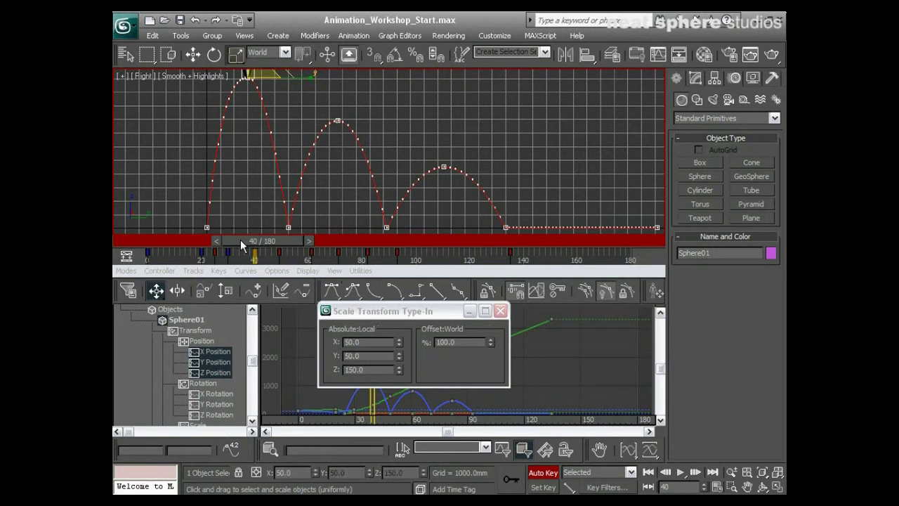
{"action": "double_click", "coordinate": [349, 369]}
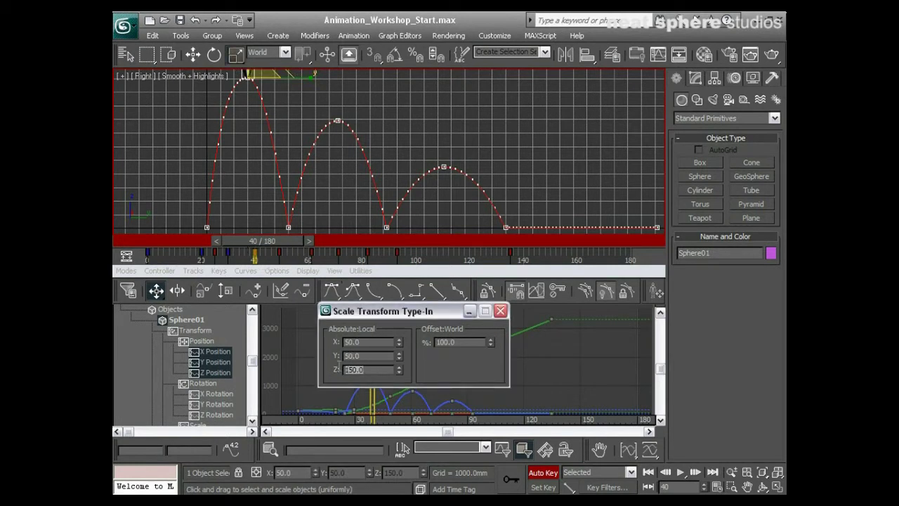
{"action": "type", "text": "100"}
{"action": "key", "text": "Return"}
{"action": "double_click", "coordinate": [359, 356]}
{"action": "type", "text": "10"}
{"action": "key", "text": "Return"}
{"action": "double_click", "coordinate": [360, 342]}
{"action": "type", "text": "1"}
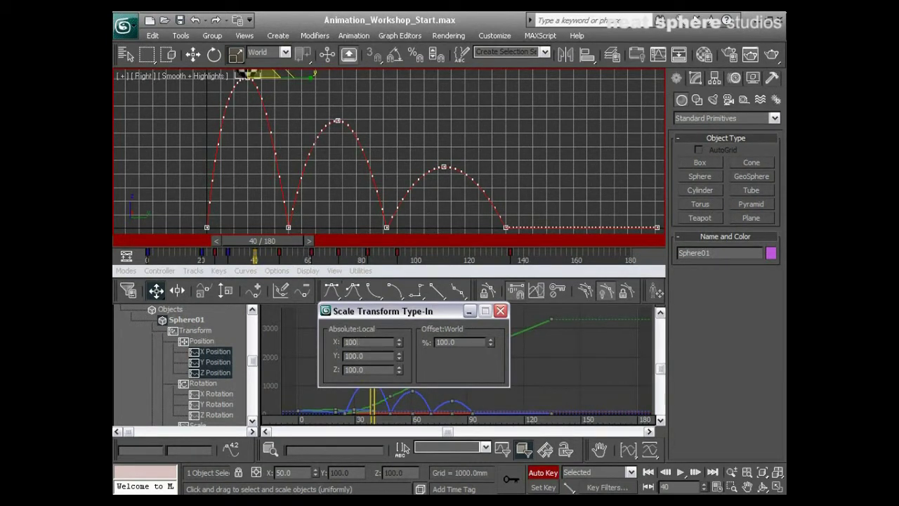
{"action": "type", "text": "00"}
{"action": "key", "text": "Return"}
Step: Move the time to frame 48, just before the first landing, and end the scale keying by turning off Auto Key
{"action": "scroll", "coordinate": [270, 133], "scroll_direction": "up", "scroll_amount": 3}
{"action": "middle_click_drag", "start_coordinate": [270, 146], "coordinate": [252, 125]}
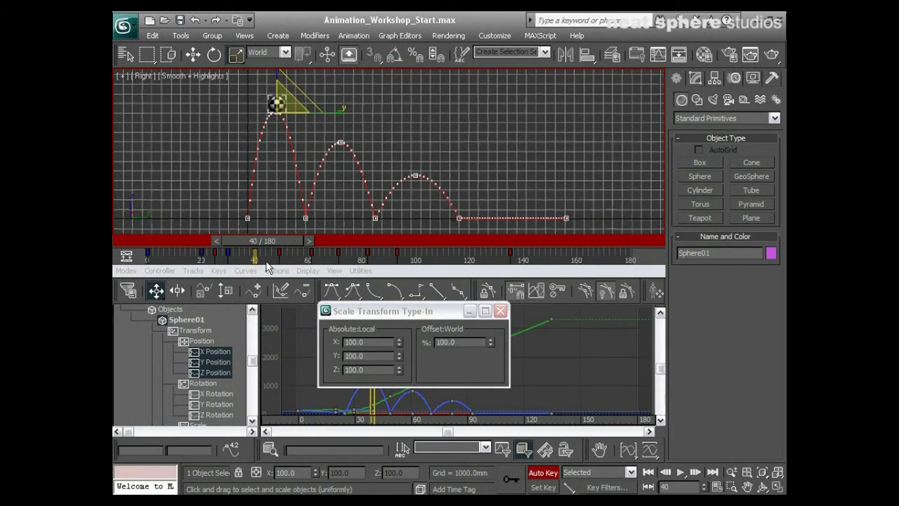
{"action": "mouse_move", "coordinate": [277, 244]}
{"action": "left_mouse_down"}
{"action": "mouse_move", "coordinate": [140, 241]}
{"action": "mouse_move", "coordinate": [221, 242]}
{"action": "mouse_move", "coordinate": [277, 265]}
{"action": "mouse_move", "coordinate": [270, 261]}
{"action": "mouse_move", "coordinate": [300, 259]}
{"action": "left_mouse_up"}
{"action": "key", "text": "r"}
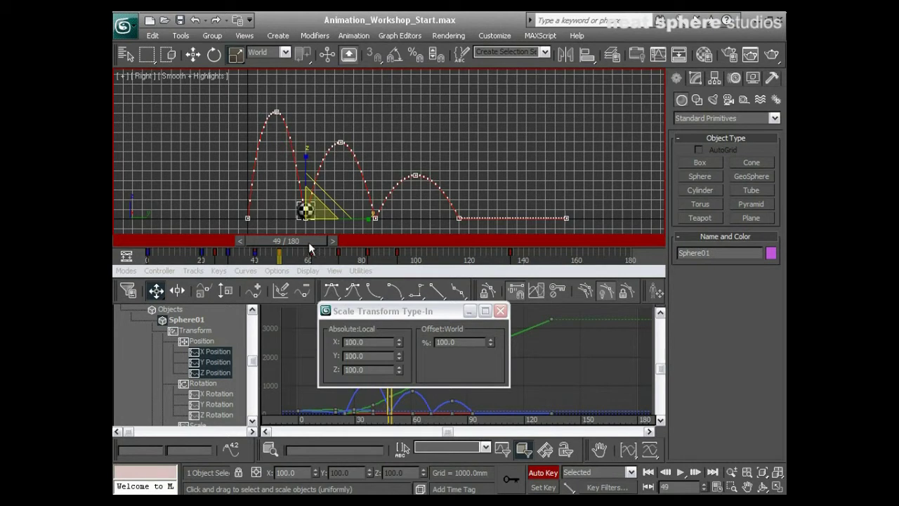
{"action": "left_click_drag", "start_coordinate": [309, 243], "coordinate": [307, 246]}
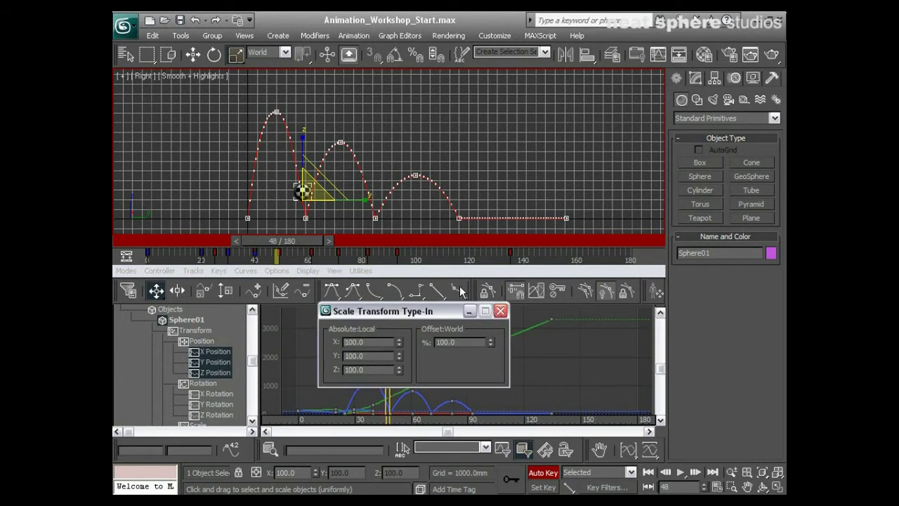
{"action": "left_click", "coordinate": [500, 310]}
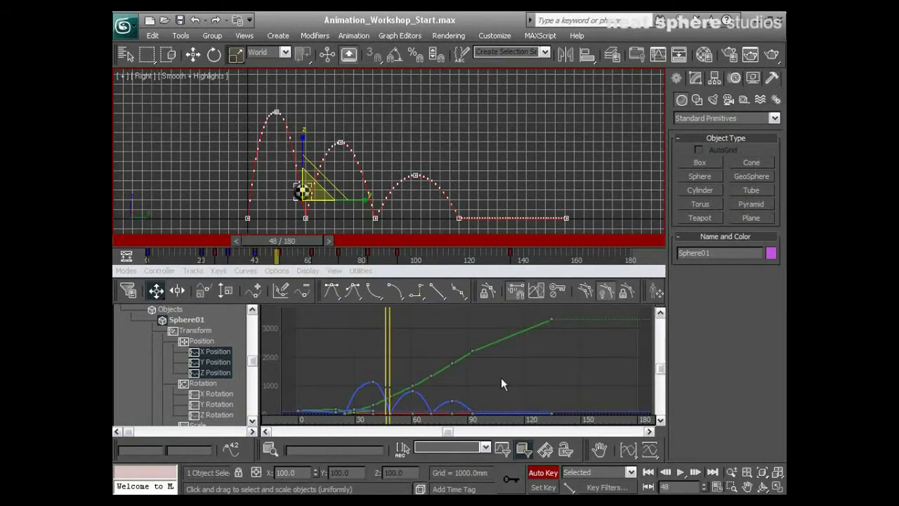
{"action": "left_click", "coordinate": [543, 472]}
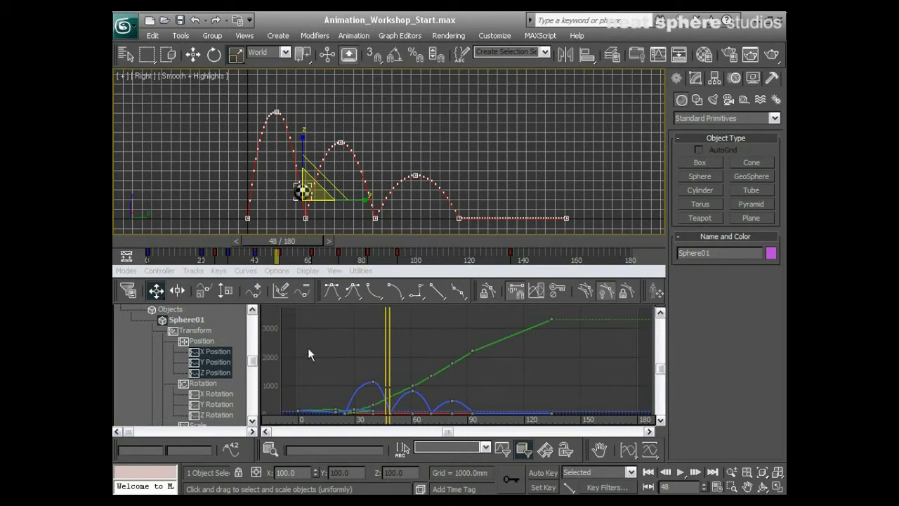
Step: Switch the track view to the Dope Sheet and expand Sphere01's transform tracks down to its X, Y and Z scale keys
{"action": "left_click", "coordinate": [122, 273]}
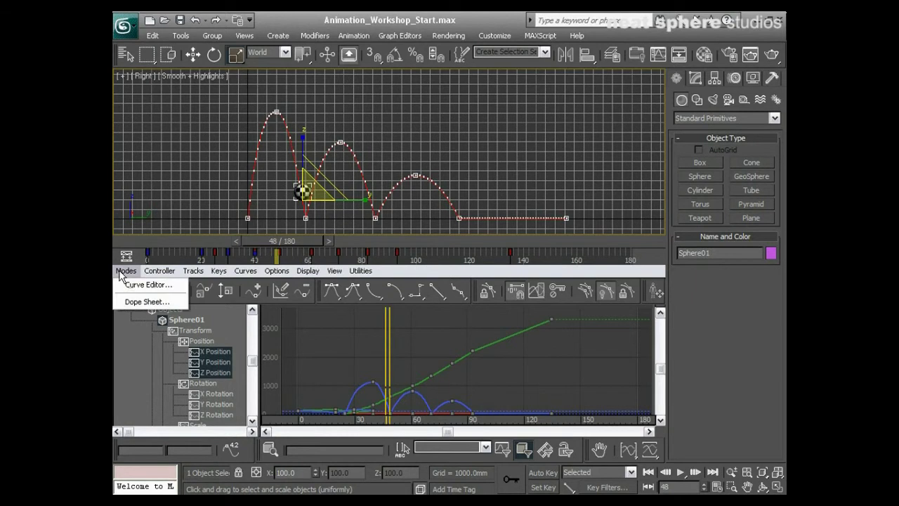
{"action": "left_click", "coordinate": [144, 301]}
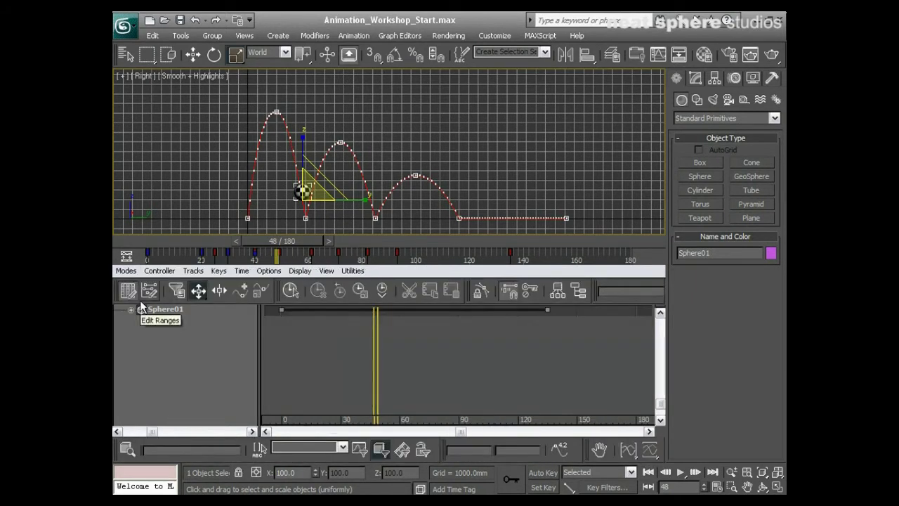
{"action": "left_click", "coordinate": [133, 309]}
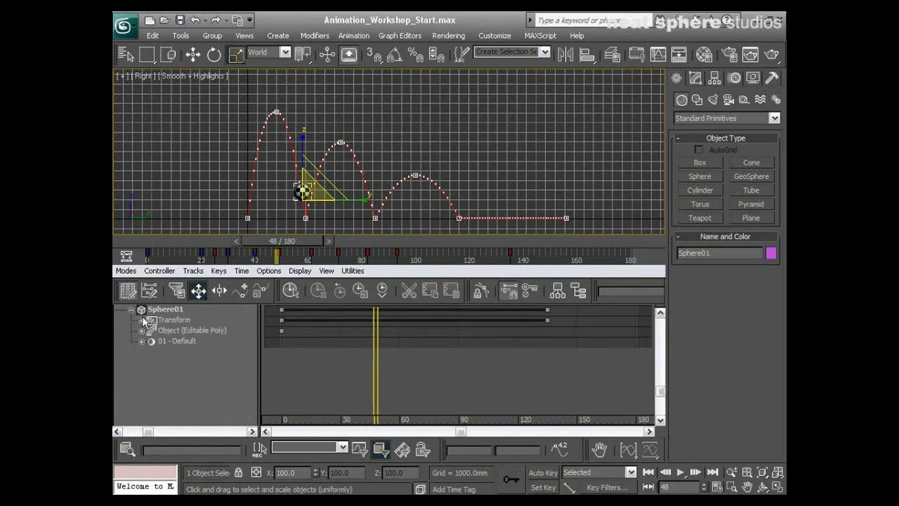
{"action": "left_click", "coordinate": [141, 321]}
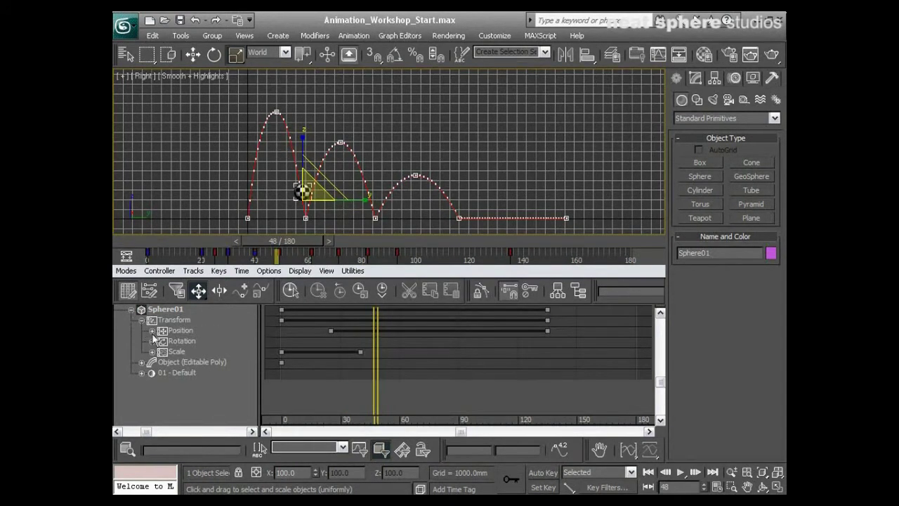
{"action": "left_click", "coordinate": [153, 330]}
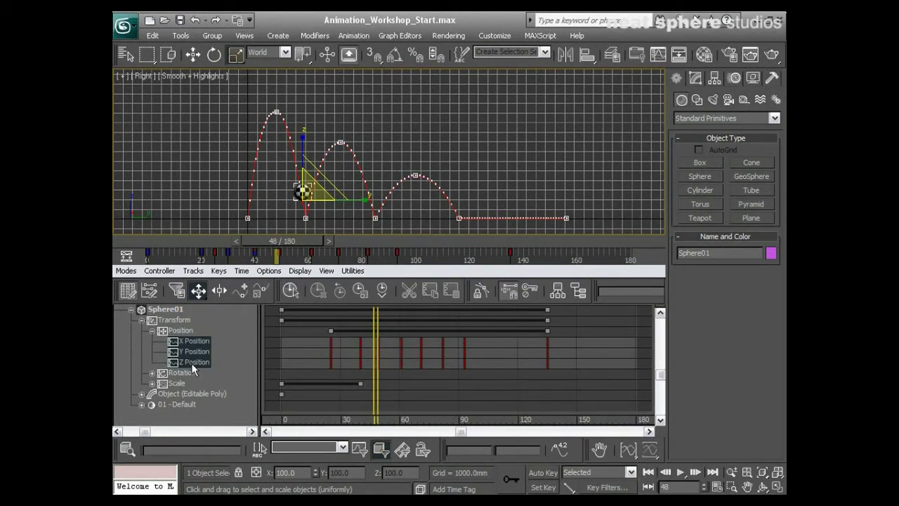
{"action": "left_click", "coordinate": [153, 330]}
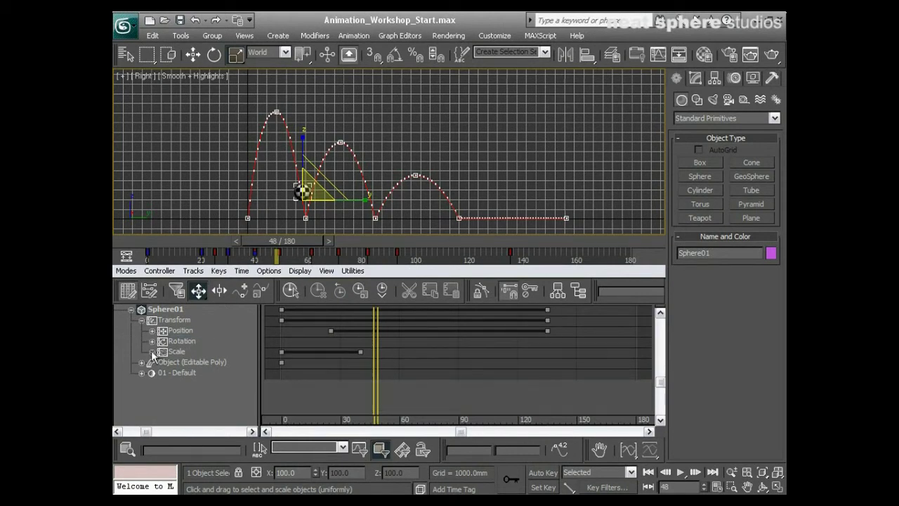
{"action": "left_click", "coordinate": [152, 351]}
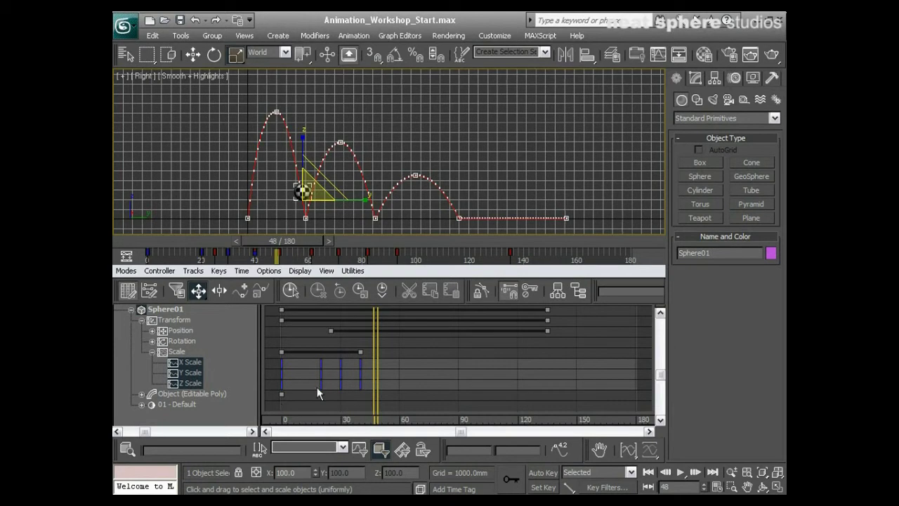
Step: Enable Modify Subtree in the Dope Sheet so that parent tracks control the keys of their child tracks
{"action": "left_click", "coordinate": [580, 297]}
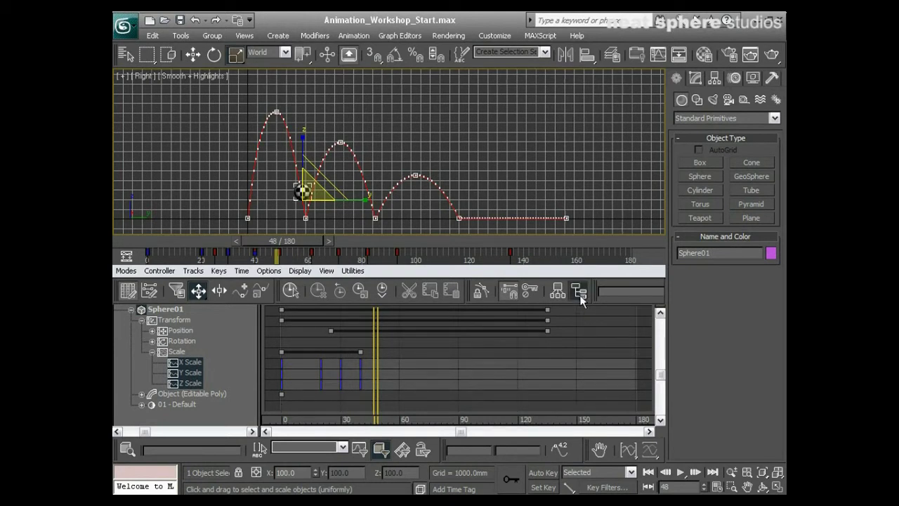
{"action": "left_click", "coordinate": [559, 292]}
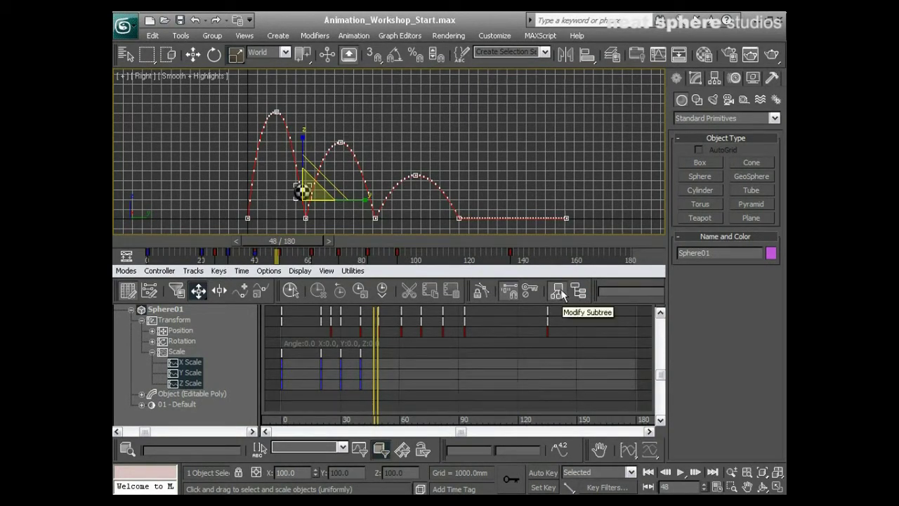
{"action": "left_click", "coordinate": [561, 292]}
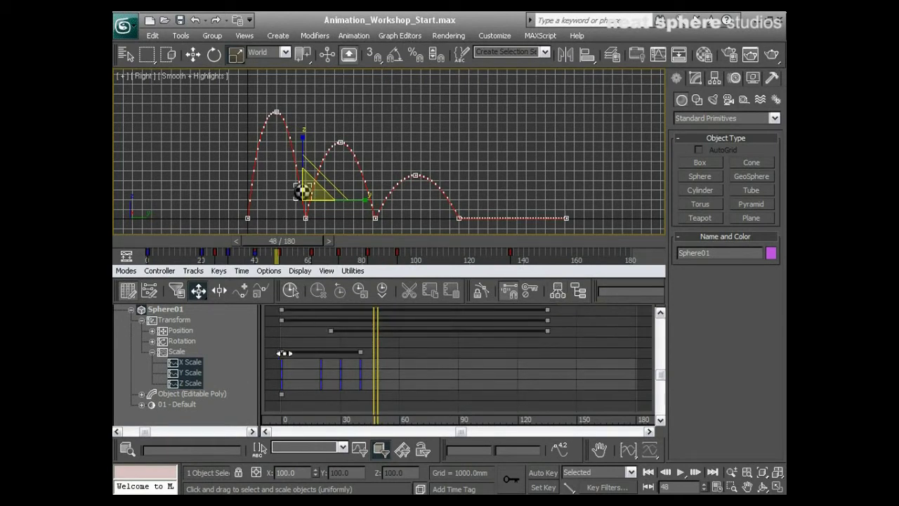
{"action": "left_click", "coordinate": [561, 293]}
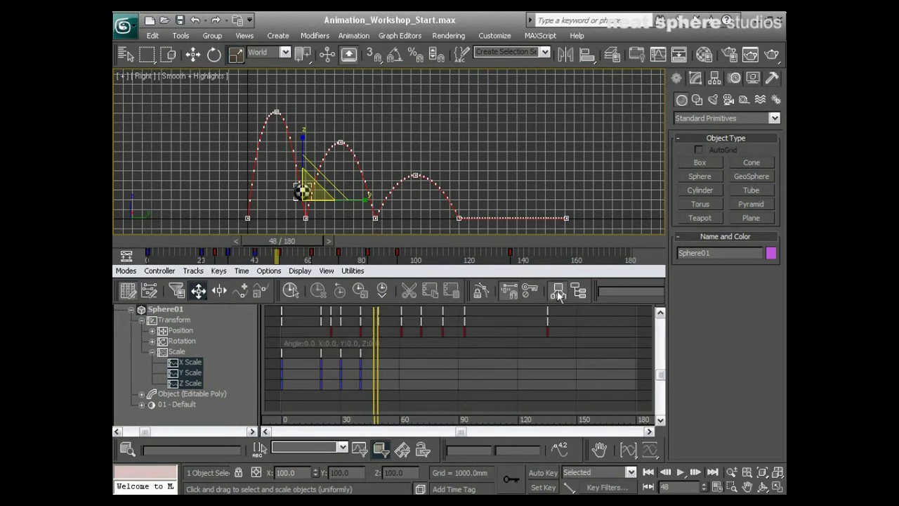
Step: Copy the sphere's normal scale key from frame 0 to frame 47 on the Scale track
{"action": "left_click", "coordinate": [282, 353]}
{"action": "left_click", "coordinate": [321, 351]}
{"action": "mouse_move", "coordinate": [374, 363]}
{"action": "left_mouse_down"}
{"action": "mouse_move", "coordinate": [283, 368]}
{"action": "mouse_move", "coordinate": [377, 369]}
{"action": "left_mouse_up"}
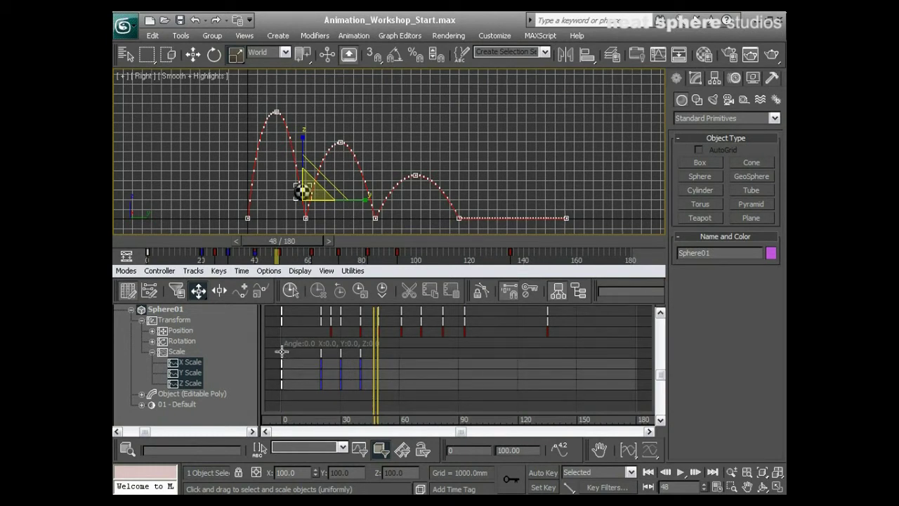
{"action": "left_click_drag", "start_coordinate": [282, 351], "coordinate": [375, 397], "text": "shift"}
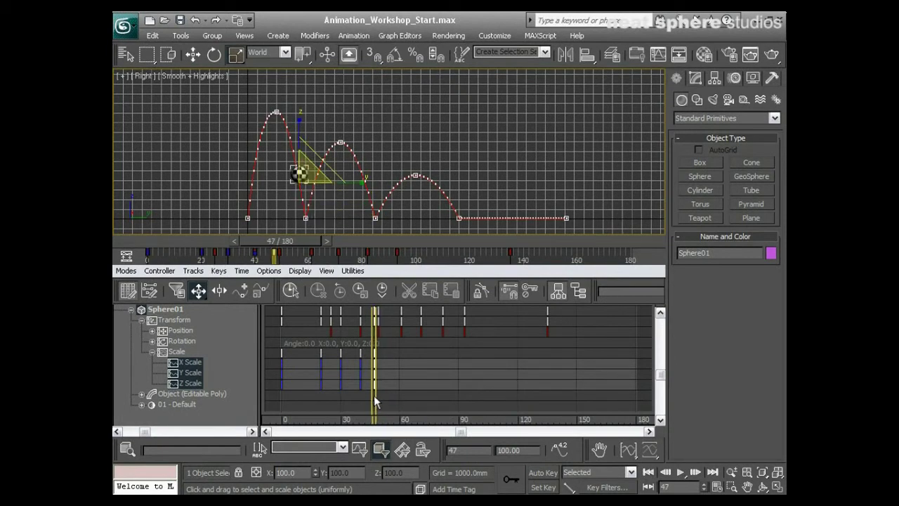
Step: Shift the copied scale key to frame 48, one frame before the first landing
{"action": "scroll", "coordinate": [364, 364], "scroll_direction": "up", "scroll_amount": 2}
{"action": "scroll", "coordinate": [363, 357], "scroll_direction": "up", "scroll_amount": 2}
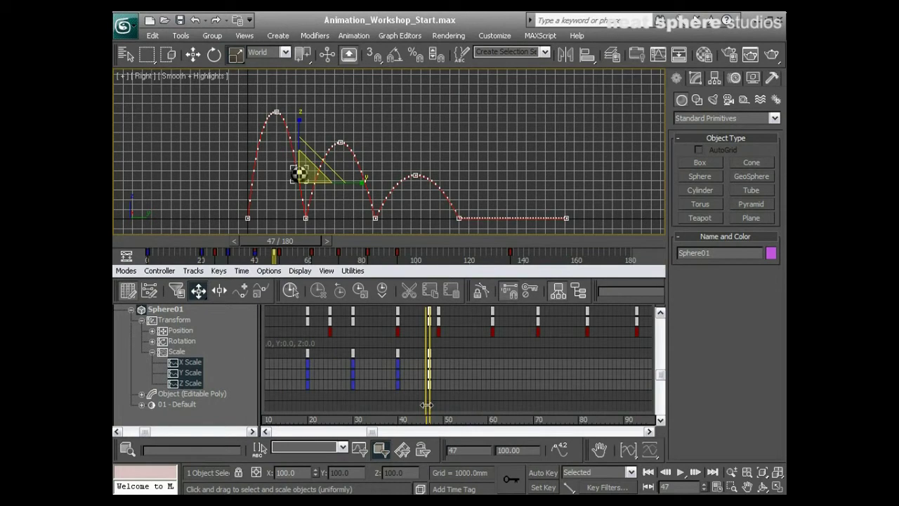
{"action": "left_click_drag", "start_coordinate": [430, 408], "coordinate": [434, 409]}
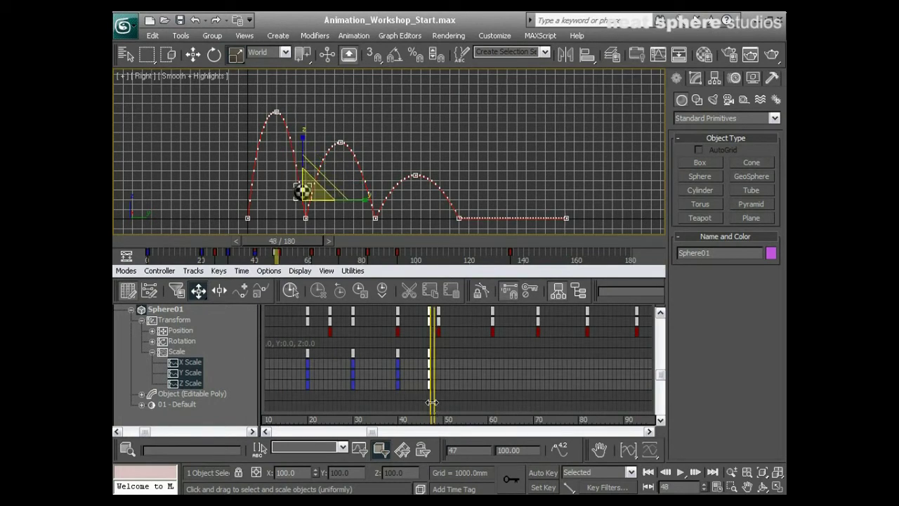
{"action": "left_click", "coordinate": [428, 355]}
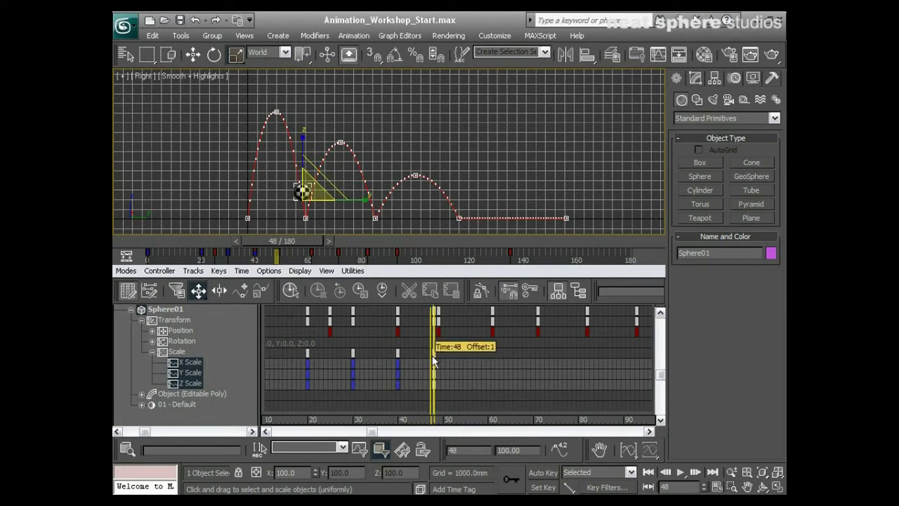
{"action": "scroll", "coordinate": [452, 383], "scroll_direction": "up", "scroll_amount": 3}
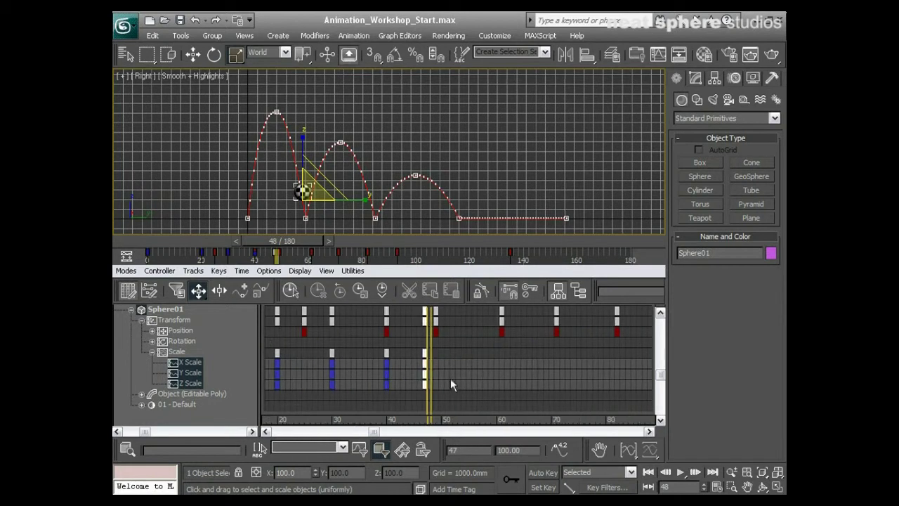
{"action": "scroll", "coordinate": [437, 347], "scroll_direction": "up", "scroll_amount": 1}
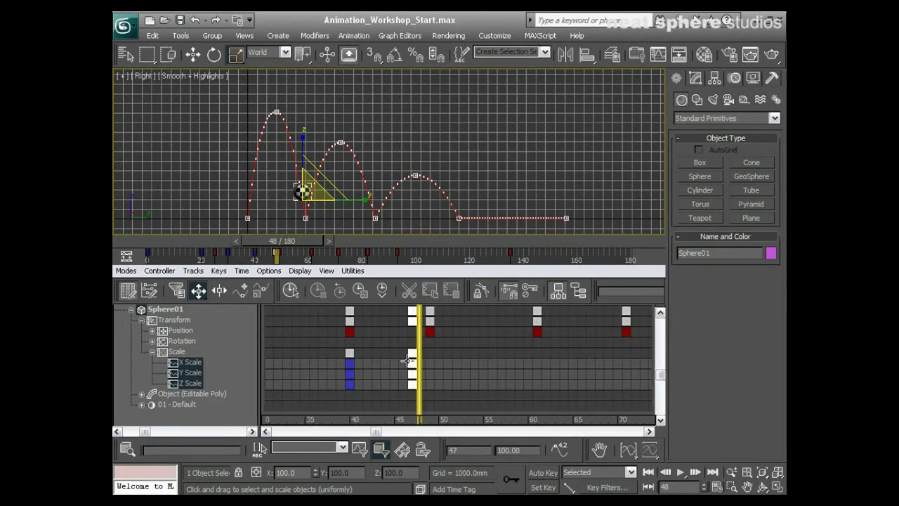
{"action": "left_click_drag", "start_coordinate": [412, 349], "coordinate": [422, 354]}
{"action": "left_click_drag", "start_coordinate": [419, 403], "coordinate": [419, 421]}
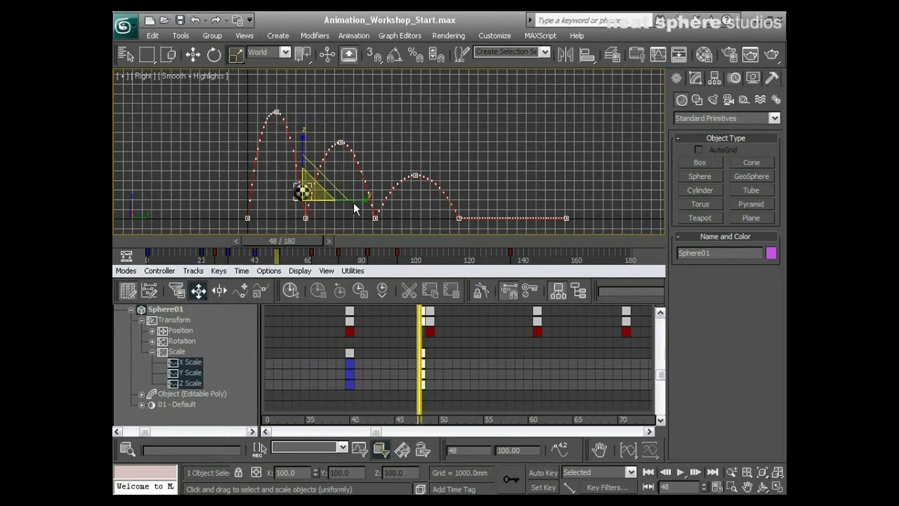
Step: Copy the squash scale key from frame 20 to the landing at frame 49 and move the time there to check it
{"action": "middle_click_drag", "start_coordinate": [373, 371], "coordinate": [436, 374]}
{"action": "scroll", "coordinate": [430, 372], "scroll_direction": "down", "scroll_amount": 1}
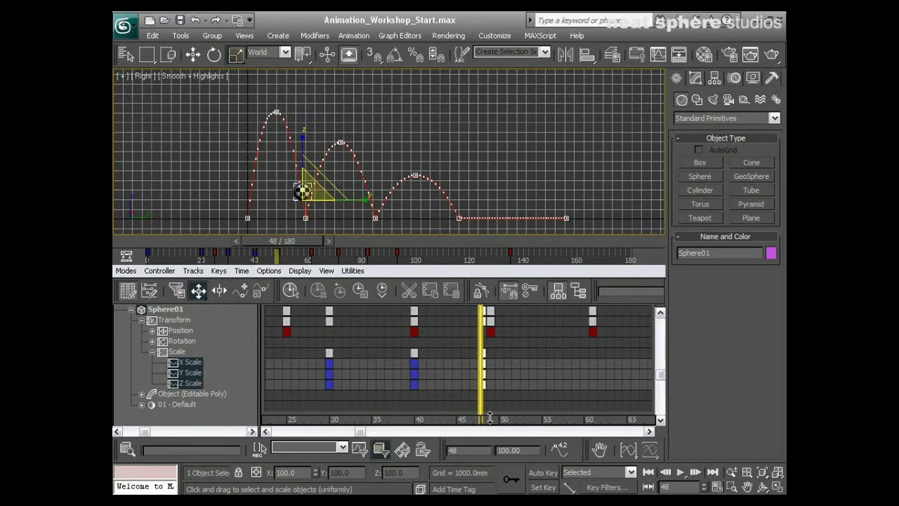
{"action": "scroll", "coordinate": [360, 334], "scroll_direction": "down", "scroll_amount": 1}
{"action": "left_click_drag", "start_coordinate": [471, 410], "coordinate": [332, 411]}
{"action": "middle_click_drag", "start_coordinate": [367, 384], "coordinate": [458, 378]}
{"action": "scroll", "coordinate": [443, 384], "scroll_direction": "down", "scroll_amount": 1}
{"action": "left_click_drag", "start_coordinate": [413, 397], "coordinate": [370, 396]}
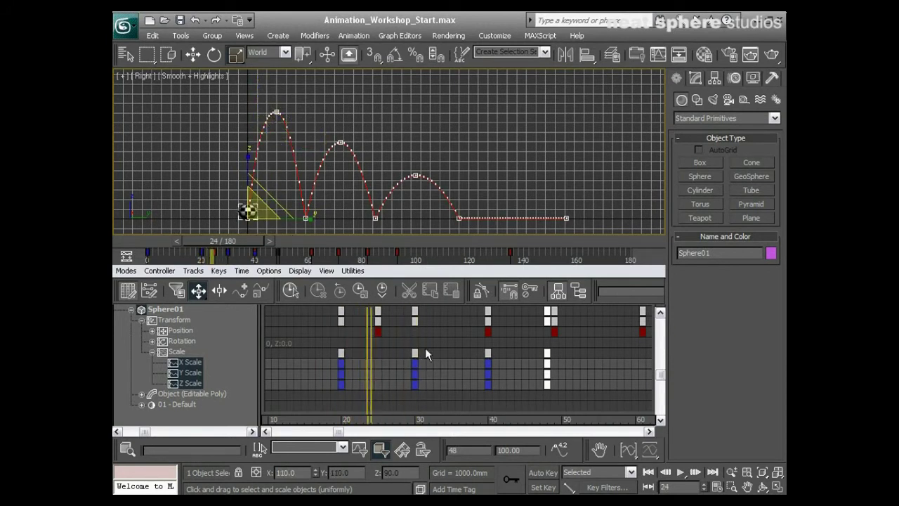
{"action": "left_click", "coordinate": [342, 352]}
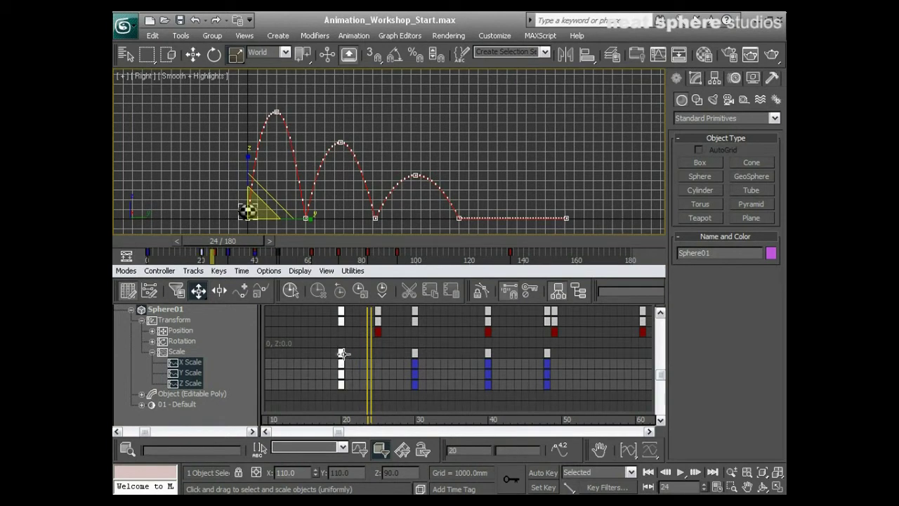
{"action": "left_click_drag", "start_coordinate": [341, 353], "coordinate": [554, 366]}
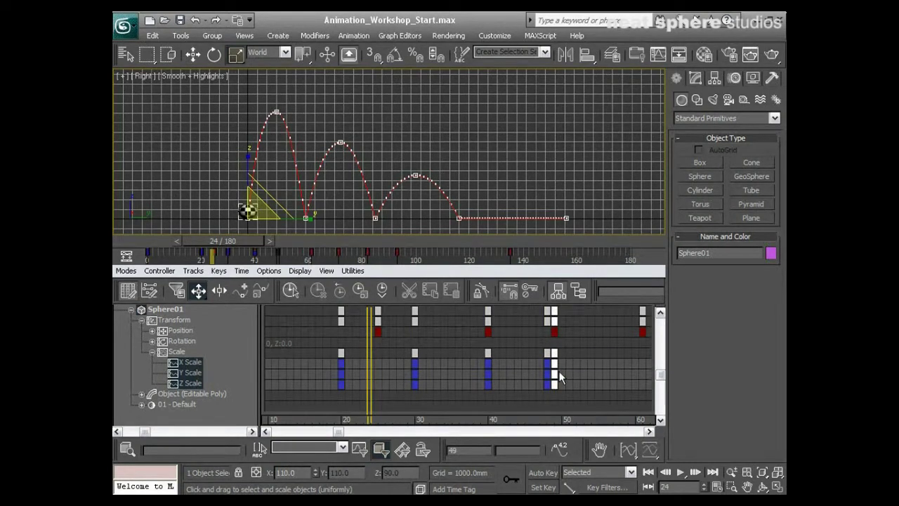
{"action": "left_click_drag", "start_coordinate": [368, 406], "coordinate": [554, 387]}
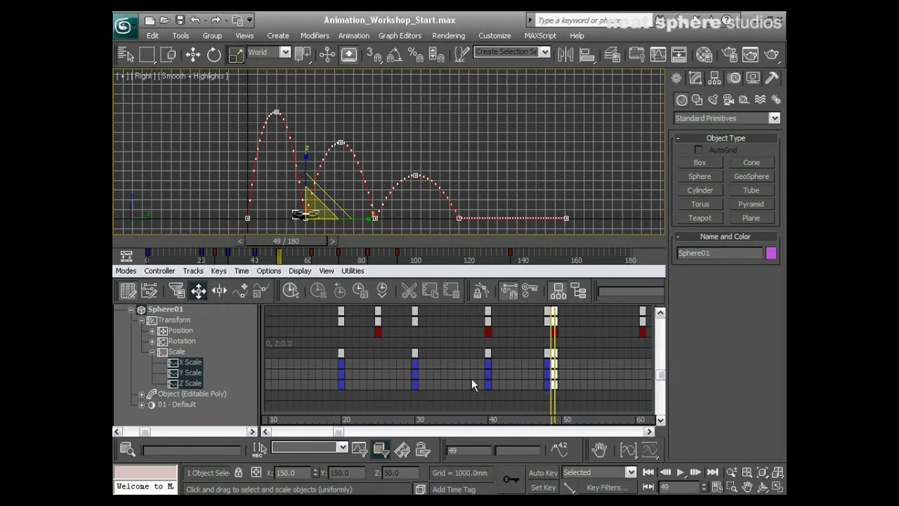
Step: Copy the stretch scale key from frame 30 to frame 54, on the rise of the second bounce
{"action": "scroll", "coordinate": [444, 368], "scroll_direction": "down", "scroll_amount": 3}
{"action": "scroll", "coordinate": [434, 366], "scroll_direction": "down", "scroll_amount": 3}
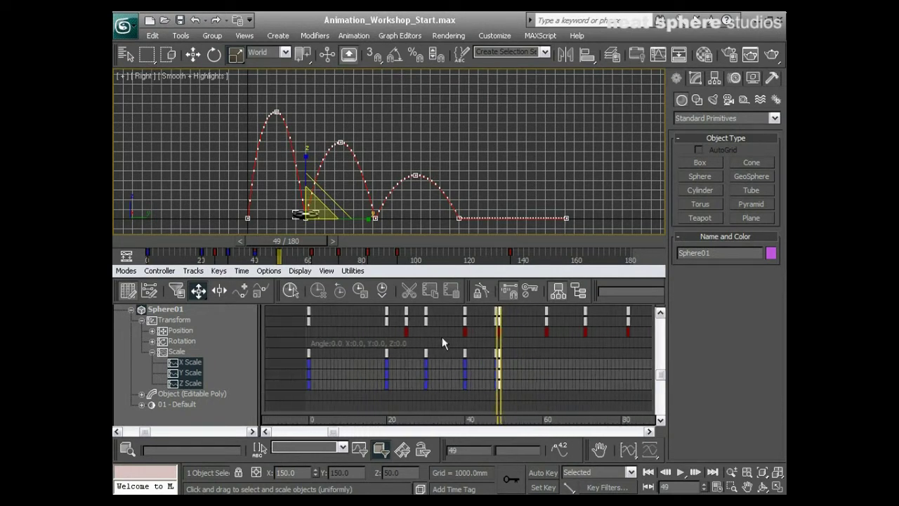
{"action": "scroll", "coordinate": [515, 370], "scroll_direction": "up", "scroll_amount": 1}
{"action": "middle_click_drag", "start_coordinate": [512, 379], "coordinate": [491, 385]}
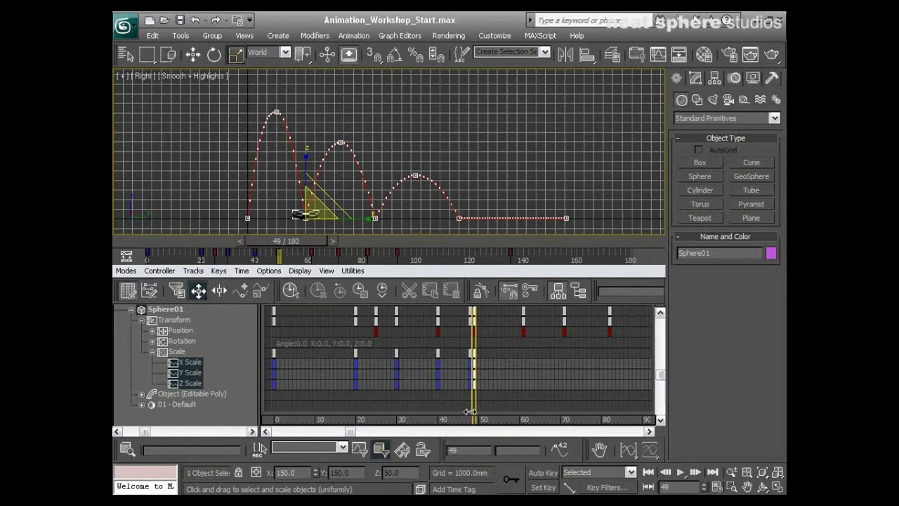
{"action": "left_click_drag", "start_coordinate": [471, 409], "coordinate": [493, 413]}
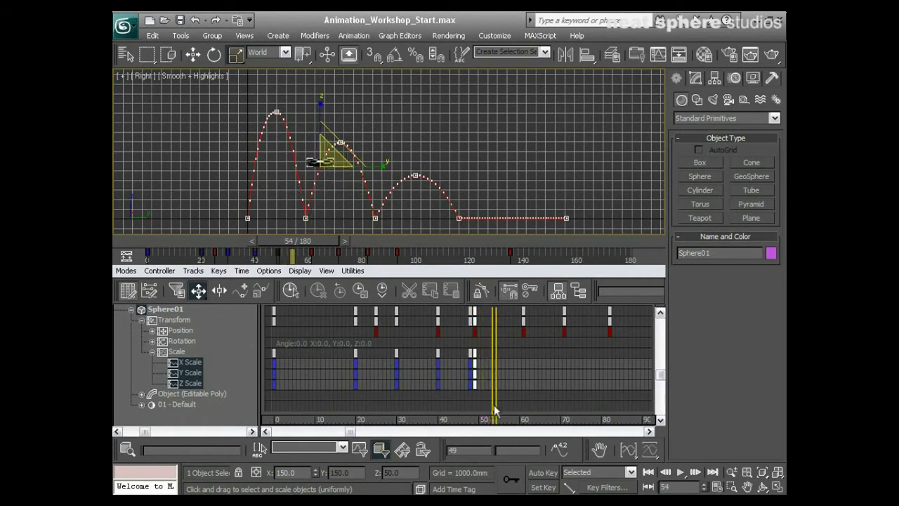
{"action": "left_click", "coordinate": [396, 351]}
{"action": "left_click_drag", "start_coordinate": [396, 352], "coordinate": [494, 351]}
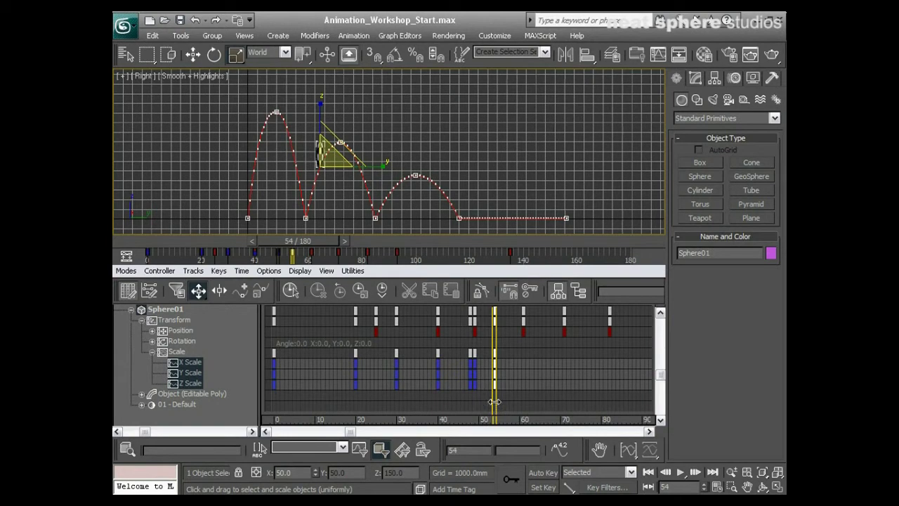
Step: Copy the normal scale key from frame 0 to frame 64, and duplicate that key to frame 70 just before the second landing
{"action": "left_click_drag", "start_coordinate": [496, 401], "coordinate": [536, 401]}
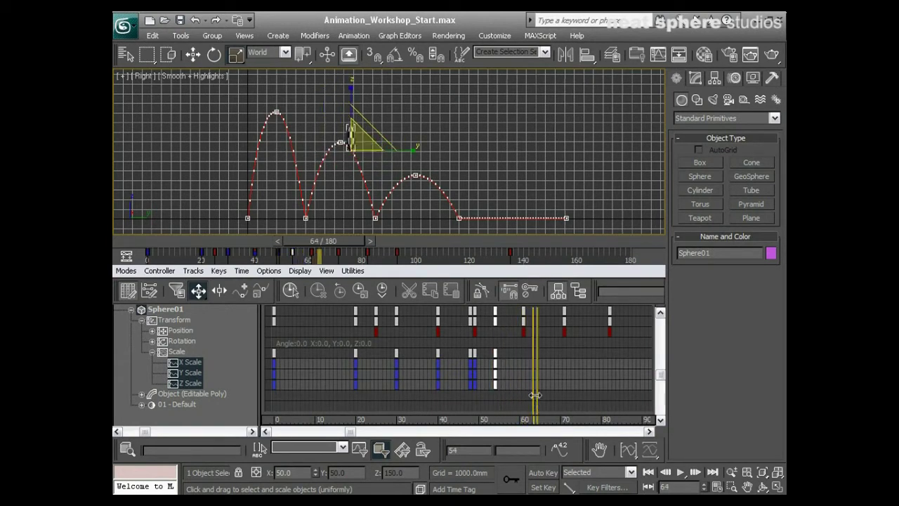
{"action": "left_click_drag", "start_coordinate": [274, 352], "coordinate": [536, 366]}
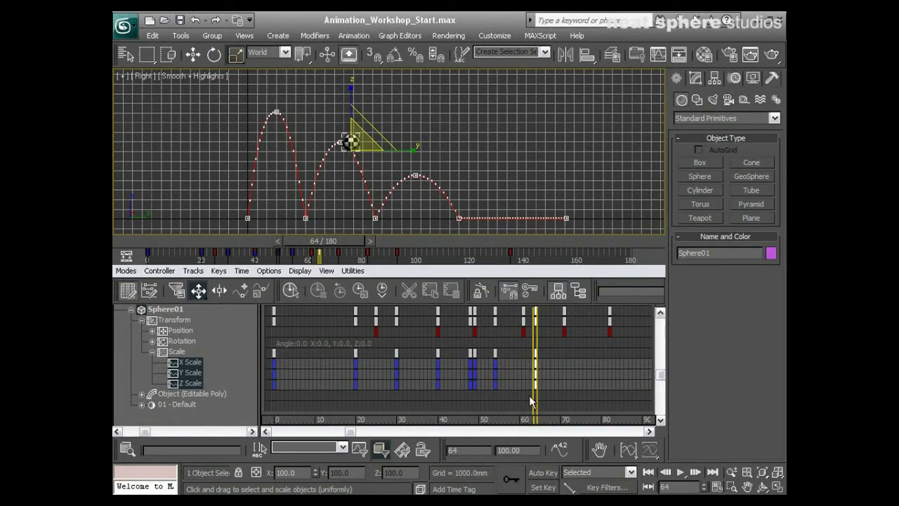
{"action": "left_click_drag", "start_coordinate": [537, 405], "coordinate": [560, 412]}
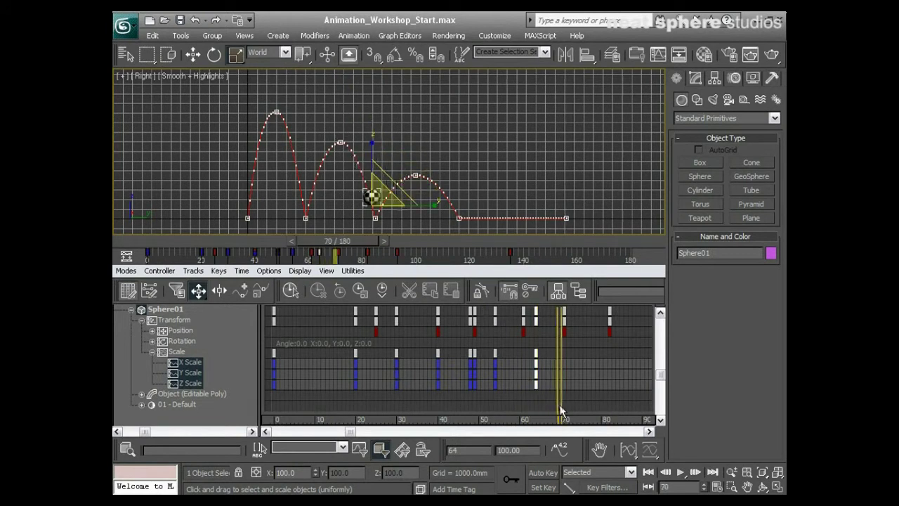
{"action": "left_click_drag", "start_coordinate": [537, 362], "coordinate": [562, 360], "text": "shift"}
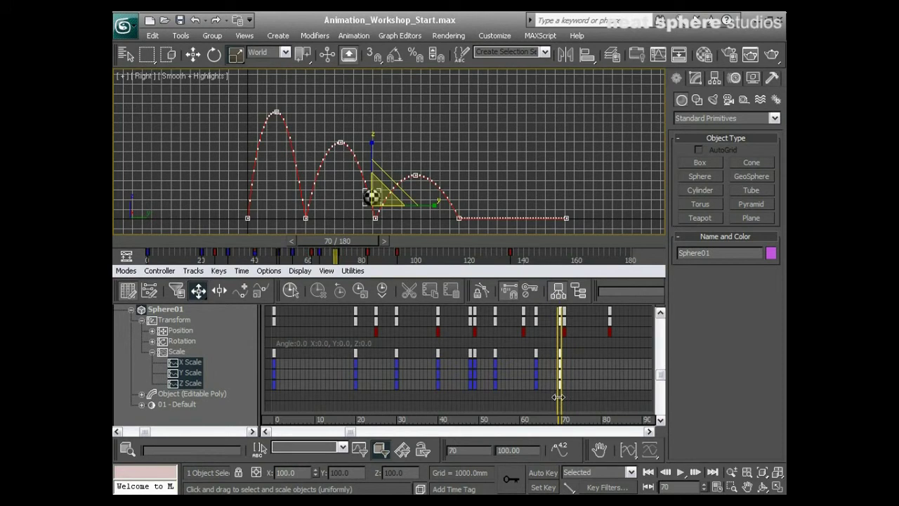
Step: Copy the squash scale key from frame 20 to the second landing at frame 71
{"action": "left_click", "coordinate": [562, 402]}
{"action": "left_click", "coordinate": [356, 356]}
{"action": "left_click_drag", "start_coordinate": [355, 352], "coordinate": [564, 354], "text": "shift"}
Step: Copy the stretch scale key from frame 30 to frame 76 and the normal scale key from frame 0 to frame 85
{"action": "left_click_drag", "start_coordinate": [563, 401], "coordinate": [593, 402]}
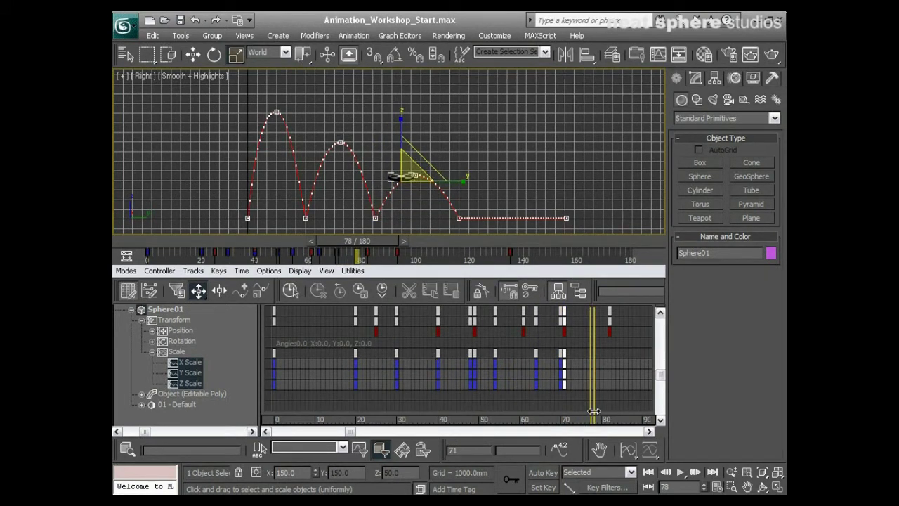
{"action": "mouse_move", "coordinate": [593, 411]}
{"action": "left_mouse_down"}
{"action": "mouse_move", "coordinate": [396, 410]}
{"action": "mouse_move", "coordinate": [444, 392]}
{"action": "mouse_move", "coordinate": [586, 407]}
{"action": "left_mouse_up"}
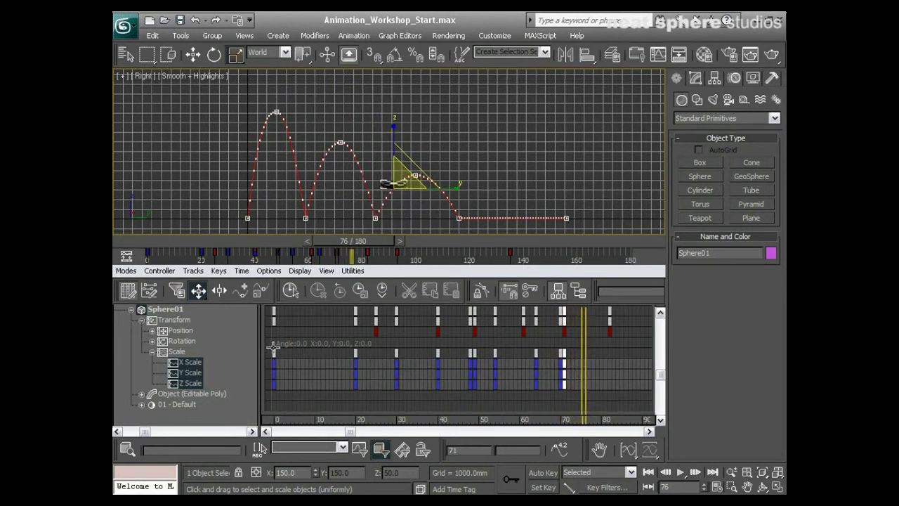
{"action": "left_click", "coordinate": [396, 352]}
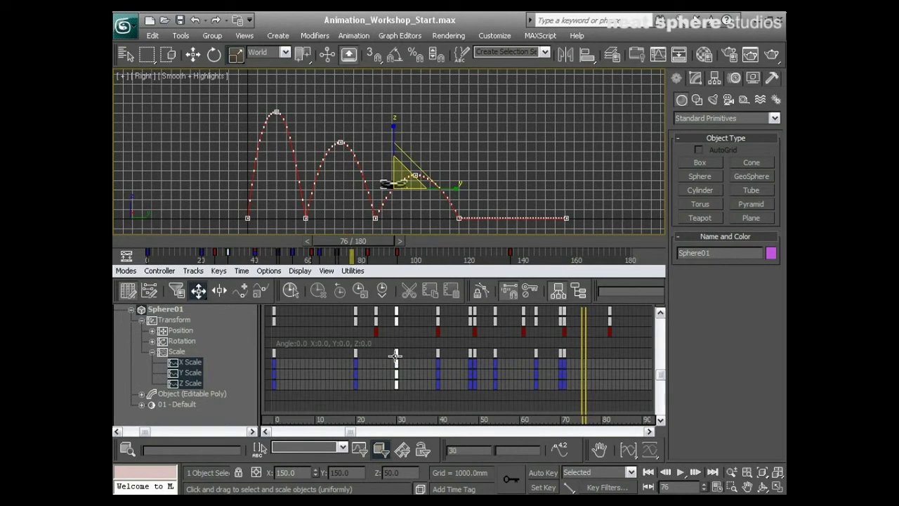
{"action": "left_click_drag", "start_coordinate": [398, 354], "coordinate": [583, 365], "text": "shift"}
{"action": "left_click_drag", "start_coordinate": [585, 405], "coordinate": [613, 410]}
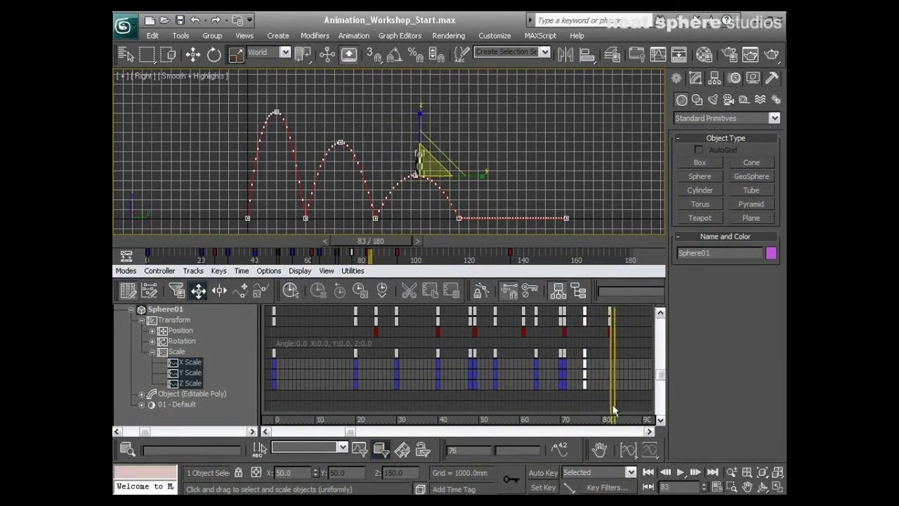
{"action": "left_click_drag", "start_coordinate": [275, 353], "coordinate": [623, 360], "text": "shift"}
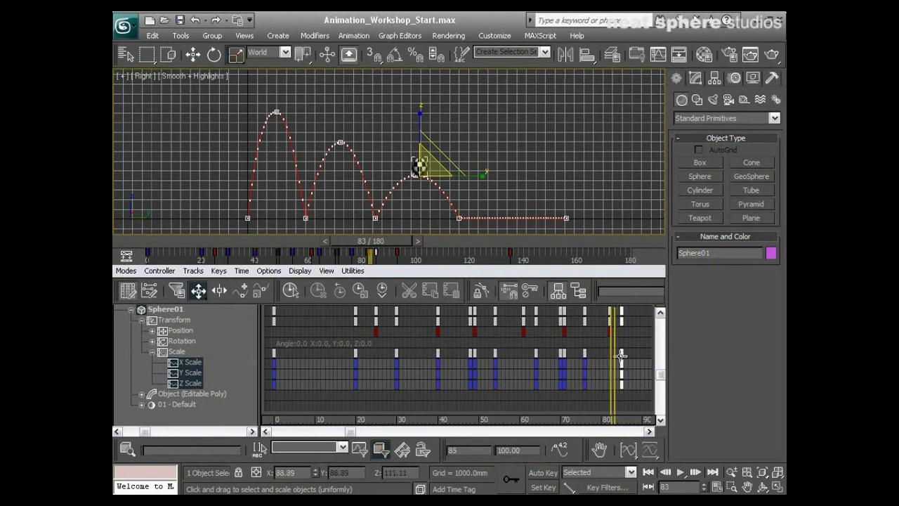
Step: Play back the bounce animation in the maximized Right viewport with the whole trajectory in view, and return to frame 0
{"action": "left_click", "coordinate": [649, 472]}
{"action": "left_click", "coordinate": [489, 170]}
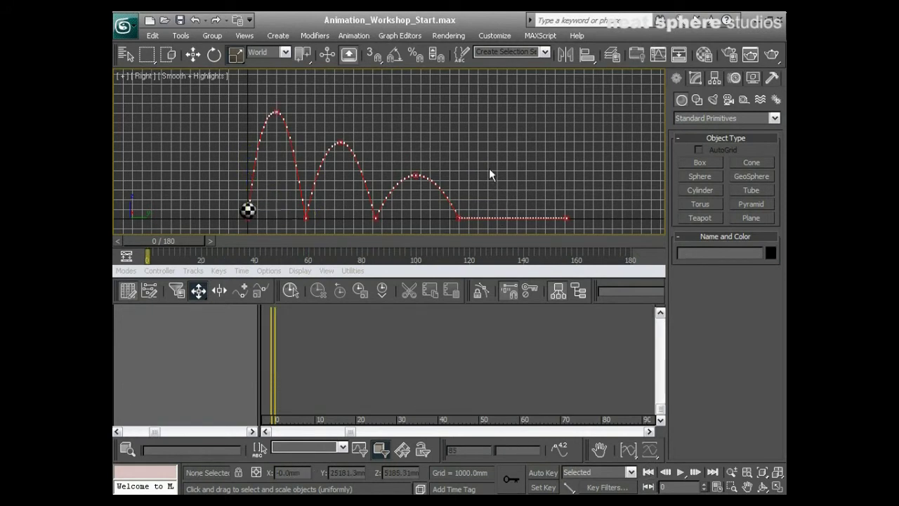
{"action": "left_click", "coordinate": [777, 471]}
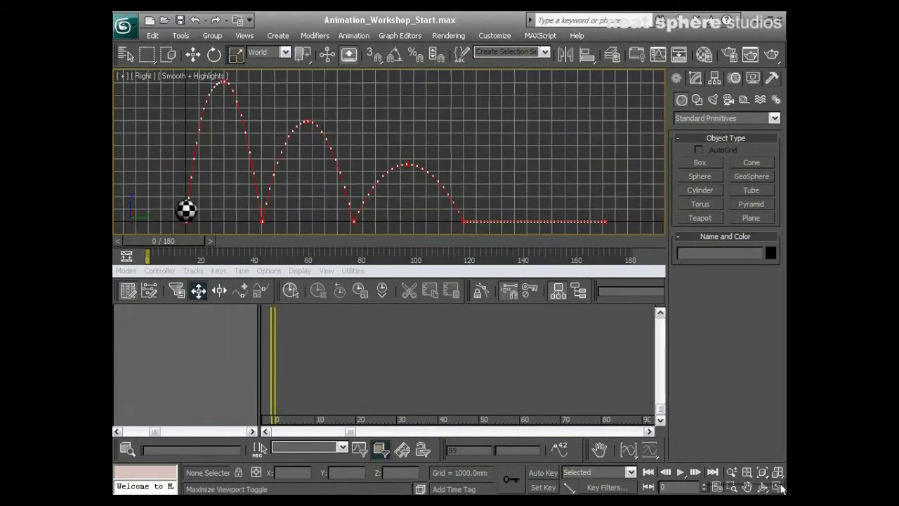
{"action": "left_click", "coordinate": [778, 486]}
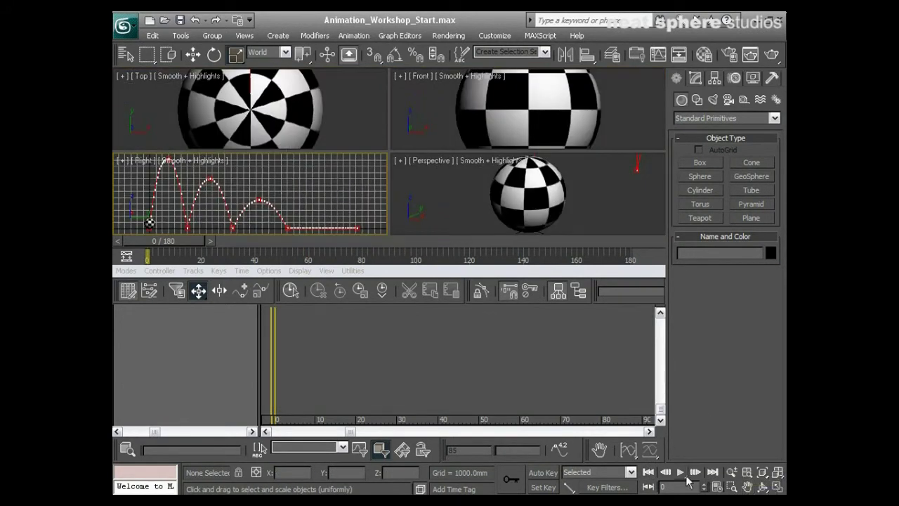
{"action": "left_click", "coordinate": [777, 472]}
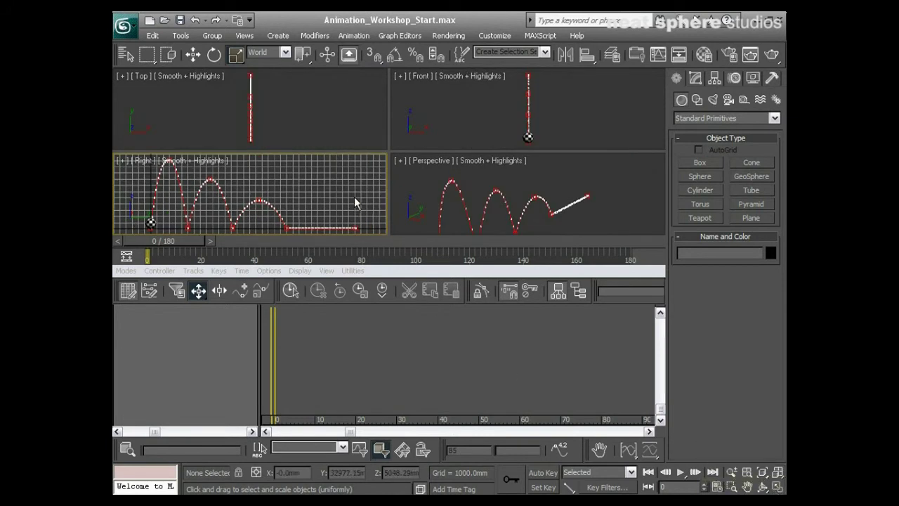
{"action": "left_click_drag", "start_coordinate": [777, 472], "coordinate": [776, 490]}
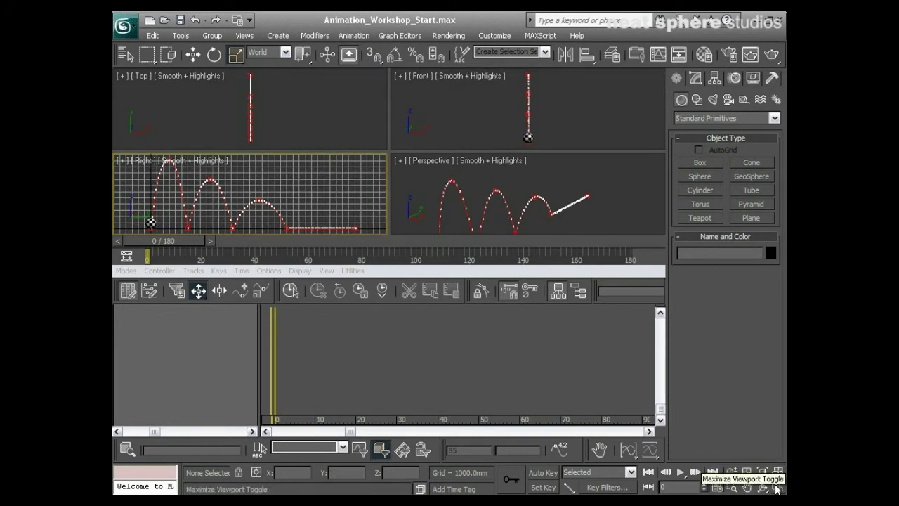
{"action": "left_click", "coordinate": [776, 488]}
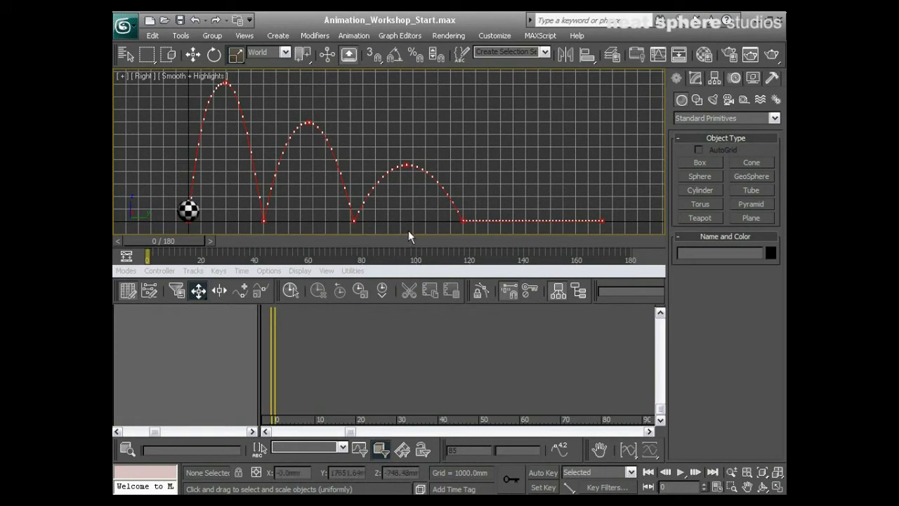
{"action": "middle_click_drag", "start_coordinate": [376, 223], "coordinate": [366, 212]}
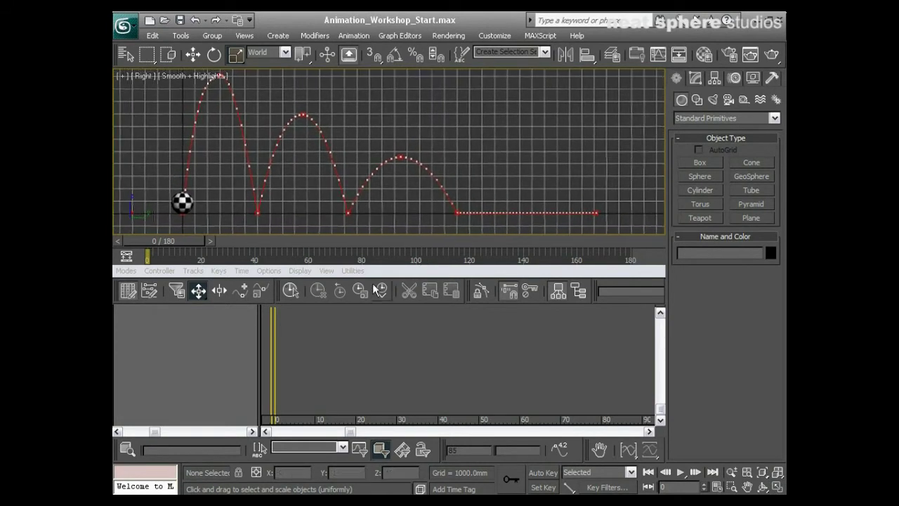
{"action": "left_click", "coordinate": [680, 472]}
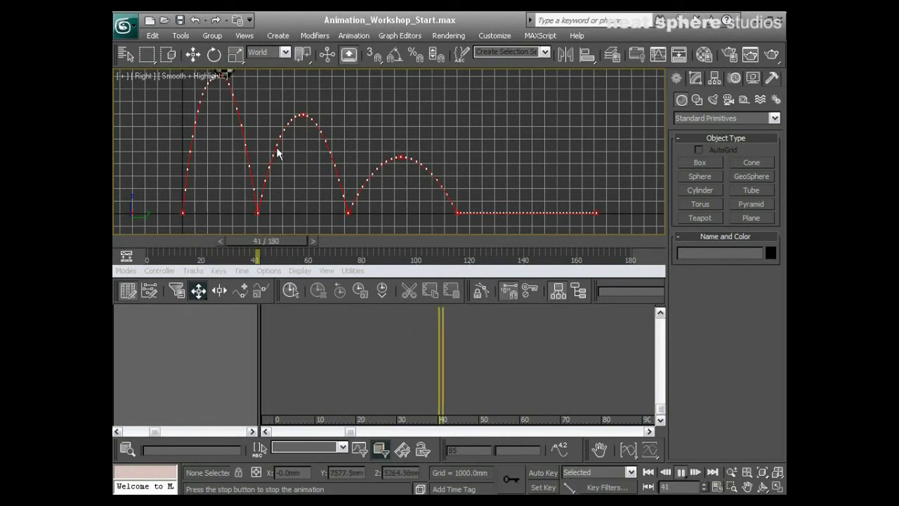
{"action": "middle_click_drag", "start_coordinate": [311, 117], "coordinate": [313, 120]}
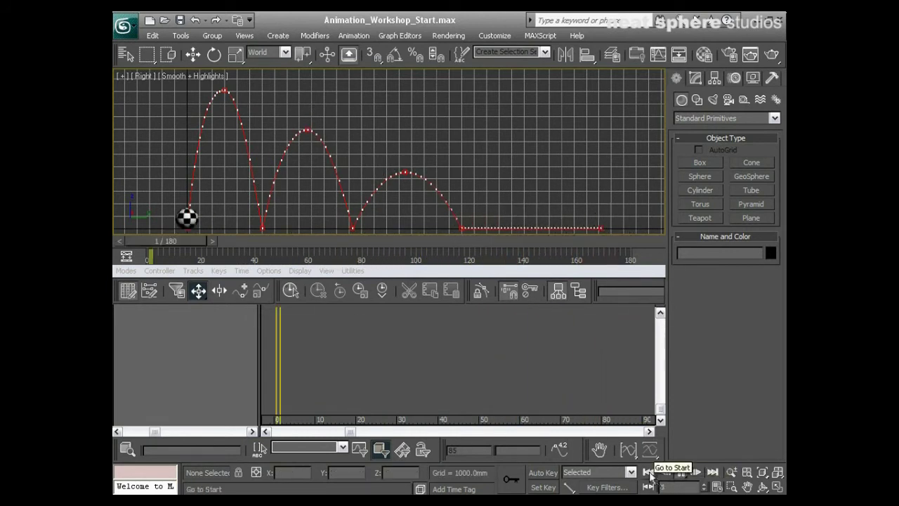
{"action": "left_click", "coordinate": [671, 475]}
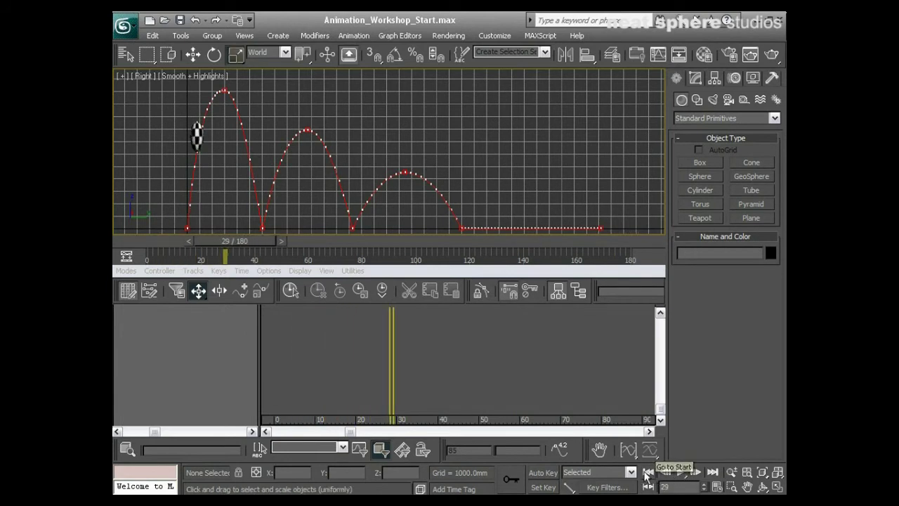
{"action": "left_click", "coordinate": [648, 473]}
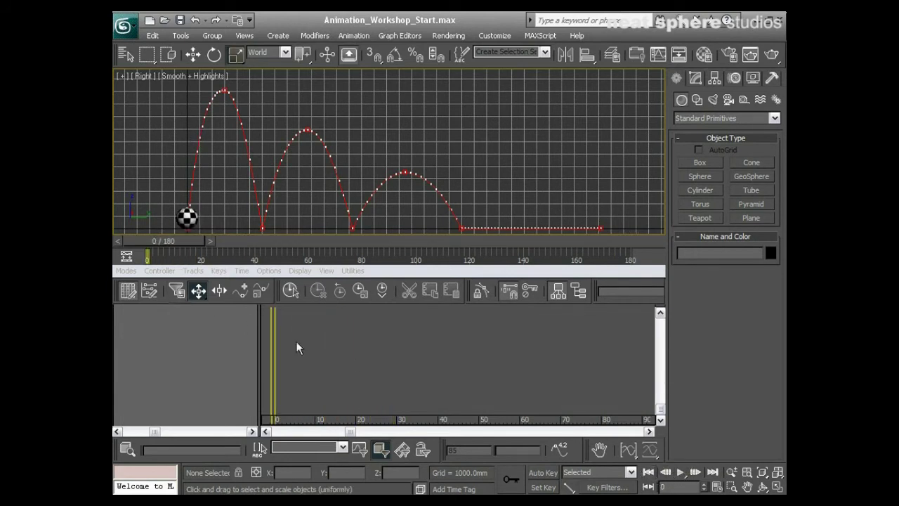
Step: Turn on Auto Key and select the ball for rotation in the World coordinate system at frame 0
{"action": "left_click", "coordinate": [541, 473]}
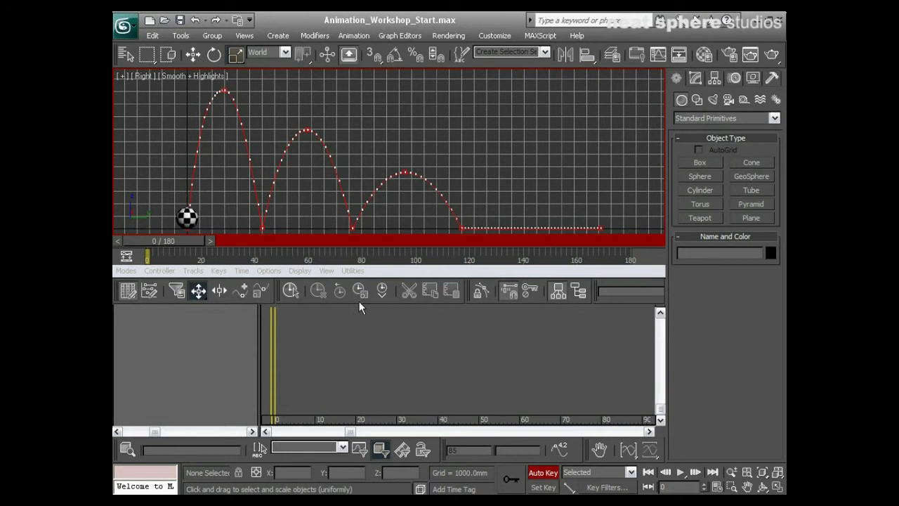
{"action": "left_click", "coordinate": [214, 55]}
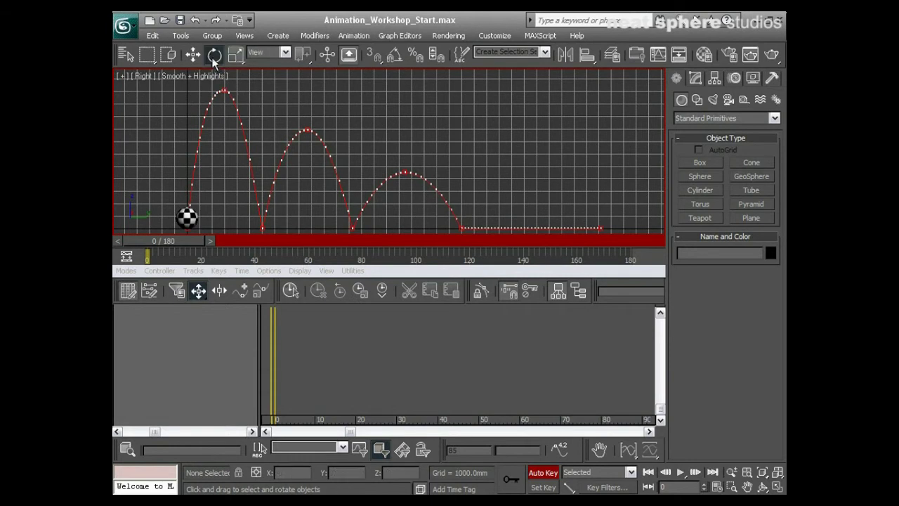
{"action": "left_click", "coordinate": [279, 56]}
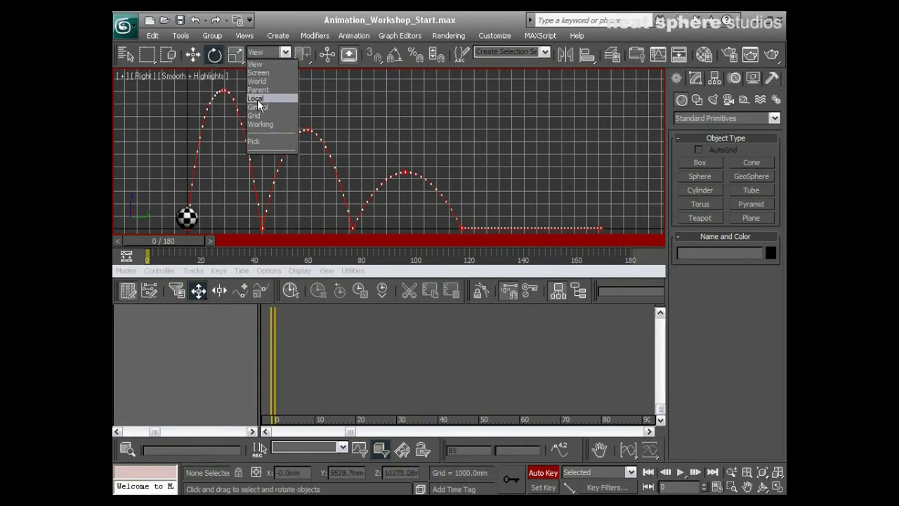
{"action": "left_click", "coordinate": [257, 81]}
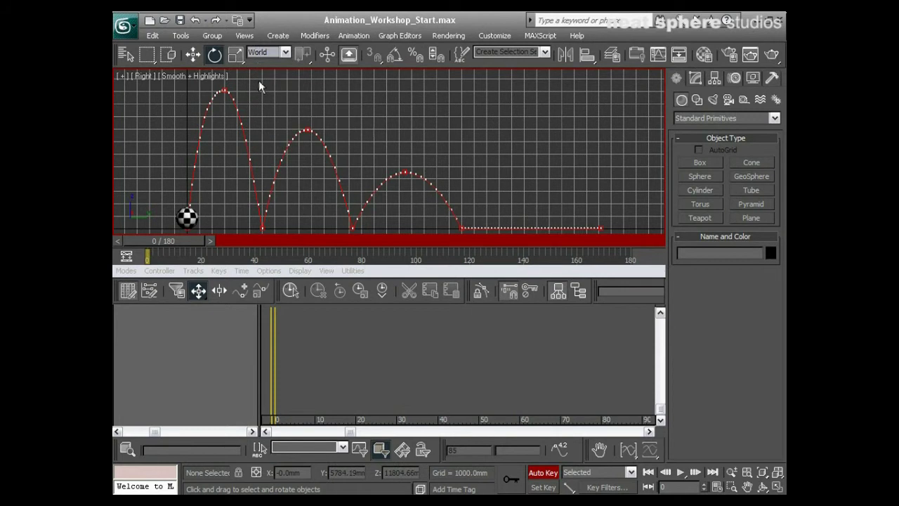
{"action": "left_click", "coordinate": [187, 217]}
{"action": "middle_click_drag", "start_coordinate": [199, 213], "coordinate": [206, 194]}
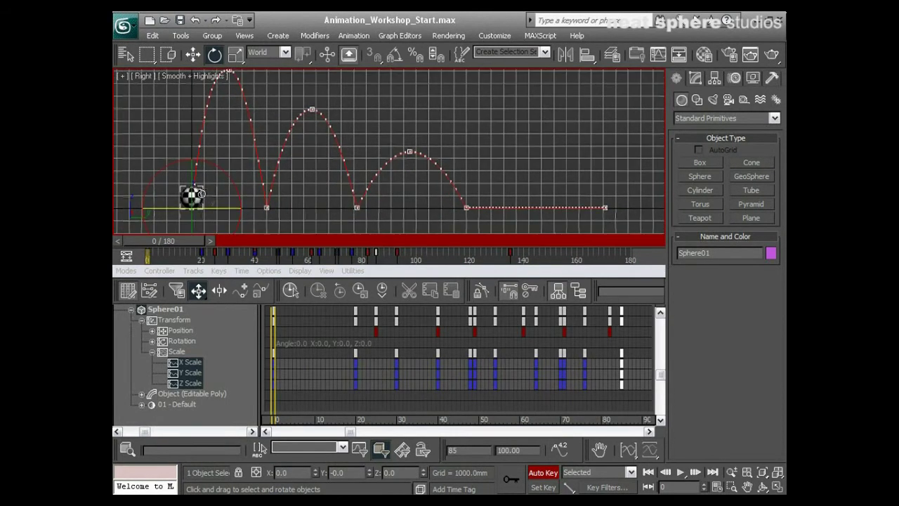
Step: Switch the track view to the Curve Editor and display the ball's Rotation track
{"action": "left_click", "coordinate": [125, 270]}
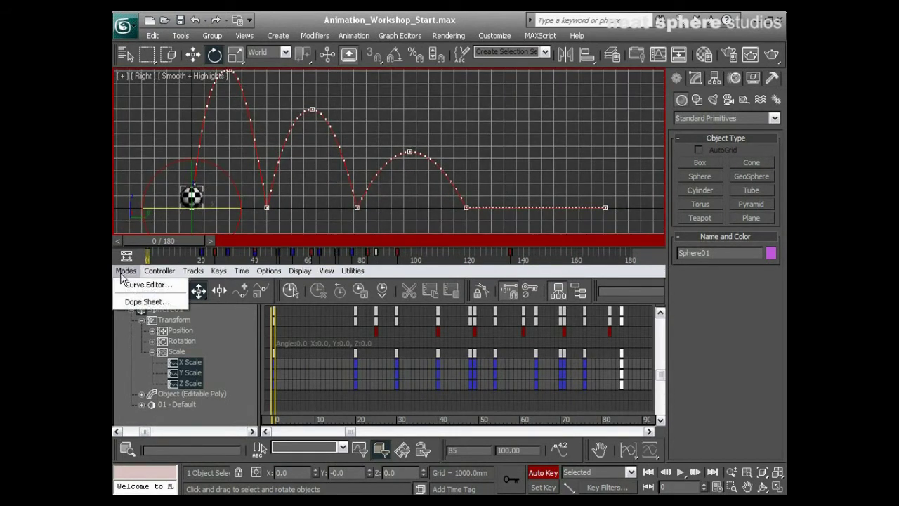
{"action": "left_click", "coordinate": [130, 284]}
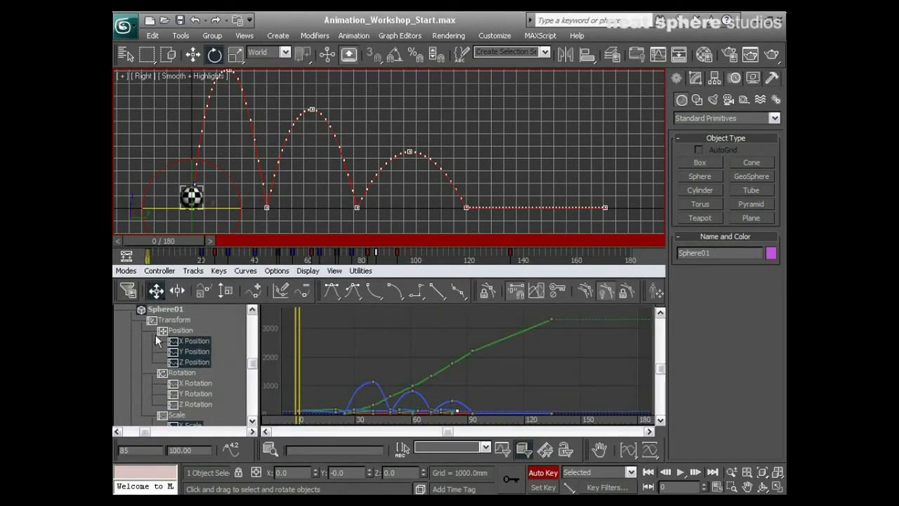
{"action": "left_click", "coordinate": [180, 373]}
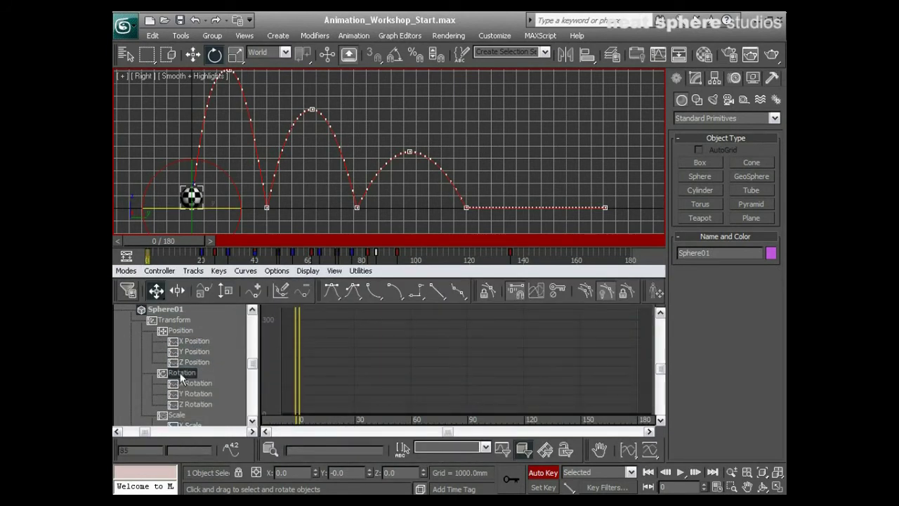
{"action": "middle_click_drag", "start_coordinate": [290, 125], "coordinate": [289, 144]}
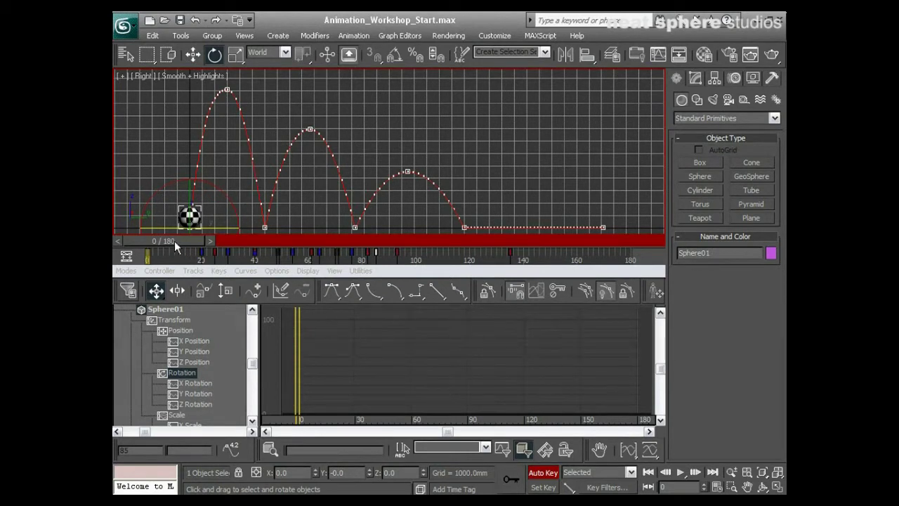
Step: At frame 25, before the first take-off, key a ball rotation of about 9.6 degrees around X
{"action": "left_click_drag", "start_coordinate": [175, 241], "coordinate": [238, 240]}
{"action": "key", "text": "e"}
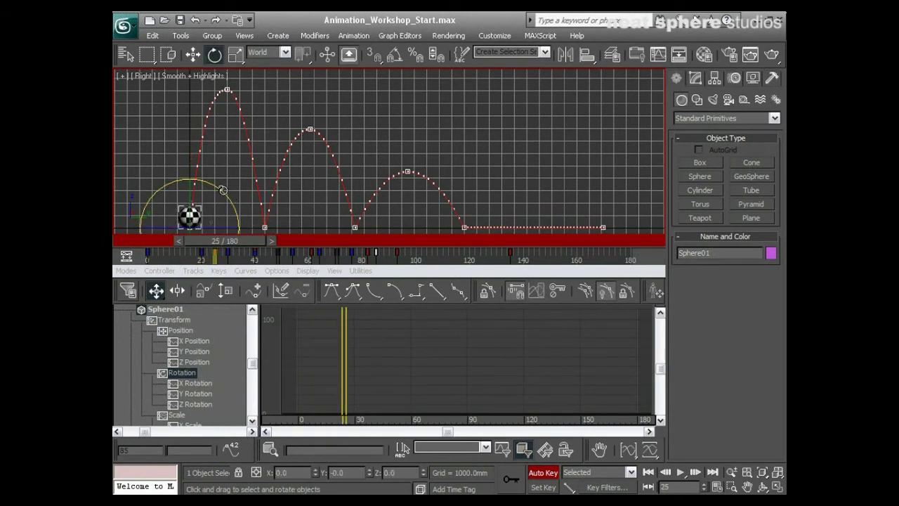
{"action": "left_click_drag", "start_coordinate": [222, 190], "coordinate": [219, 174]}
Step: At frame 32, on the rise of the first bounce, key the ball's X rotation at about -10 degrees
{"action": "left_click_drag", "start_coordinate": [254, 243], "coordinate": [271, 235]}
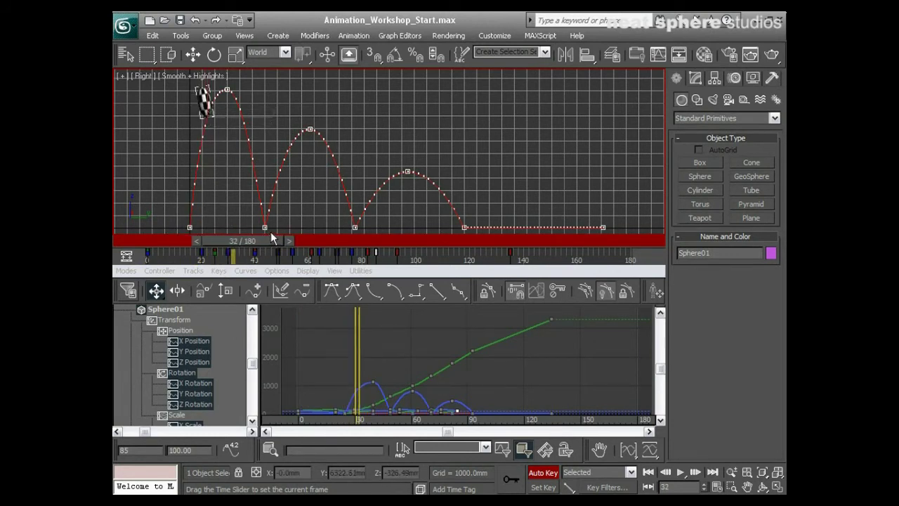
{"action": "key", "text": "e"}
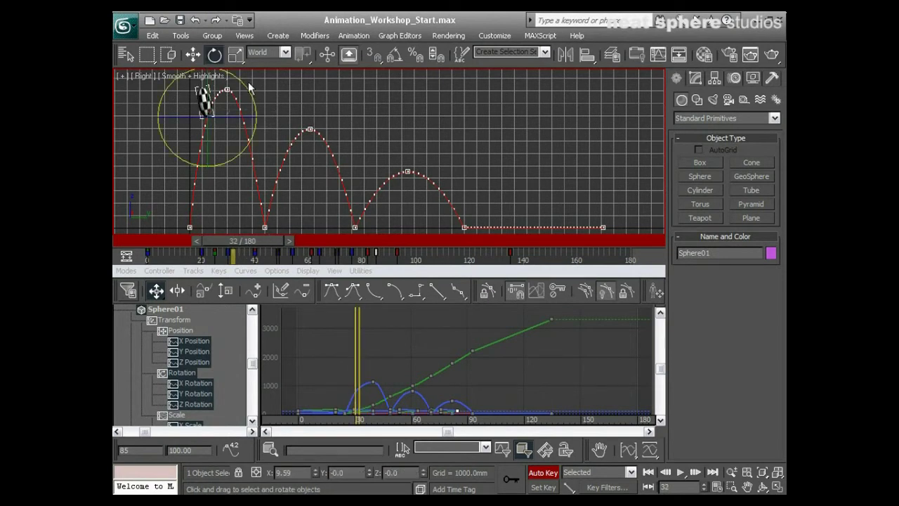
{"action": "left_click_drag", "start_coordinate": [241, 82], "coordinate": [238, 160]}
Step: At frame 46, on the fall towards the first landing, key the ball's X rotation at about 13.3 degrees
{"action": "mouse_move", "coordinate": [260, 241]}
{"action": "left_mouse_down"}
{"action": "mouse_move", "coordinate": [158, 251]}
{"action": "mouse_move", "coordinate": [298, 264]}
{"action": "left_mouse_up"}
{"action": "key", "text": "e"}
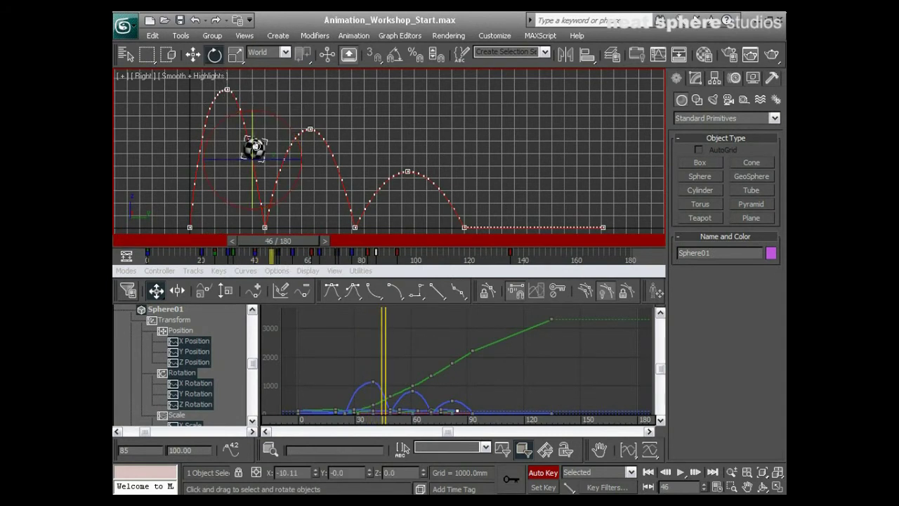
{"action": "left_click_drag", "start_coordinate": [285, 124], "coordinate": [270, 104]}
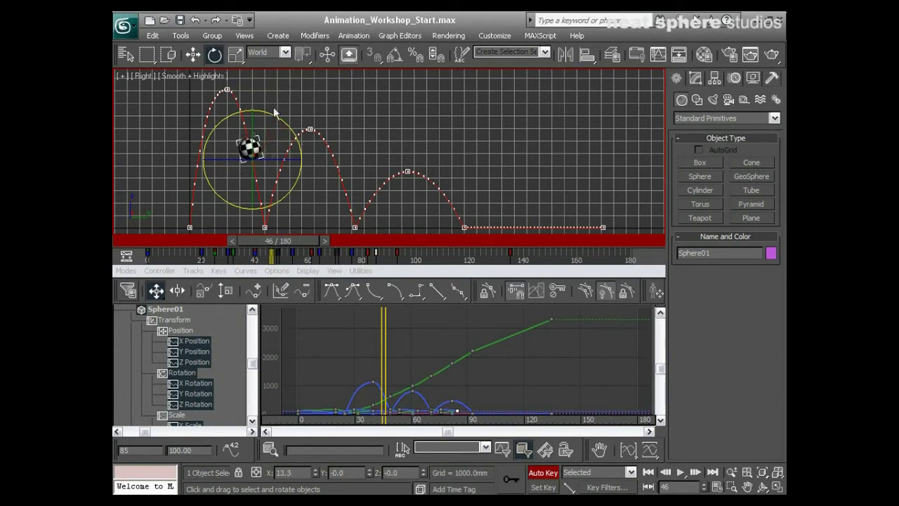
Step: On the rise of the second bounce, key the ball's X rotation at about -15.5 degrees and scrub back to frame 49 to check the landing
{"action": "left_click_drag", "start_coordinate": [283, 244], "coordinate": [306, 245]}
{"action": "left_click_drag", "start_coordinate": [311, 128], "coordinate": [333, 137]}
{"action": "left_click_drag", "start_coordinate": [334, 244], "coordinate": [311, 241]}
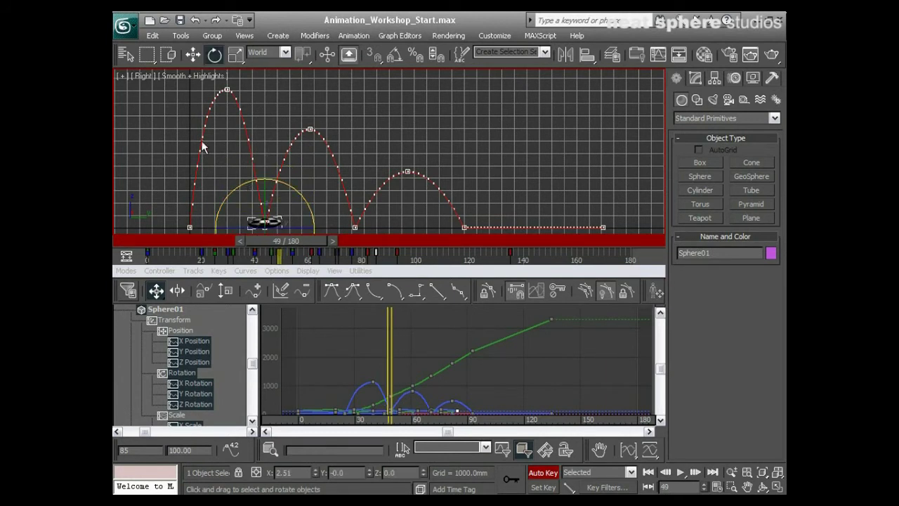
Step: At frame 68, on the fall of the second bounce, key the ball's X rotation at about 10.2 degrees
{"action": "left_click_drag", "start_coordinate": [288, 243], "coordinate": [338, 257]}
{"action": "key", "text": "e"}
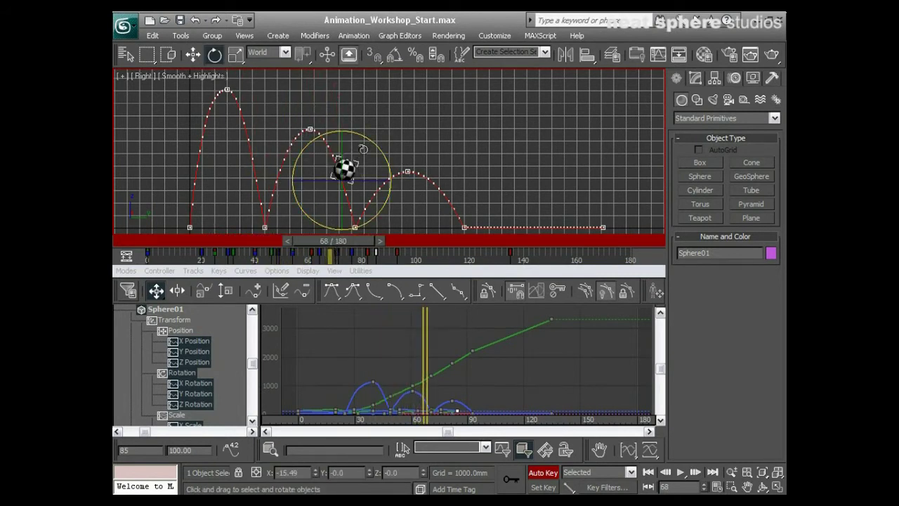
{"action": "mouse_move", "coordinate": [373, 143]}
{"action": "left_mouse_down"}
{"action": "mouse_move", "coordinate": [345, 116]}
{"action": "mouse_move", "coordinate": [344, 139]}
{"action": "mouse_move", "coordinate": [369, 139]}
{"action": "mouse_move", "coordinate": [363, 134]}
{"action": "left_mouse_up"}
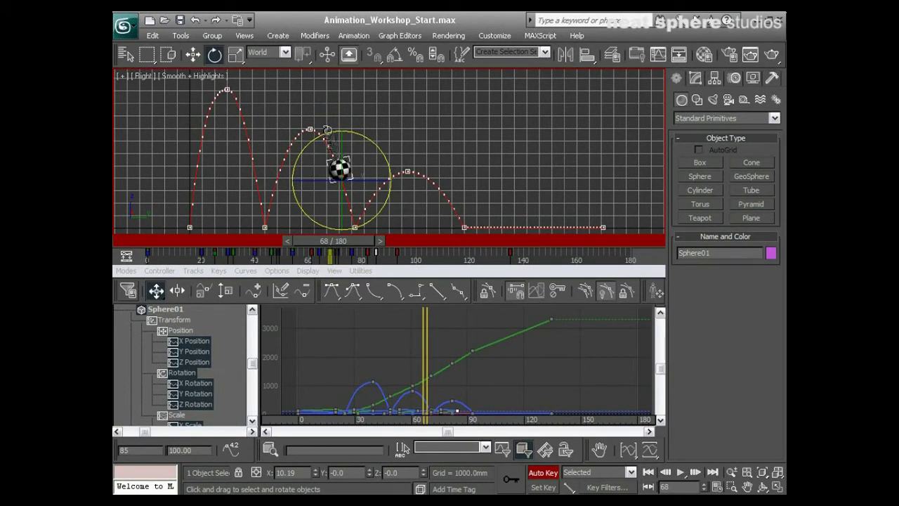
Step: At frame 76, on the rise of the third bounce, key the ball's X rotation at about -14.5 degrees
{"action": "left_click_drag", "start_coordinate": [351, 245], "coordinate": [370, 245]}
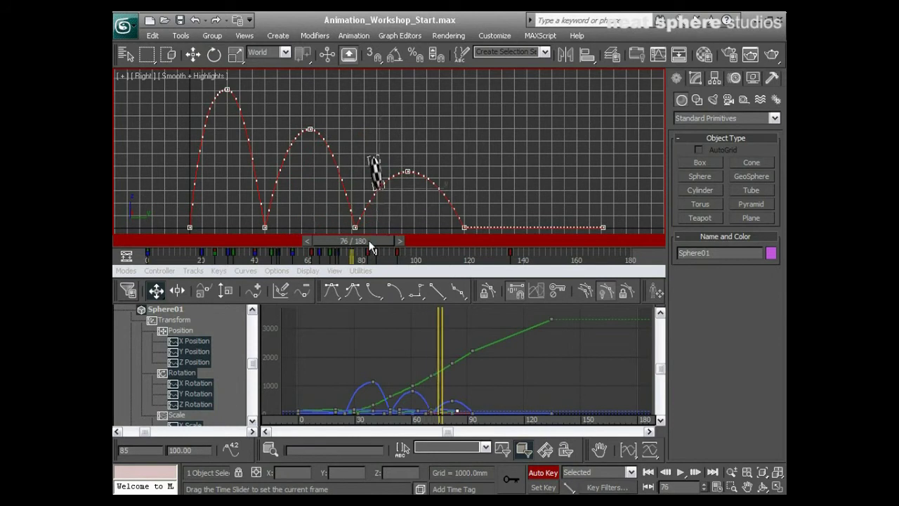
{"action": "key", "text": "e"}
{"action": "left_click_drag", "start_coordinate": [406, 145], "coordinate": [432, 164]}
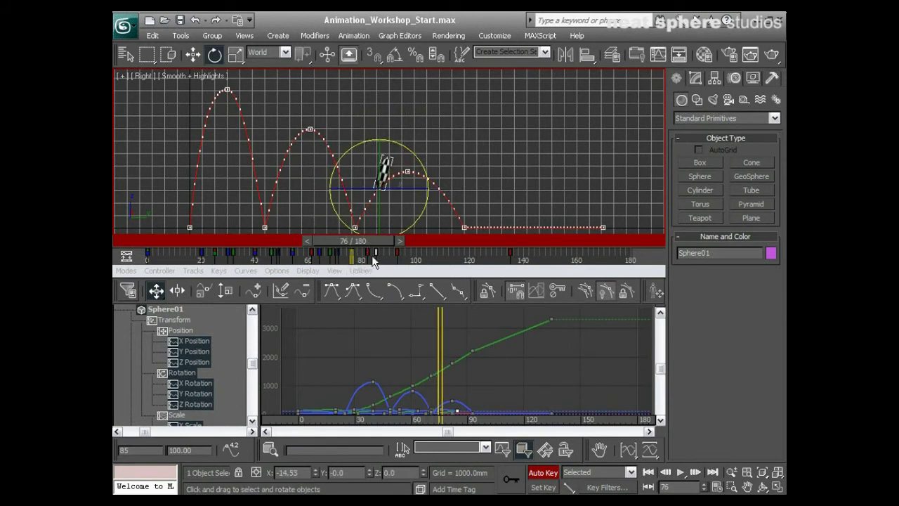
Step: On the fall of the third bounce, key the ball's X rotation at about 12.9 degrees at frame 88 and 15.4 degrees at frame 93
{"action": "left_click_drag", "start_coordinate": [378, 246], "coordinate": [408, 240]}
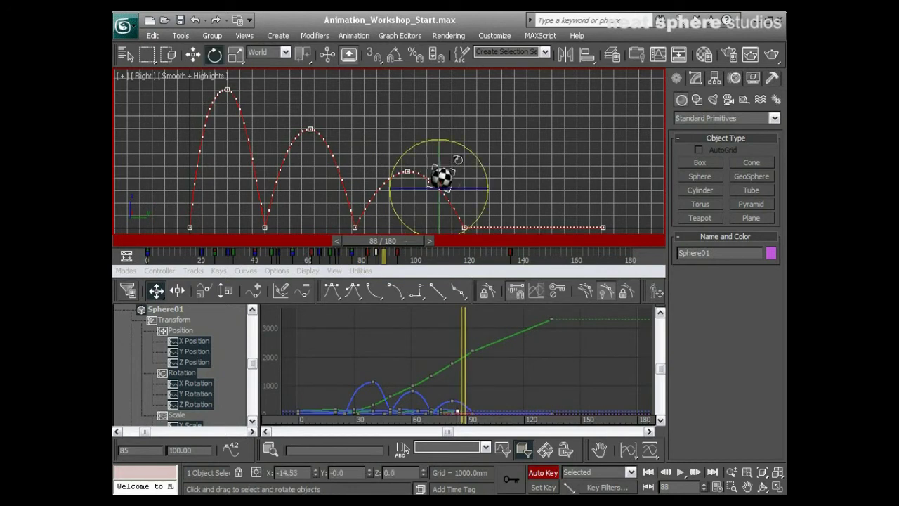
{"action": "left_click_drag", "start_coordinate": [477, 157], "coordinate": [452, 133]}
{"action": "left_click_drag", "start_coordinate": [402, 241], "coordinate": [416, 242]}
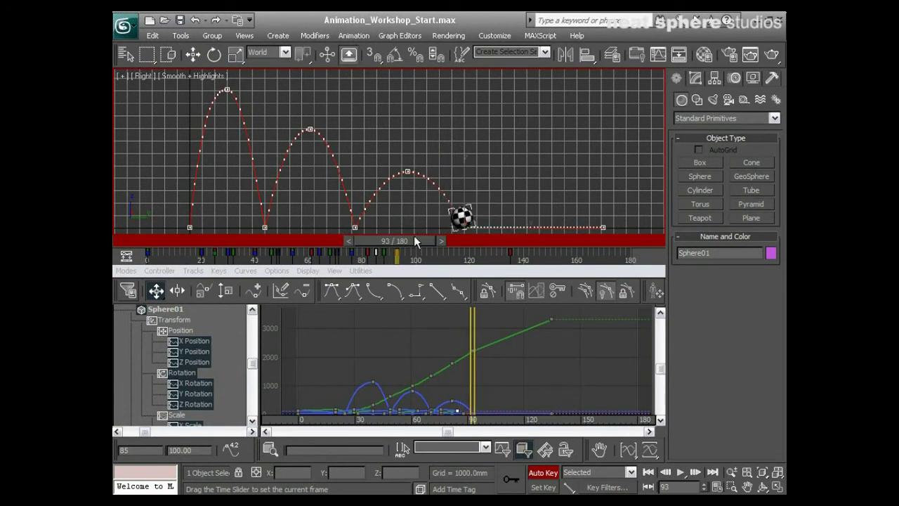
{"action": "key", "text": "e"}
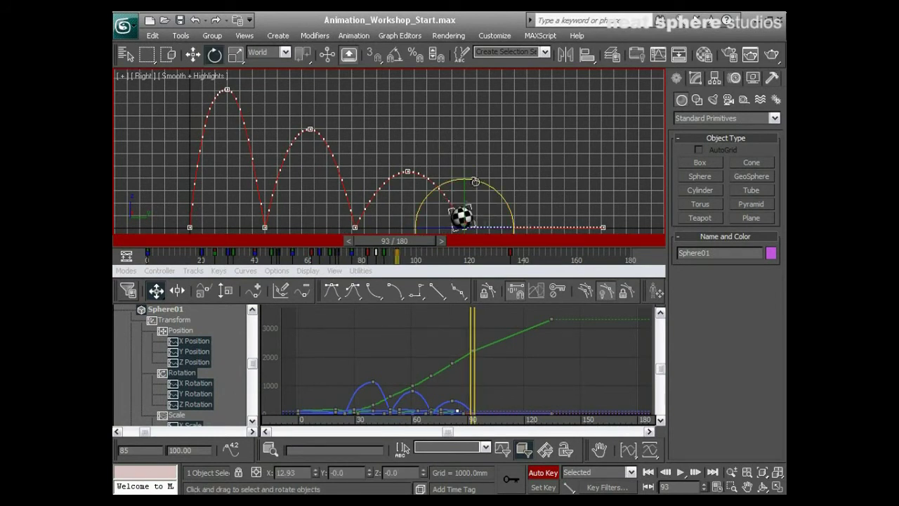
{"action": "left_click_drag", "start_coordinate": [476, 182], "coordinate": [482, 189]}
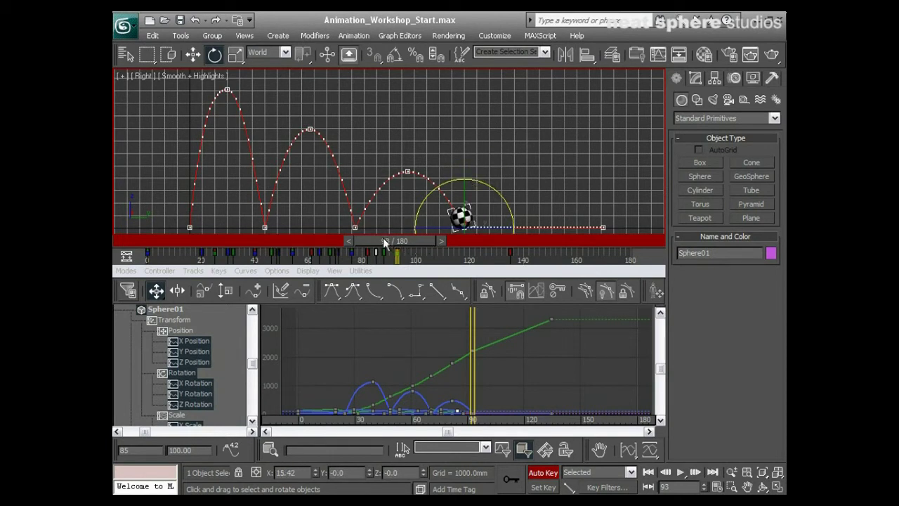
Step: Along the ground roll, key the ball's X rotation at about 30 degrees at frame 113 and tilt it back at frame 132
{"action": "left_click_drag", "start_coordinate": [385, 242], "coordinate": [439, 241]}
{"action": "left_click_drag", "start_coordinate": [552, 181], "coordinate": [512, 210]}
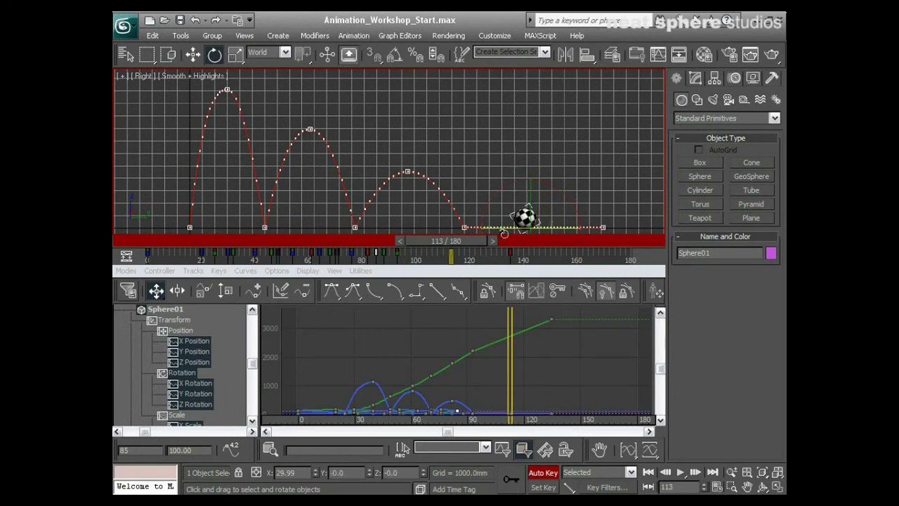
{"action": "left_click_drag", "start_coordinate": [462, 243], "coordinate": [511, 241]}
{"action": "key", "text": "e"}
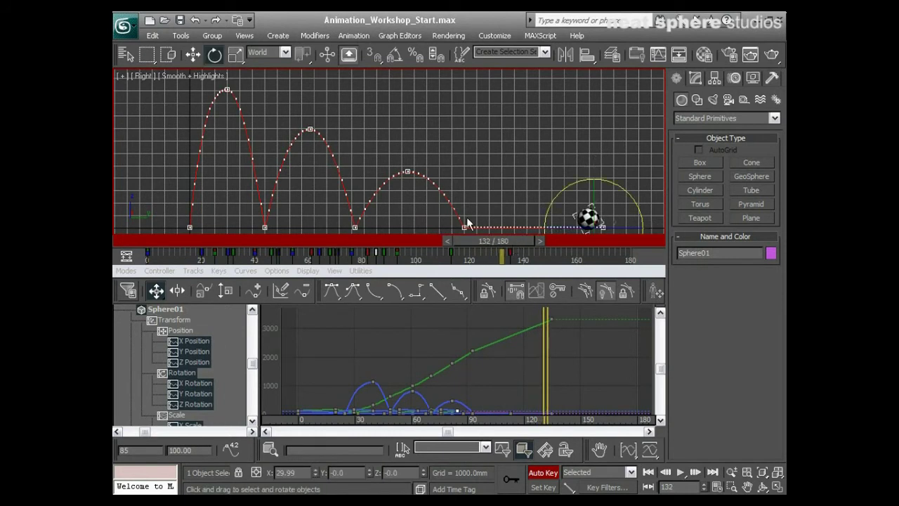
{"action": "left_click_drag", "start_coordinate": [549, 203], "coordinate": [548, 167]}
Step: Start the ball's rocking at its stopping point by keying opposite X-rotation tilts at frames 135 and 138
{"action": "left_click_drag", "start_coordinate": [522, 236], "coordinate": [530, 236]}
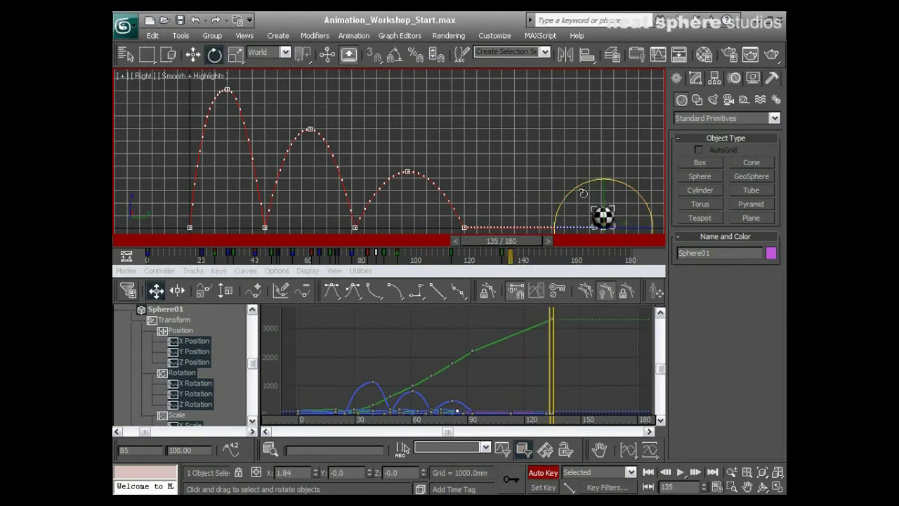
{"action": "left_click_drag", "start_coordinate": [575, 190], "coordinate": [566, 214]}
{"action": "key", "text": "q"}
{"action": "left_click_drag", "start_coordinate": [526, 240], "coordinate": [535, 239]}
{"action": "key", "text": "e"}
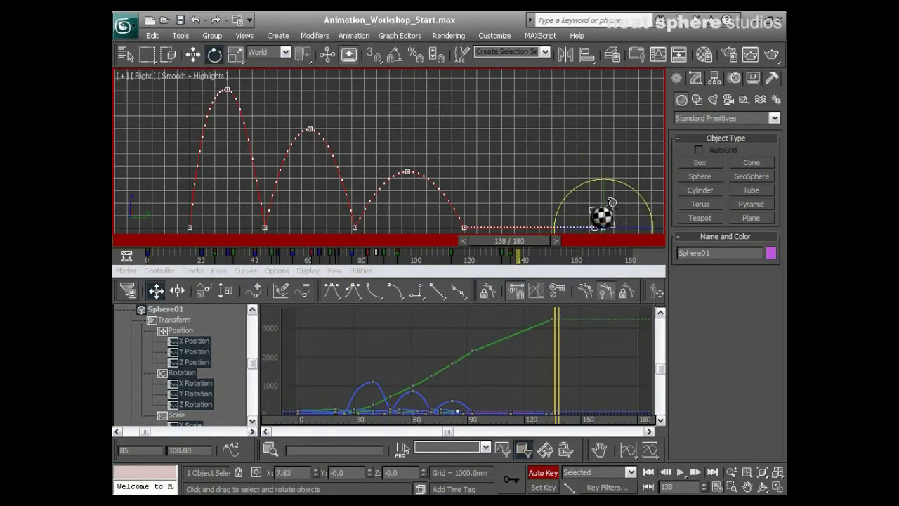
{"action": "left_click_drag", "start_coordinate": [568, 189], "coordinate": [629, 167]}
Step: Continue the rocking with an opposite tilt a few frames after 138 and an X rotation of about -15.5 degrees at frame 145
{"action": "key", "text": "q"}
{"action": "left_click_drag", "start_coordinate": [539, 239], "coordinate": [551, 244]}
{"action": "key", "text": "e"}
{"action": "left_click_drag", "start_coordinate": [595, 183], "coordinate": [537, 239]}
{"action": "key", "text": "q"}
{"action": "key", "text": "e"}
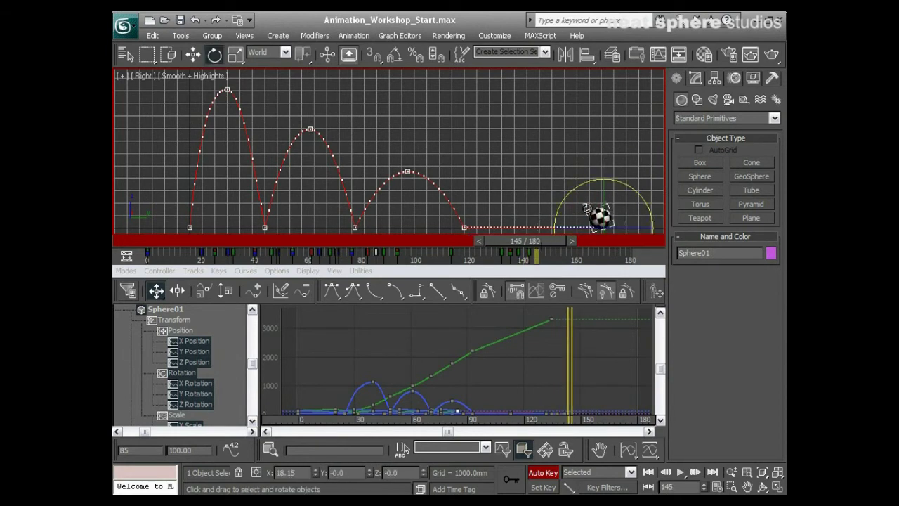
{"action": "left_click_drag", "start_coordinate": [566, 197], "coordinate": [605, 173]}
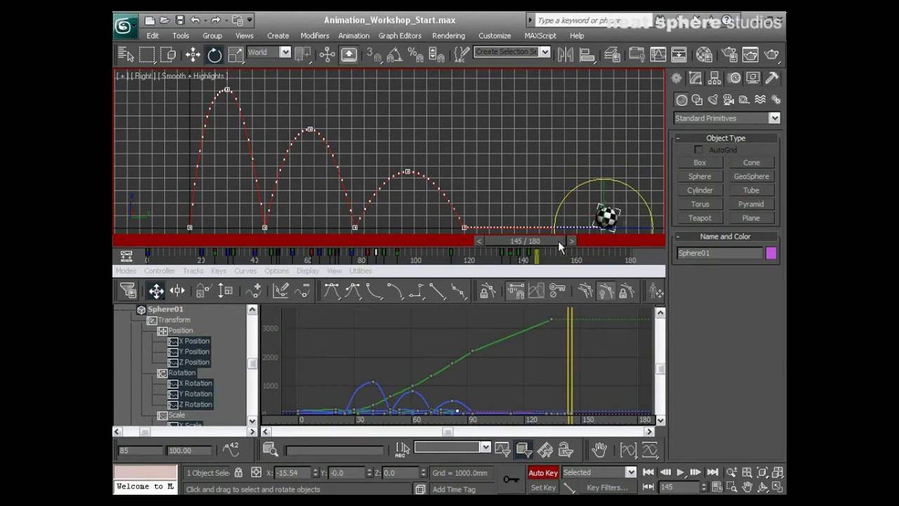
Step: Key the ball's X rotation at about 14 degrees a few frames after 145 and at about -6.9 degrees at frame 153
{"action": "left_click_drag", "start_coordinate": [561, 242], "coordinate": [569, 242]}
{"action": "key", "text": "e"}
{"action": "left_click_drag", "start_coordinate": [595, 177], "coordinate": [558, 202]}
{"action": "left_click_drag", "start_coordinate": [545, 235], "coordinate": [560, 238]}
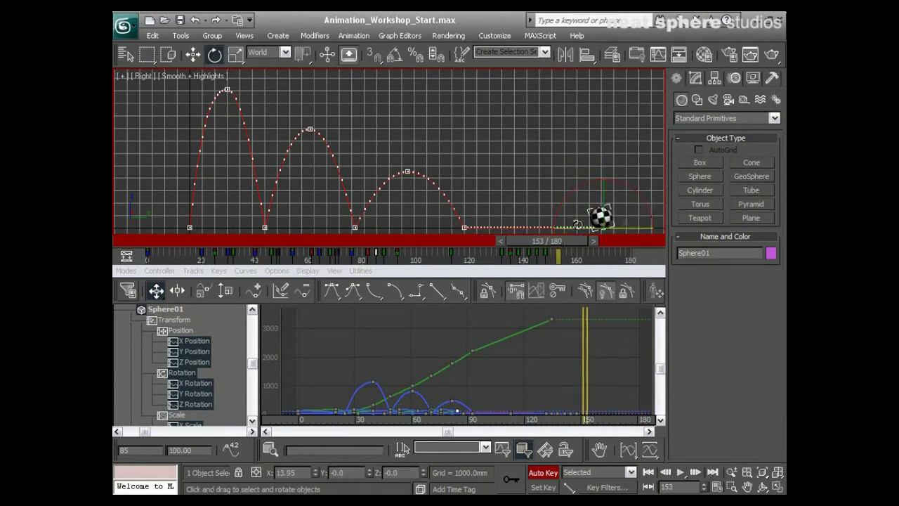
{"action": "left_click_drag", "start_coordinate": [564, 199], "coordinate": [580, 188]}
Step: Key the ball's X rotation at about 4.7 degrees at frame 158 and about -9.5 degrees at frame 165
{"action": "mouse_move", "coordinate": [560, 246]}
{"action": "left_mouse_down"}
{"action": "mouse_move", "coordinate": [582, 248]}
{"action": "mouse_move", "coordinate": [573, 246]}
{"action": "left_mouse_up"}
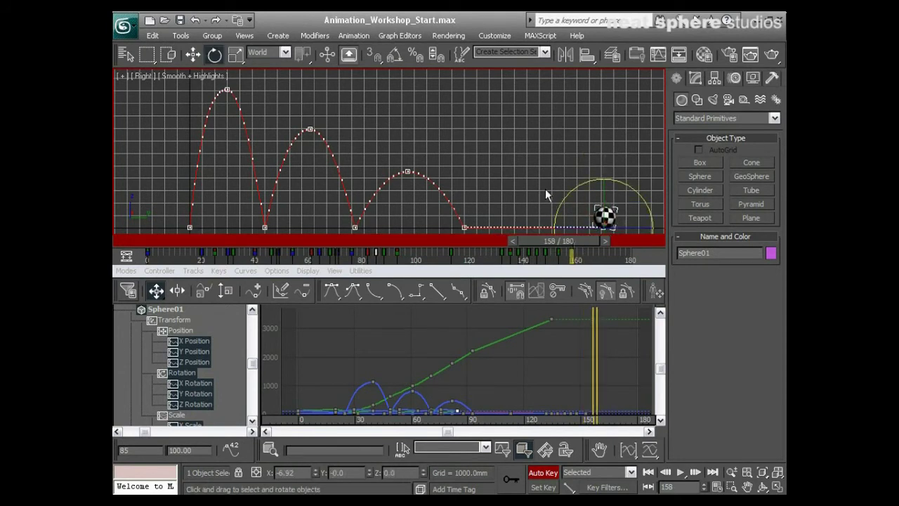
{"action": "left_click_drag", "start_coordinate": [584, 181], "coordinate": [571, 197]}
{"action": "left_click_drag", "start_coordinate": [569, 242], "coordinate": [587, 241]}
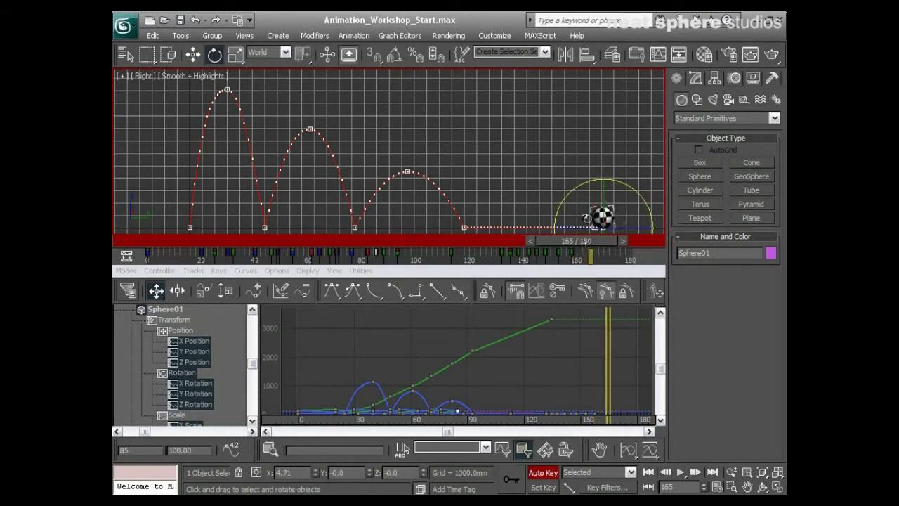
{"action": "left_click_drag", "start_coordinate": [575, 193], "coordinate": [592, 188]}
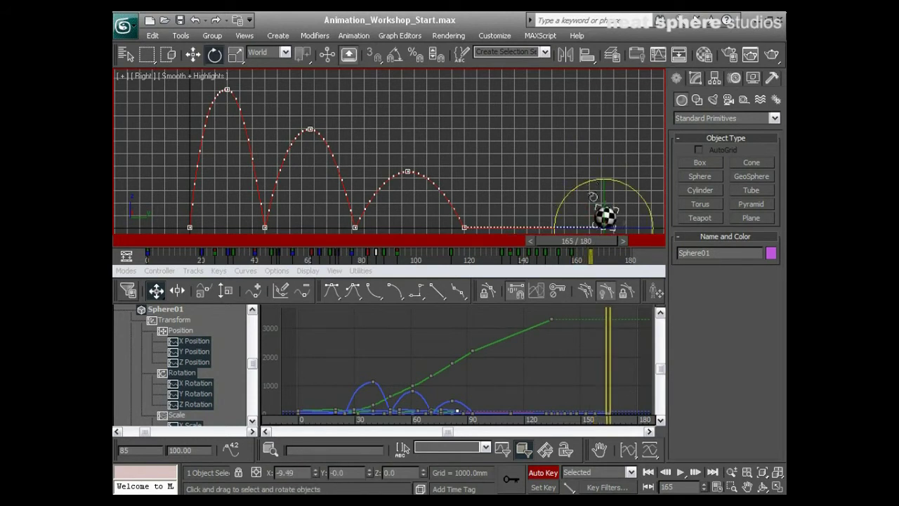
Step: Settle the ball by keying its X rotation at about -0.4 degrees at frame 171, and switch off automatic keying
{"action": "left_click_drag", "start_coordinate": [592, 246], "coordinate": [605, 244]}
{"action": "left_click_drag", "start_coordinate": [594, 179], "coordinate": [587, 184]}
{"action": "left_click", "coordinate": [542, 473]}
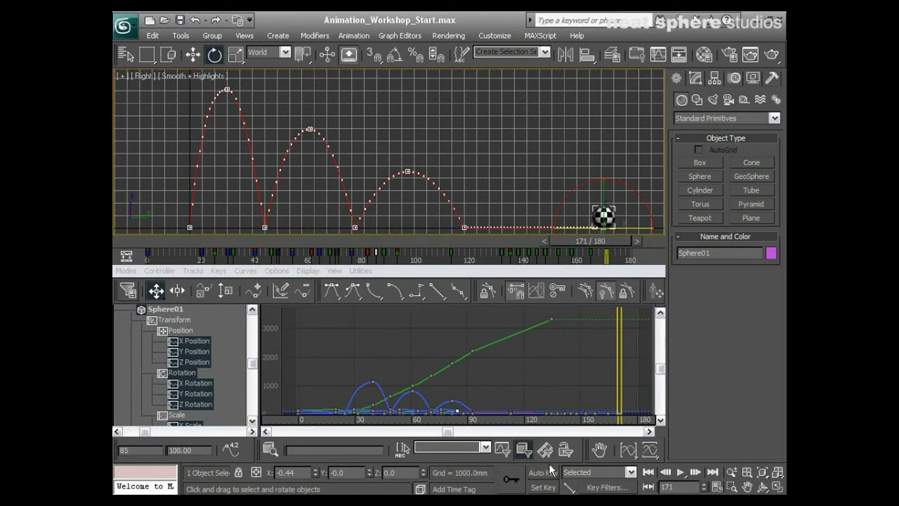
Step: Hide the grid and play the ball's animation from frame 0, stopping at frame 69 with the ball selected
{"action": "left_click", "coordinate": [648, 473]}
{"action": "left_click", "coordinate": [481, 159]}
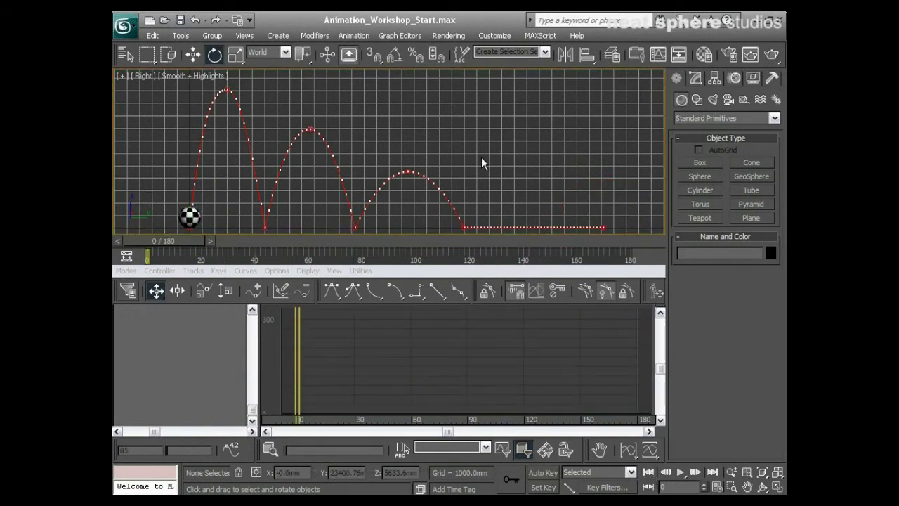
{"action": "key", "text": "g"}
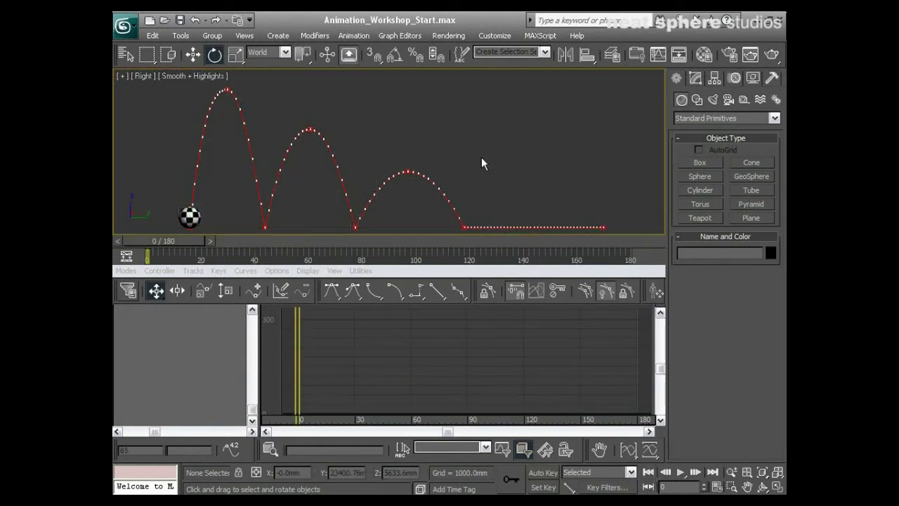
{"action": "left_click", "coordinate": [678, 472]}
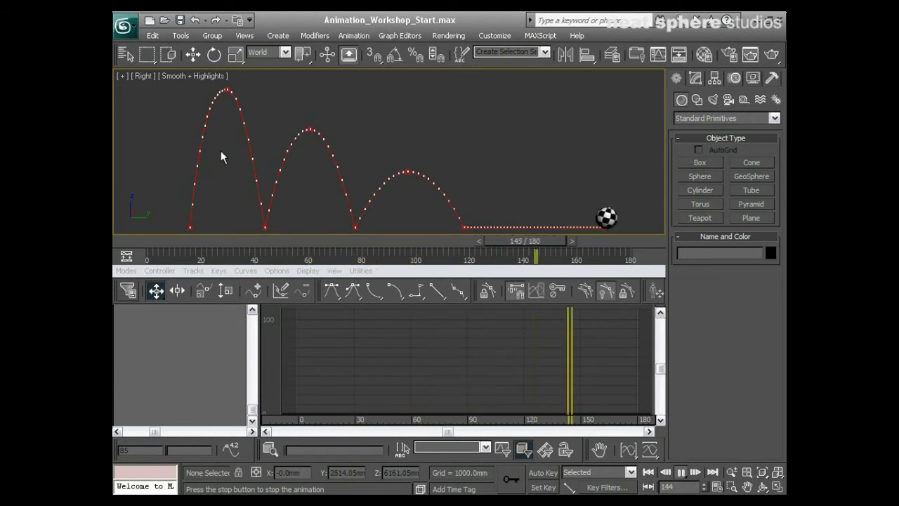
{"action": "left_click", "coordinate": [684, 479]}
{"action": "key", "text": "e"}
{"action": "left_click", "coordinate": [345, 182]}
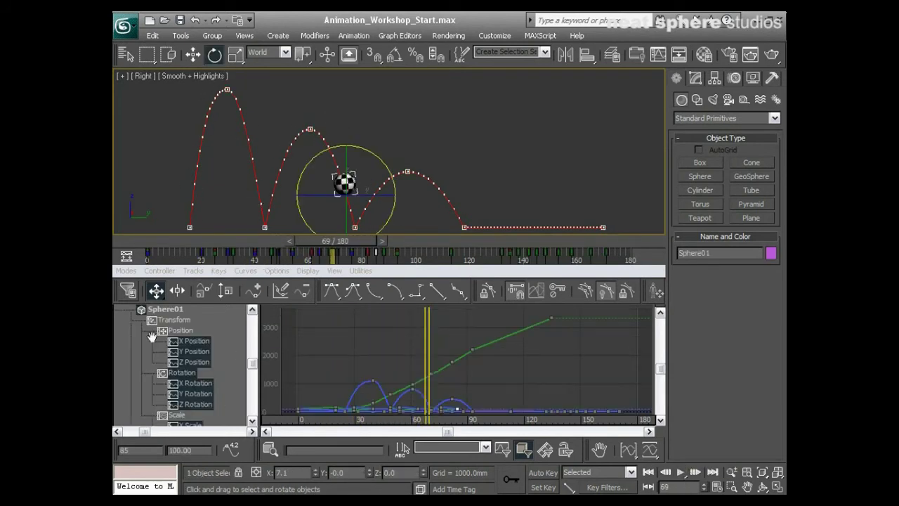
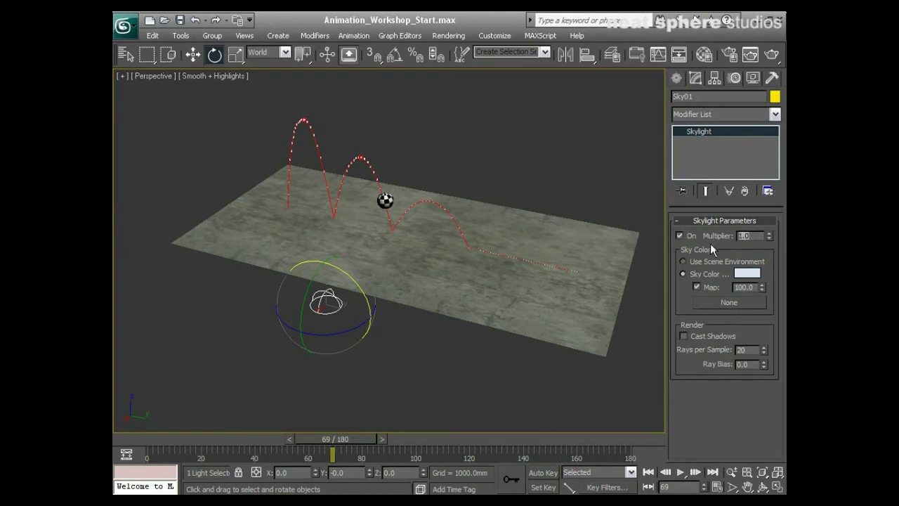
Step: Lower the skylight's multiplier, entering 0.8
{"action": "type", "text": "0.8"}
{"action": "type", "text": ".0"}
{"action": "type", "text": "0."}
Step: Create a target spotlight well in front of the floor plane, aimed at the area beneath the bounce path
{"action": "left_click", "coordinate": [678, 80]}
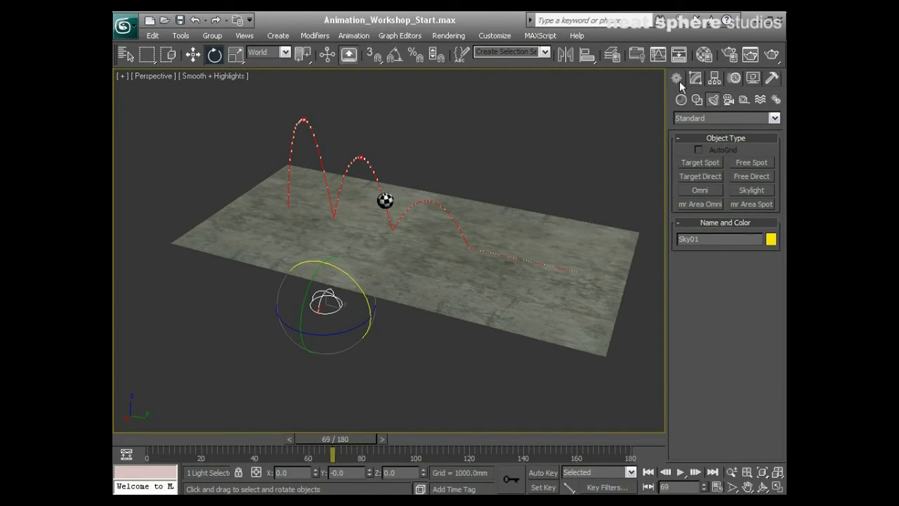
{"action": "left_click", "coordinate": [698, 162]}
{"action": "scroll", "coordinate": [405, 311], "scroll_direction": "down", "scroll_amount": 4}
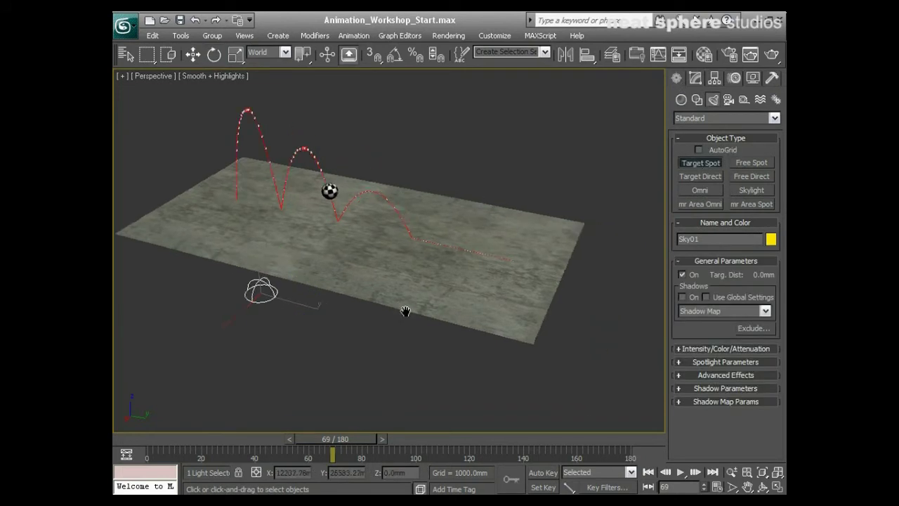
{"action": "mouse_move", "coordinate": [420, 366]}
{"action": "left_mouse_down"}
{"action": "mouse_move", "coordinate": [393, 269]}
{"action": "mouse_move", "coordinate": [364, 244]}
{"action": "left_mouse_up"}
{"action": "right_click", "coordinate": [466, 335]}
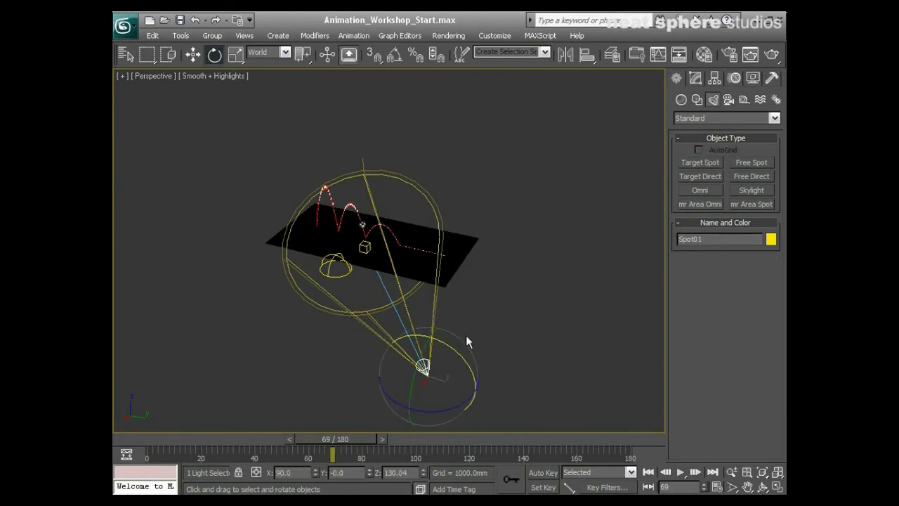
Step: Raise the spotlight to a height of about 50588 mm so that it shines down onto the floor
{"action": "key", "text": "w"}
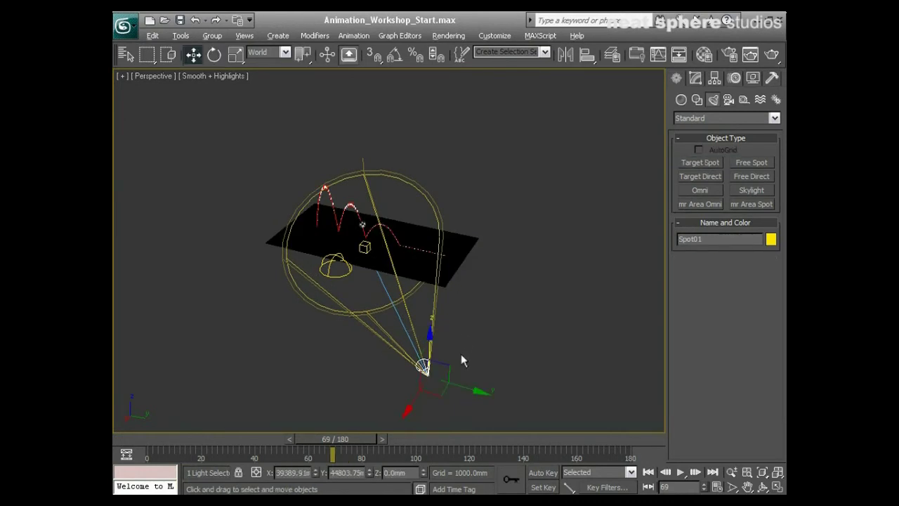
{"action": "middle_click_drag", "start_coordinate": [460, 353], "coordinate": [334, 340], "text": "alt"}
{"action": "left_click_drag", "start_coordinate": [277, 280], "coordinate": [262, 25]}
{"action": "middle_click_drag", "start_coordinate": [467, 120], "coordinate": [472, 180]}
{"action": "scroll", "coordinate": [584, 182], "scroll_direction": "down", "scroll_amount": 3}
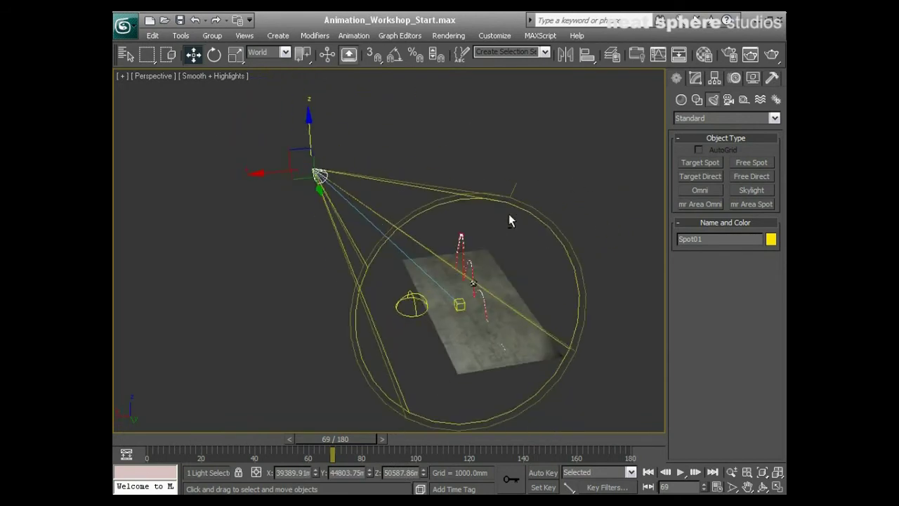
Step: Turn on shadows for the spotlight and set their type to Ray Traced Shadows
{"action": "left_click", "coordinate": [695, 79]}
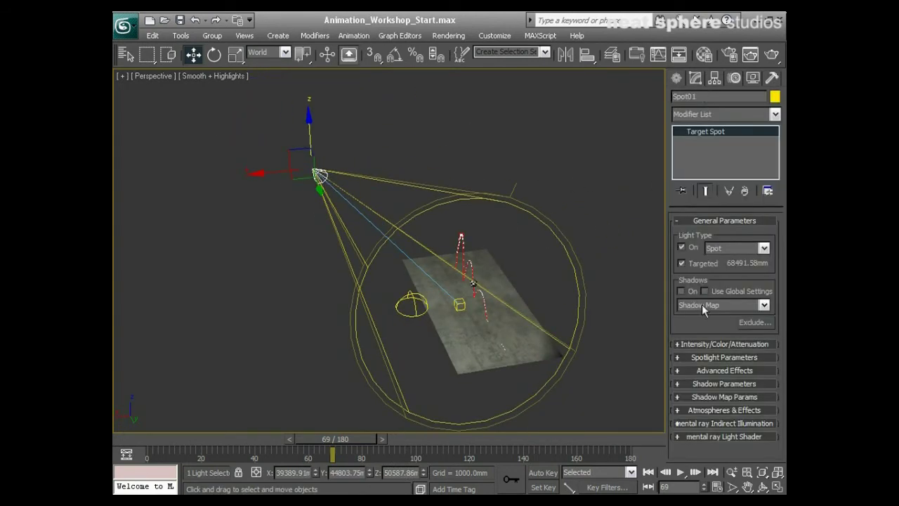
{"action": "left_click", "coordinate": [680, 291]}
{"action": "left_click", "coordinate": [686, 306]}
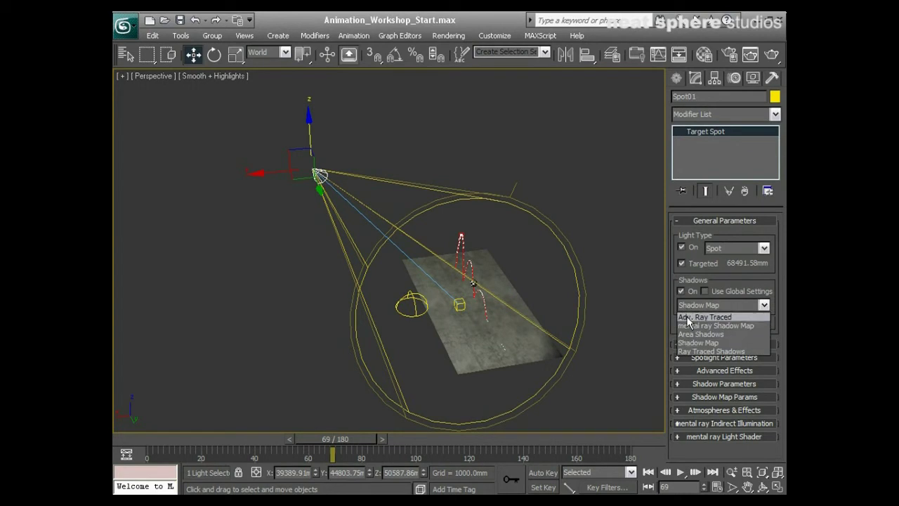
{"action": "left_click", "coordinate": [691, 351]}
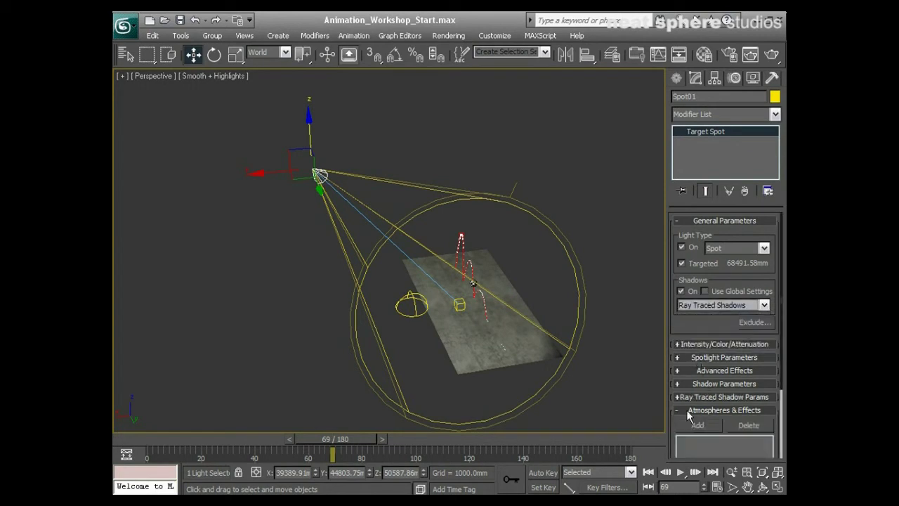
Step: Reduce the spotlight's object shadow density to about 0.71
{"action": "left_click", "coordinate": [685, 411]}
{"action": "left_click", "coordinate": [699, 383]}
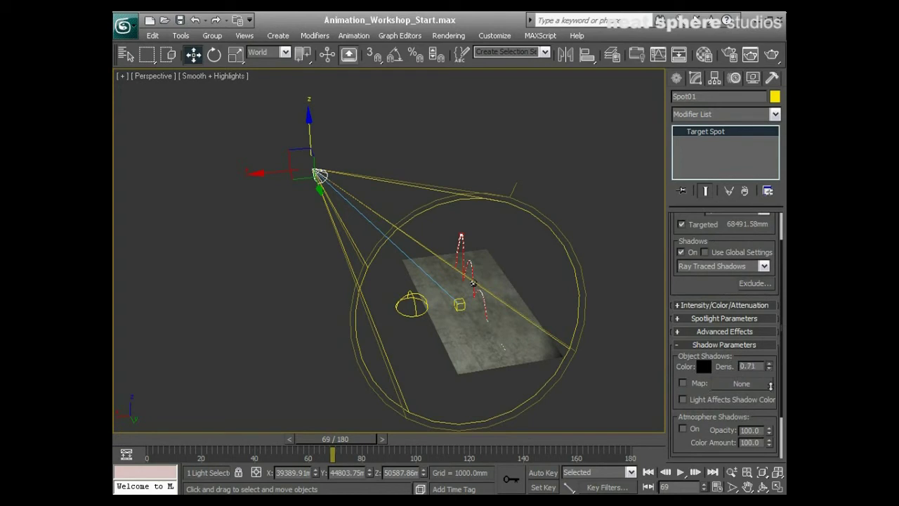
{"action": "left_click", "coordinate": [752, 345]}
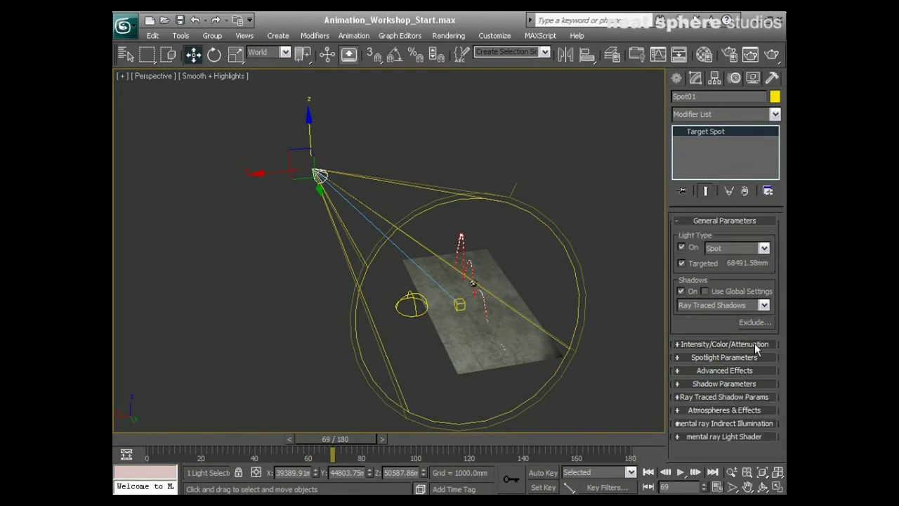
Step: Set the spotlight's colour to warm off-white (RGB 249, 243, 233) and move it to about 56098 mm from its target
{"action": "left_click", "coordinate": [736, 342]}
{"action": "left_click", "coordinate": [755, 330]}
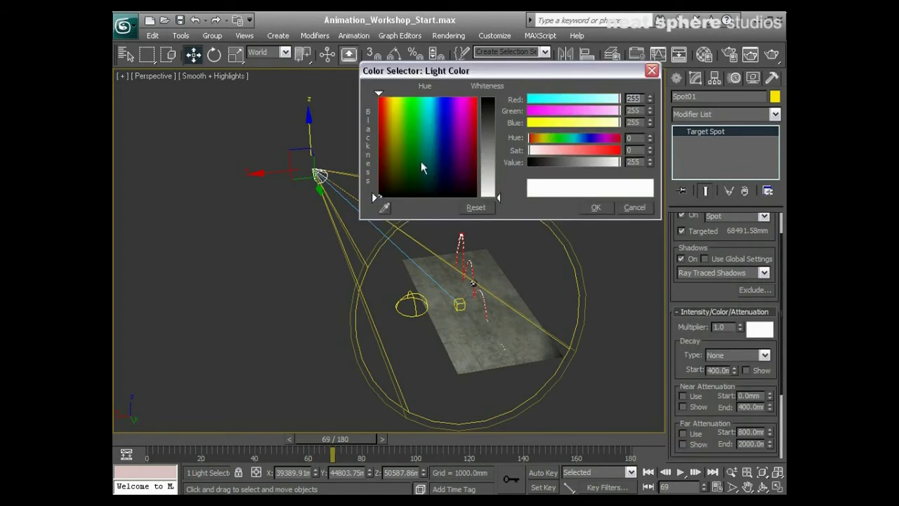
{"action": "left_click", "coordinate": [388, 125]}
{"action": "left_click_drag", "start_coordinate": [494, 196], "coordinate": [500, 190]}
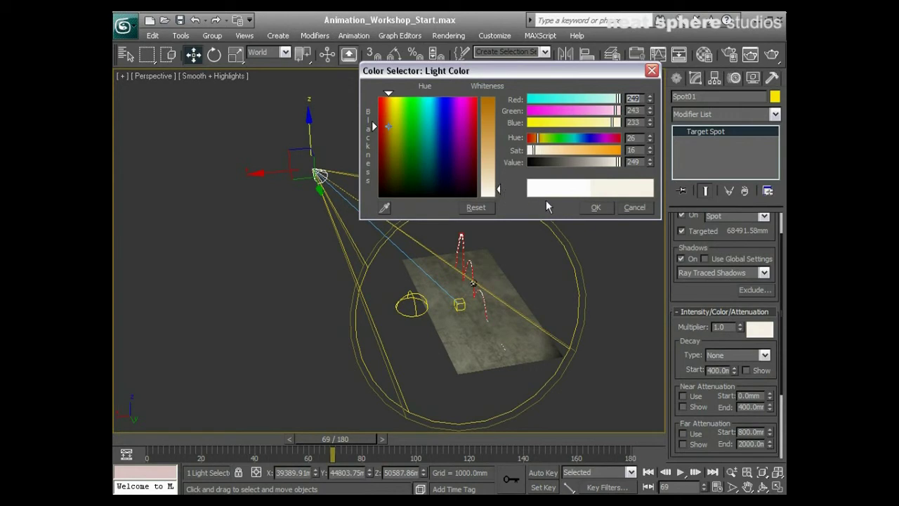
{"action": "left_click", "coordinate": [594, 207]}
{"action": "left_click_drag", "start_coordinate": [314, 175], "coordinate": [379, 129]}
Step: Frame a low perspective view across the floor covering the ball's whole bounce path and create a camera from that view
{"action": "middle_click_drag", "start_coordinate": [453, 295], "coordinate": [383, 271]}
{"action": "scroll", "coordinate": [383, 271], "scroll_direction": "up", "scroll_amount": 5}
{"action": "middle_click_drag", "start_coordinate": [349, 295], "coordinate": [394, 297], "text": "alt"}
{"action": "key", "text": "alt+z"}
{"action": "left_click_drag", "start_coordinate": [419, 317], "coordinate": [424, 259]}
{"action": "middle_click_drag", "start_coordinate": [433, 342], "coordinate": [433, 275]}
{"action": "scroll", "coordinate": [439, 277], "scroll_direction": "up", "scroll_amount": 2}
{"action": "middle_click_drag", "start_coordinate": [230, 269], "coordinate": [225, 283]}
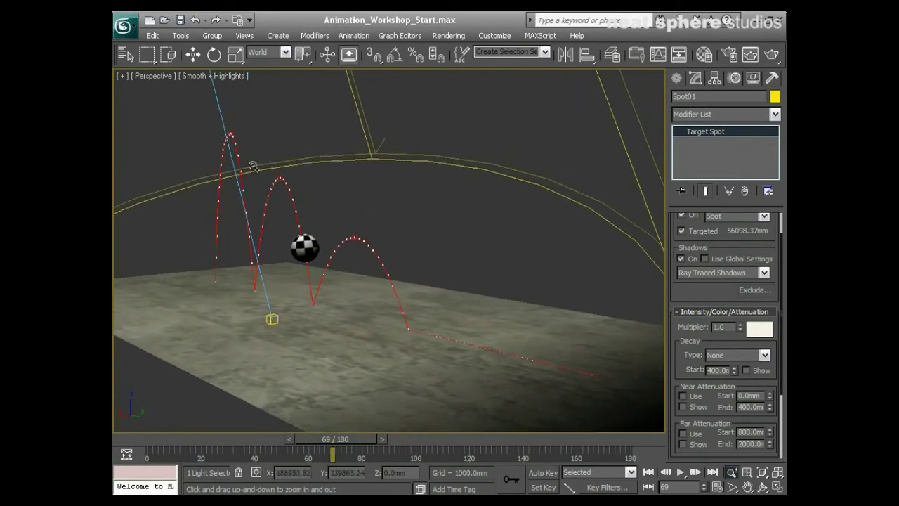
{"action": "middle_click_drag", "start_coordinate": [309, 296], "coordinate": [302, 286], "text": "alt"}
{"action": "middle_click_drag", "start_coordinate": [385, 293], "coordinate": [353, 264]}
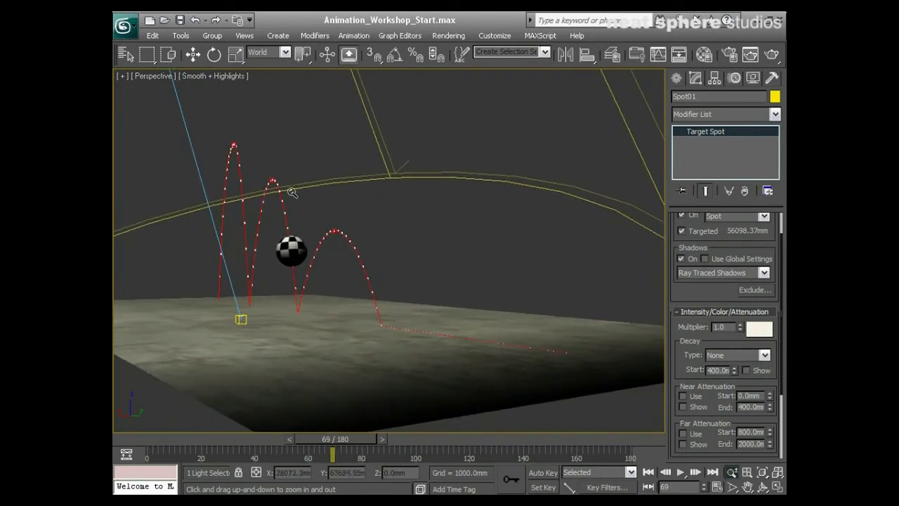
{"action": "left_click", "coordinate": [278, 35]}
{"action": "mouse_move", "coordinate": [301, 199]}
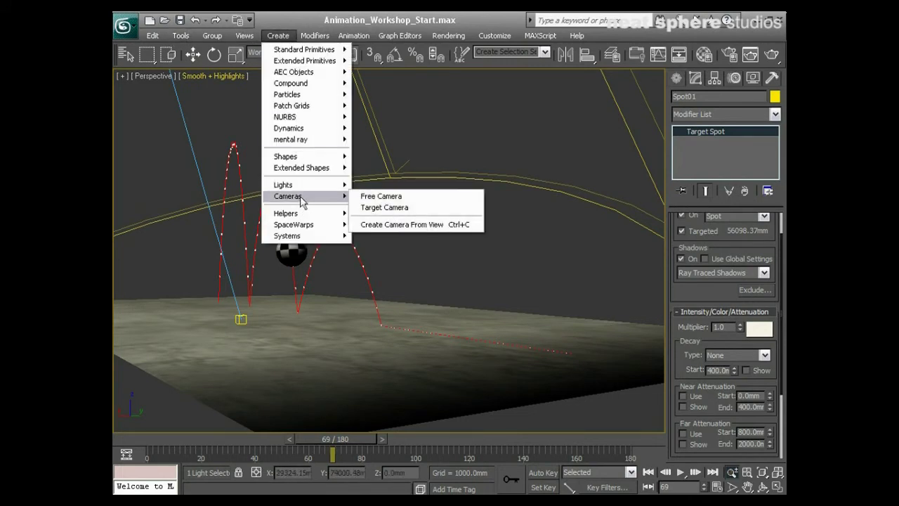
{"action": "left_click", "coordinate": [395, 225]}
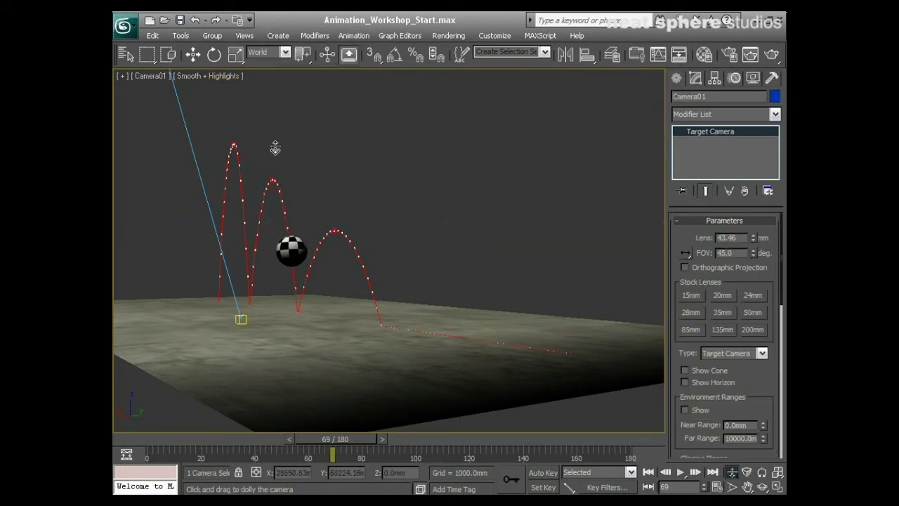
Step: Show all four viewports and set the camera to the 35 mm stock lens
{"action": "left_click", "coordinate": [777, 486]}
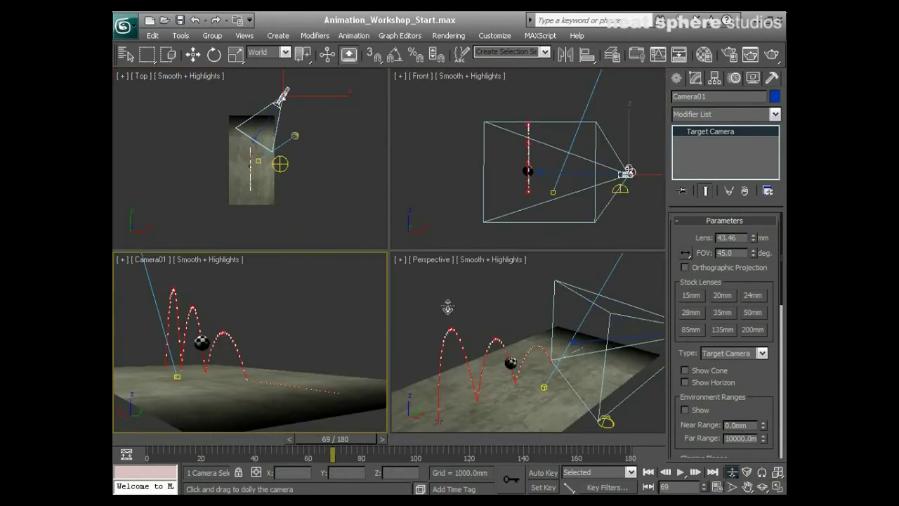
{"action": "middle_click_drag", "start_coordinate": [536, 364], "coordinate": [582, 351], "text": "alt"}
{"action": "left_click", "coordinate": [722, 312]}
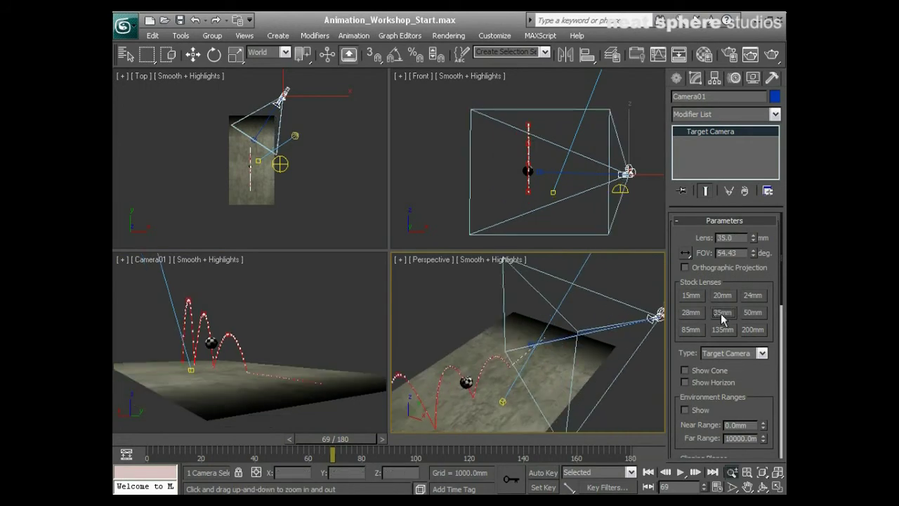
Step: Dolly the camera closer to the ball's path in the camera view and move the timeline to frame 60
{"action": "right_click", "coordinate": [360, 332]}
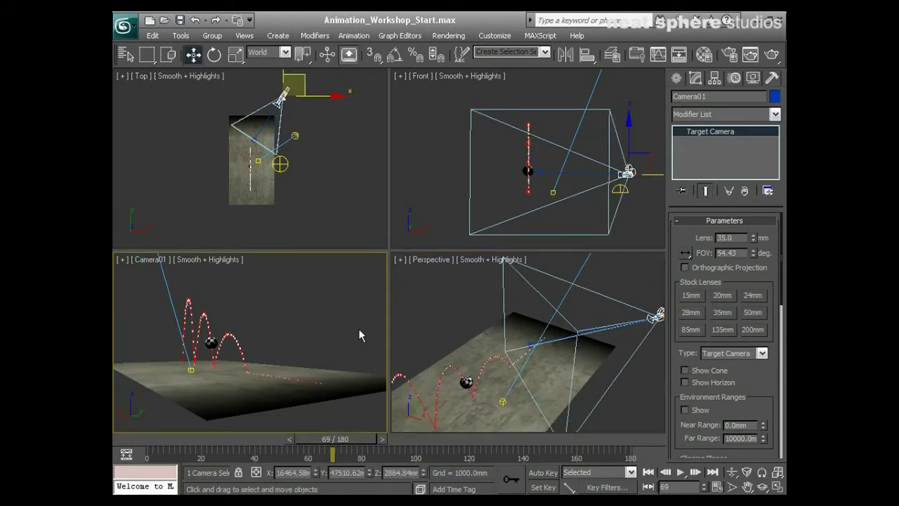
{"action": "left_click", "coordinate": [731, 472]}
{"action": "left_click_drag", "start_coordinate": [293, 377], "coordinate": [293, 363]}
{"action": "left_click_drag", "start_coordinate": [335, 443], "coordinate": [314, 475]}
Step: In the Top view, shift the spotlight's target along the floor towards the ball's roll, and return the timeline to frame 0
{"action": "right_click", "coordinate": [322, 151]}
{"action": "key", "text": "w"}
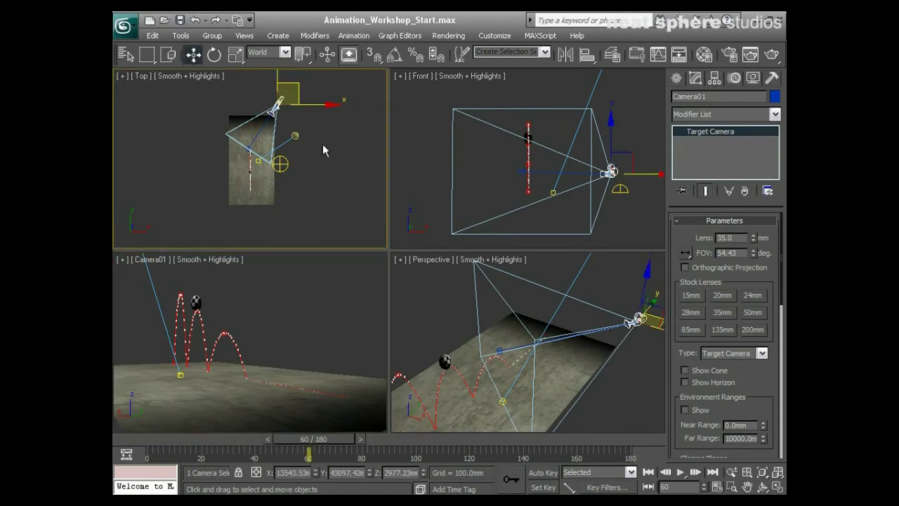
{"action": "left_click", "coordinate": [323, 146]}
{"action": "left_click", "coordinate": [259, 162]}
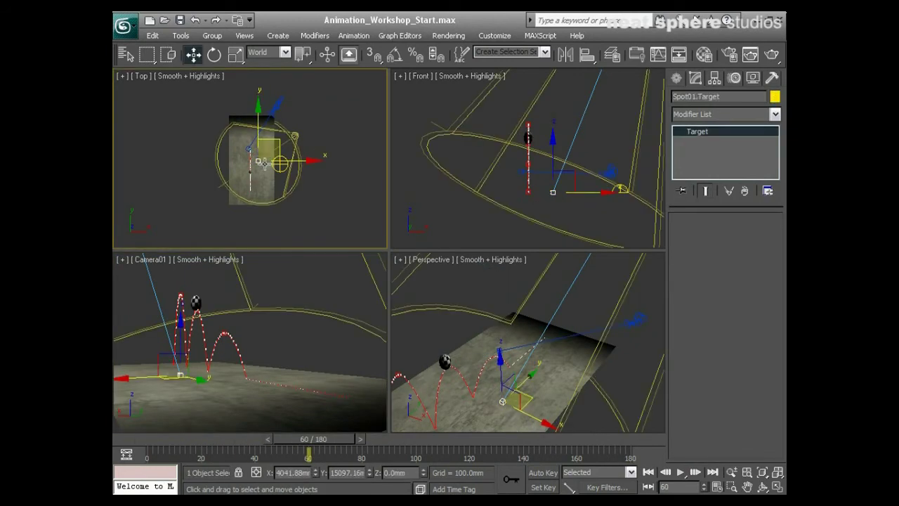
{"action": "left_click_drag", "start_coordinate": [281, 155], "coordinate": [279, 143]}
{"action": "left_click_drag", "start_coordinate": [326, 440], "coordinate": [163, 440]}
{"action": "left_click", "coordinate": [321, 342]}
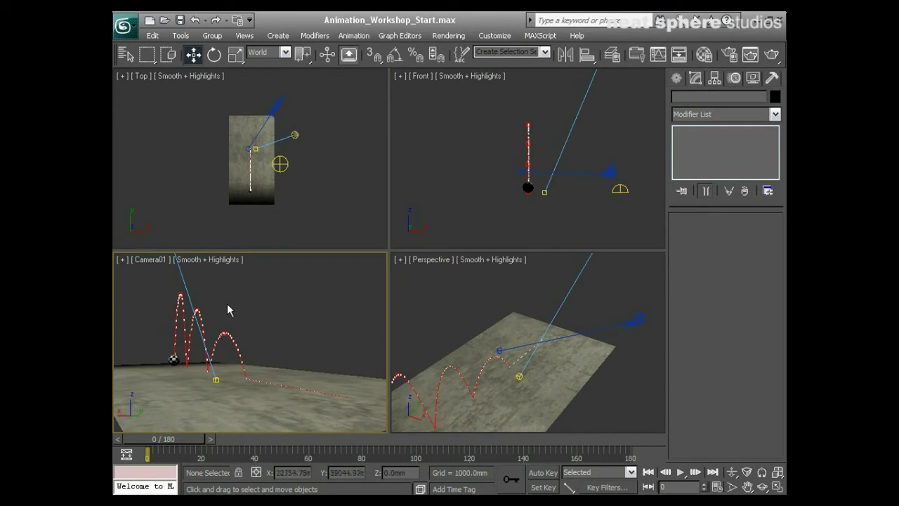
Step: Load the rendered ball image sequence into channel A of the RAM Player at 640x360 with 181 frames
{"action": "left_click", "coordinate": [444, 37]}
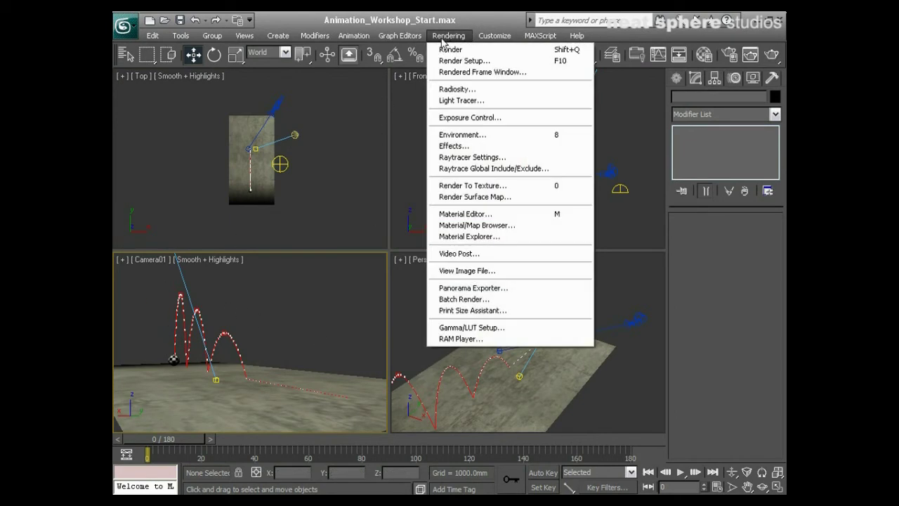
{"action": "left_click", "coordinate": [453, 338]}
{"action": "left_click", "coordinate": [259, 152]}
{"action": "left_click", "coordinate": [178, 139]}
{"action": "left_click", "coordinate": [571, 268]}
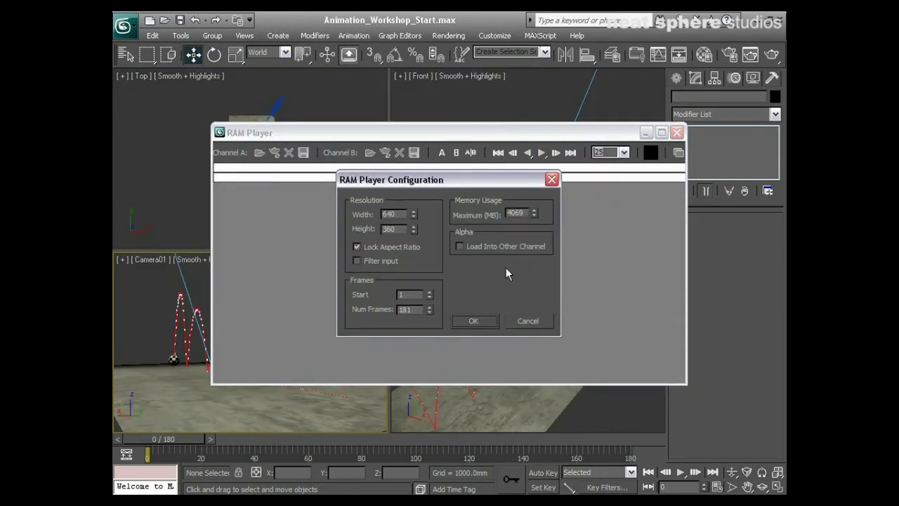
{"action": "left_click", "coordinate": [474, 320]}
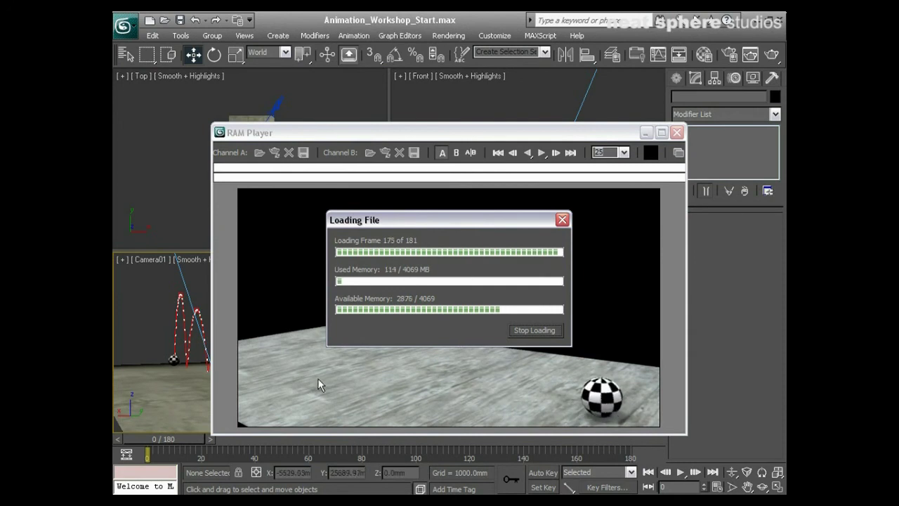
Step: Play the loaded ball sequence at 25 frames per second and exit the RAM Player
{"action": "left_click", "coordinate": [541, 152]}
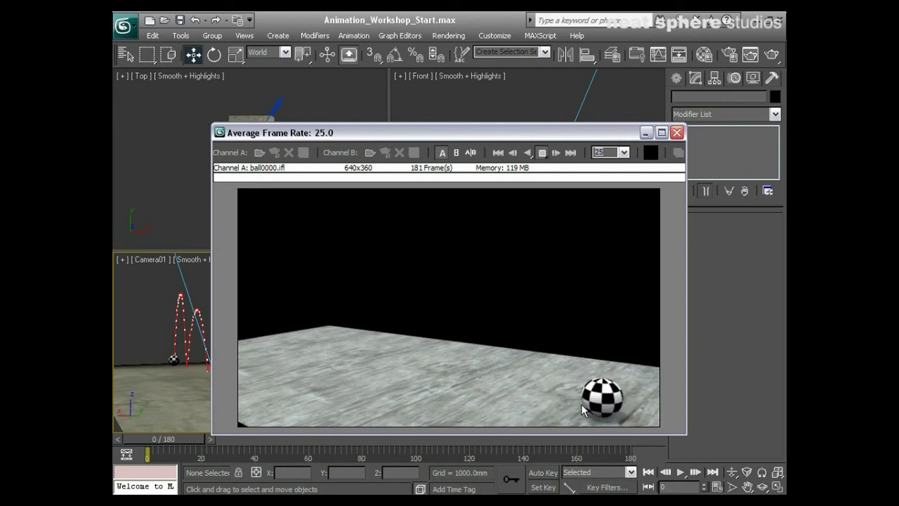
{"action": "left_click", "coordinate": [677, 133]}
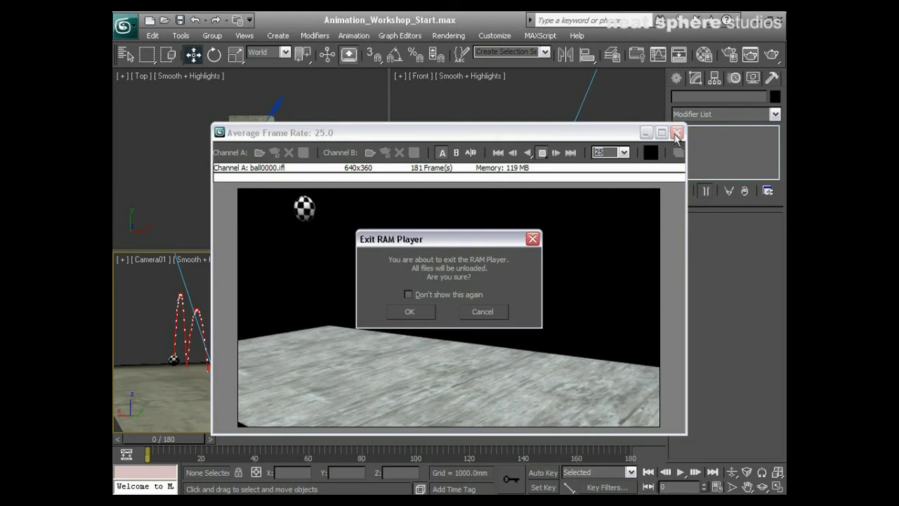
{"action": "left_click", "coordinate": [420, 311]}
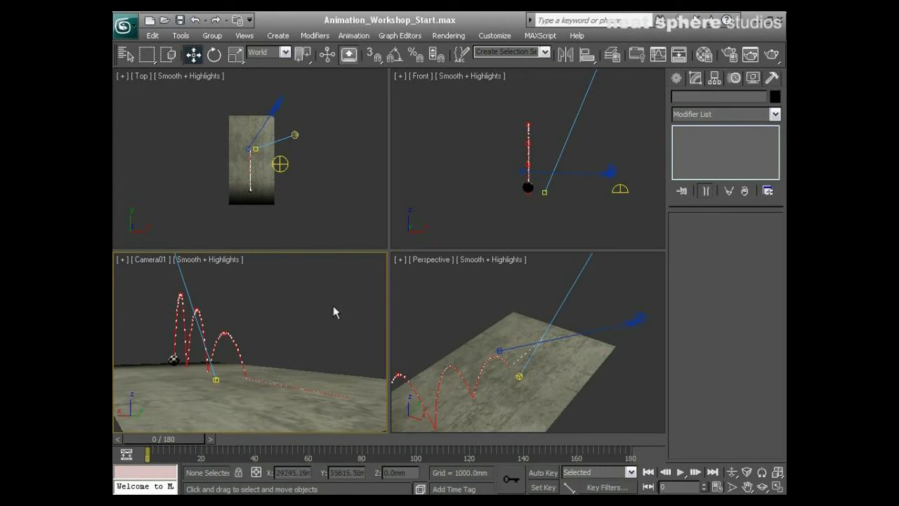
Step: Set the render's time output to the active time segment, 0 to 180
{"action": "left_click", "coordinate": [727, 56]}
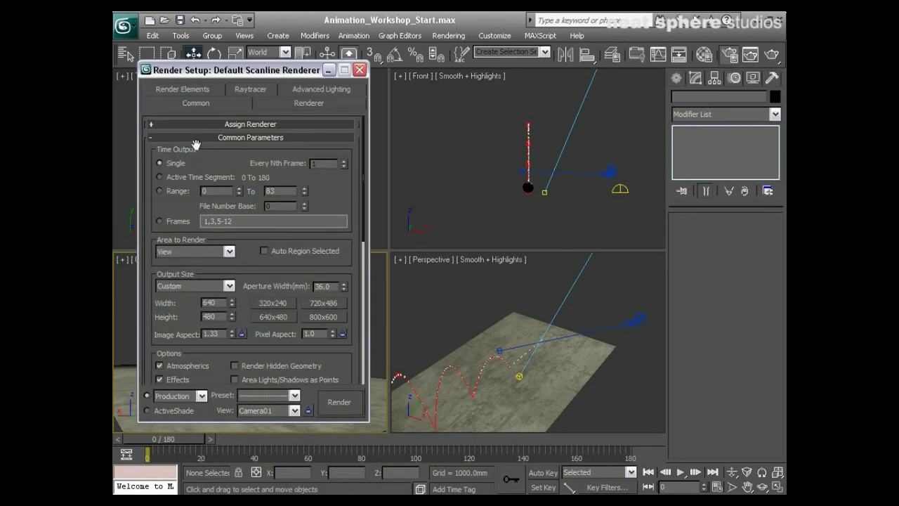
{"action": "left_click", "coordinate": [159, 177]}
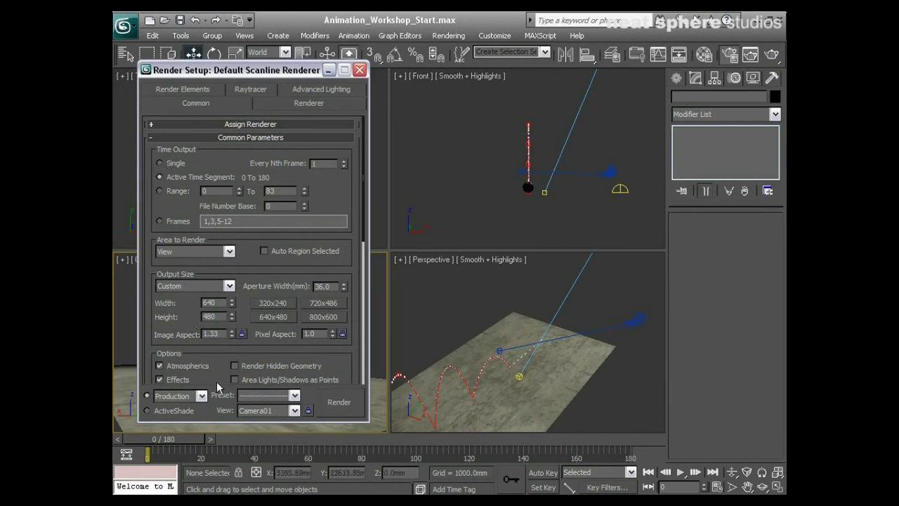
Step: Set the render output to a JPEG file named newball in the renderoutput folder at quality 100, and close the render setup
{"action": "scroll", "coordinate": [223, 371], "scroll_direction": "down", "scroll_amount": 8}
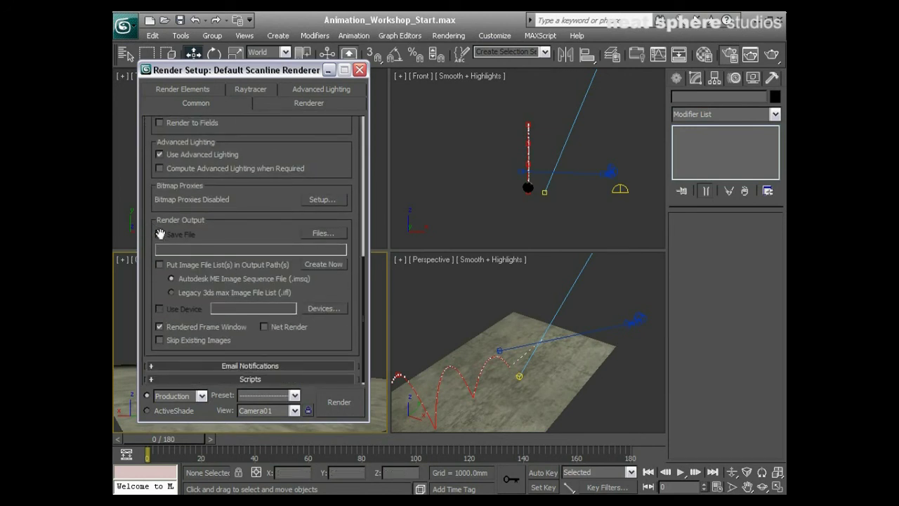
{"action": "left_click", "coordinate": [323, 233]}
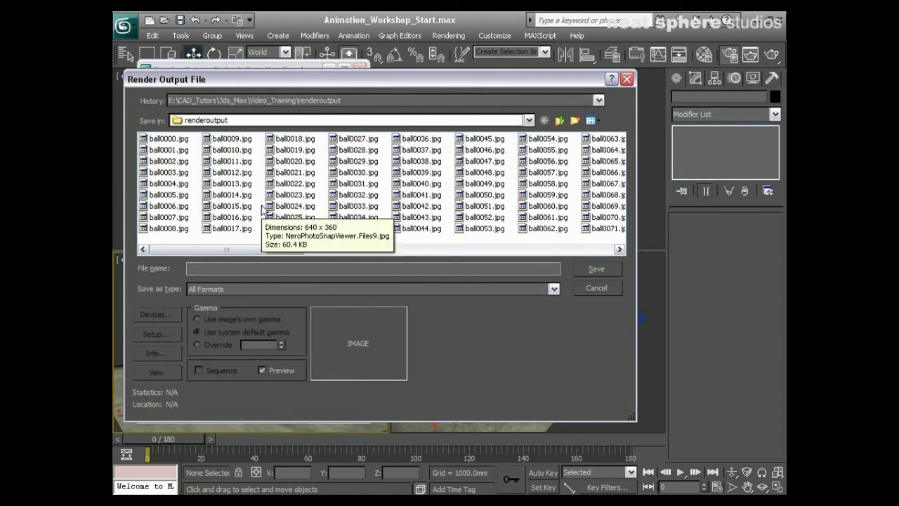
{"action": "left_click", "coordinate": [224, 290]}
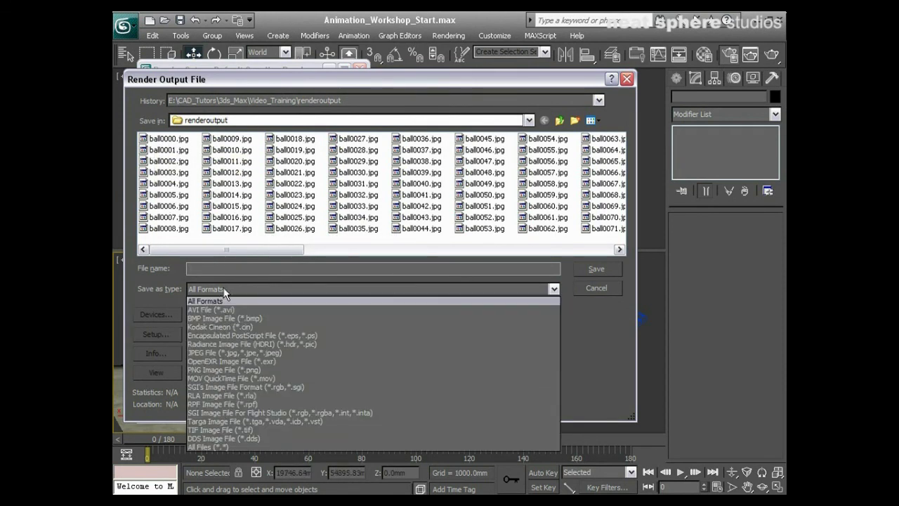
{"action": "left_click", "coordinate": [205, 353]}
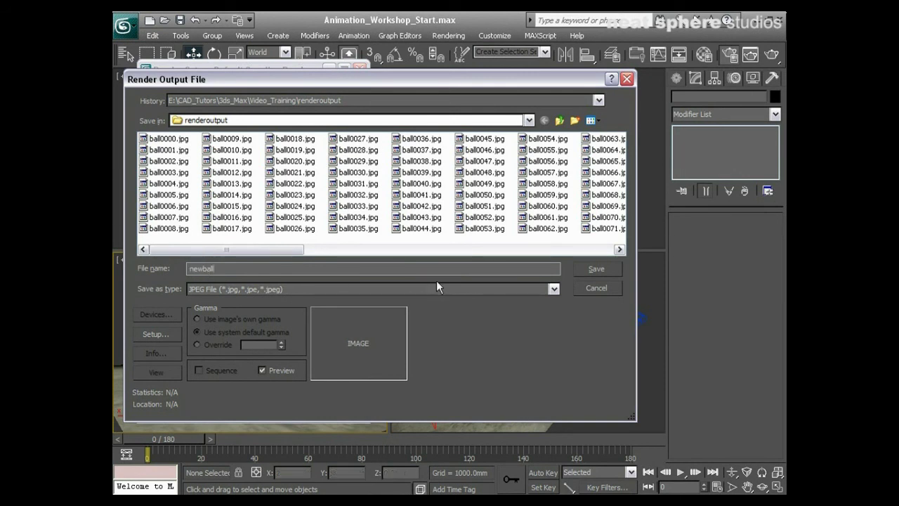
{"action": "left_click", "coordinate": [610, 269]}
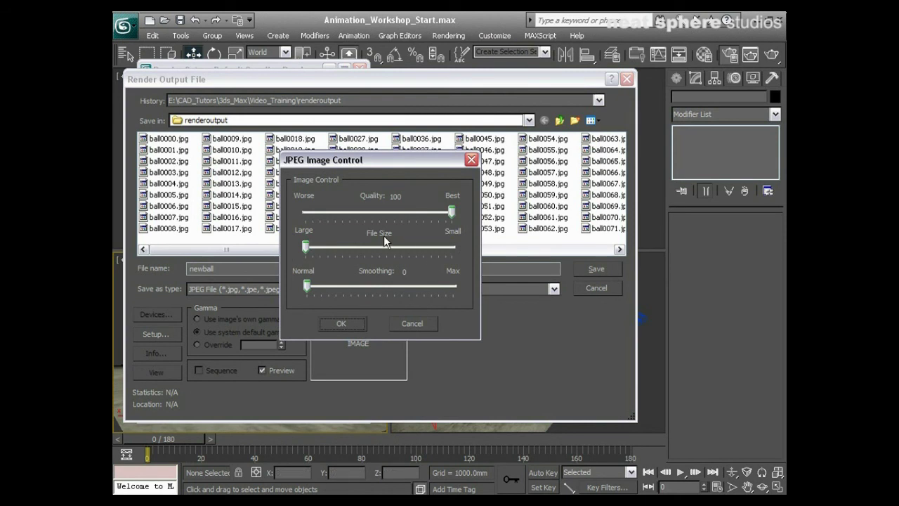
{"action": "left_click", "coordinate": [451, 215]}
{"action": "left_click", "coordinate": [348, 322]}
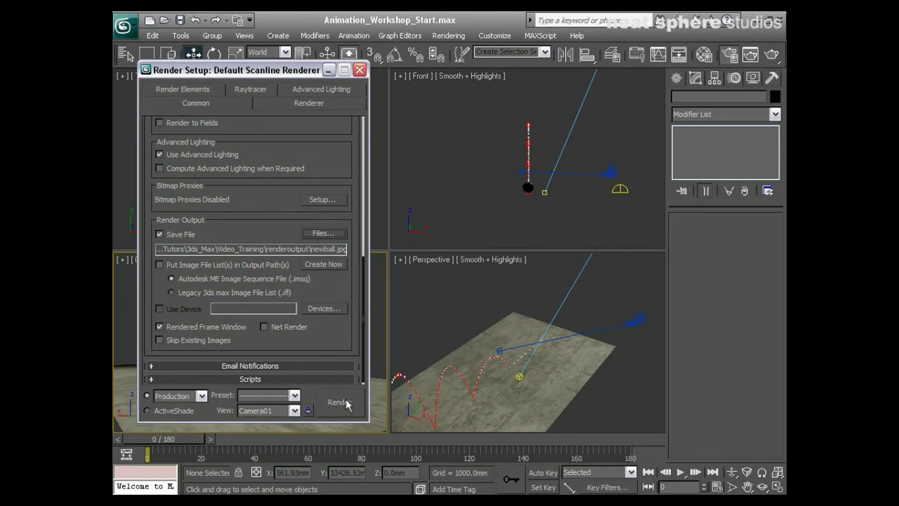
{"action": "left_click", "coordinate": [359, 69]}
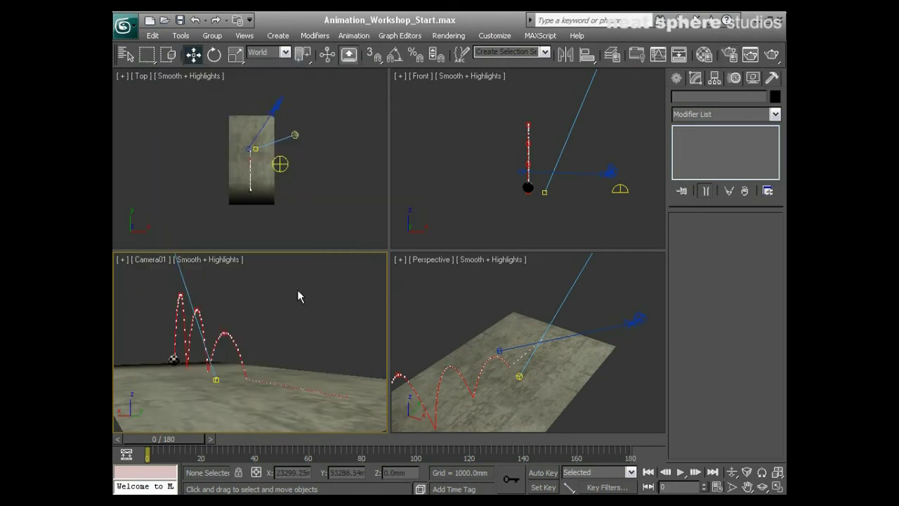